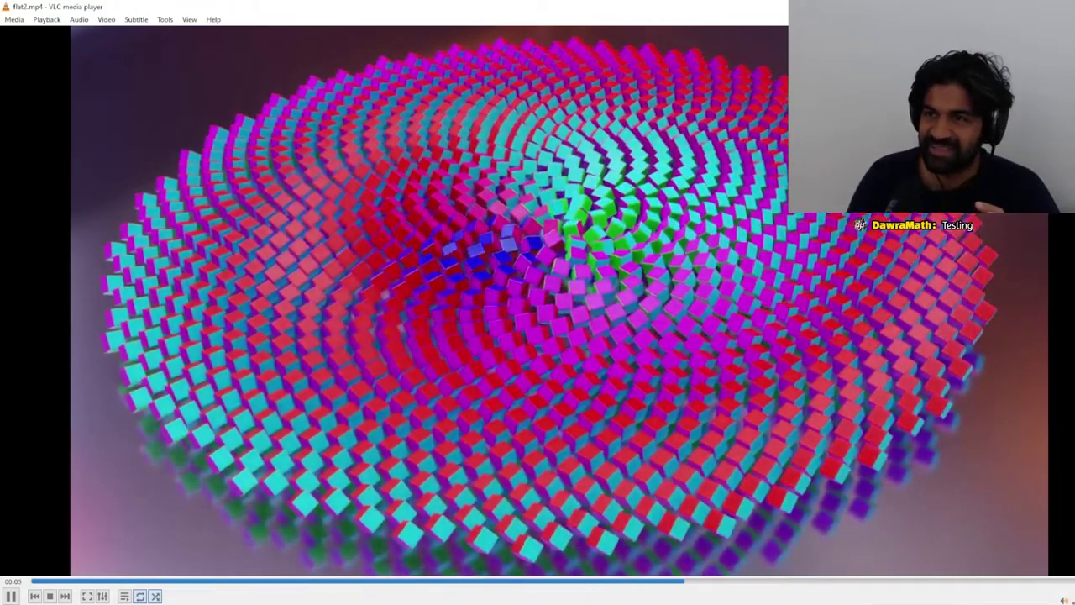
- Skip ahead in the VLC playlist from flat2.mp4 to sphere.mp4
key(n)
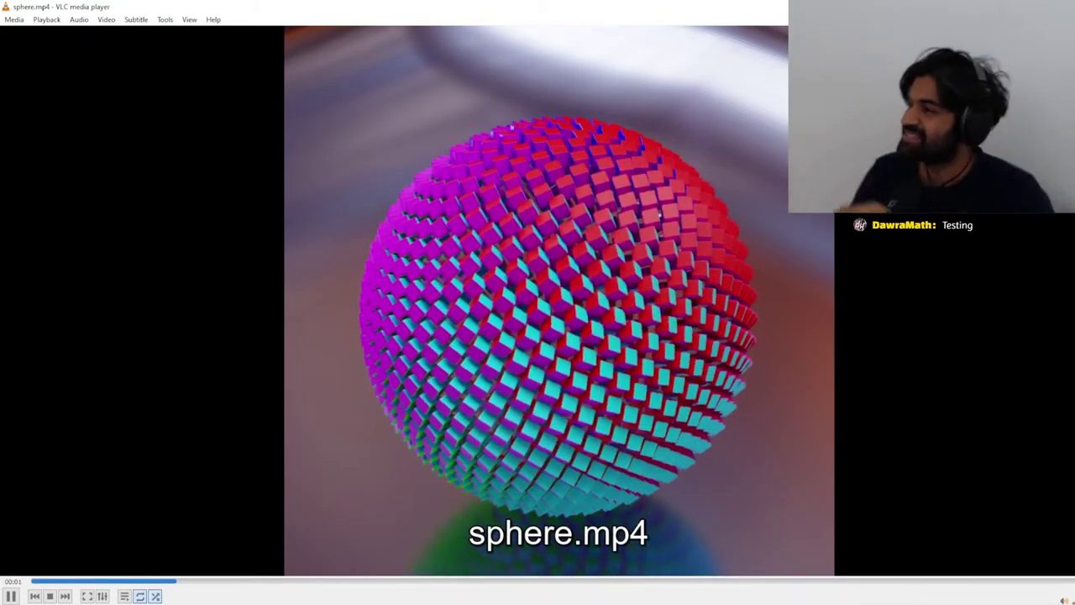
- In Paint, sketch an orange globe circle, label θ, and add a second curved arrow labelled φ
key(alt+Tab)
mouse_move(240, 149)
mouse_down()
mouse_move(448, 401)
mouse_move(499, 480)
mouse_up()
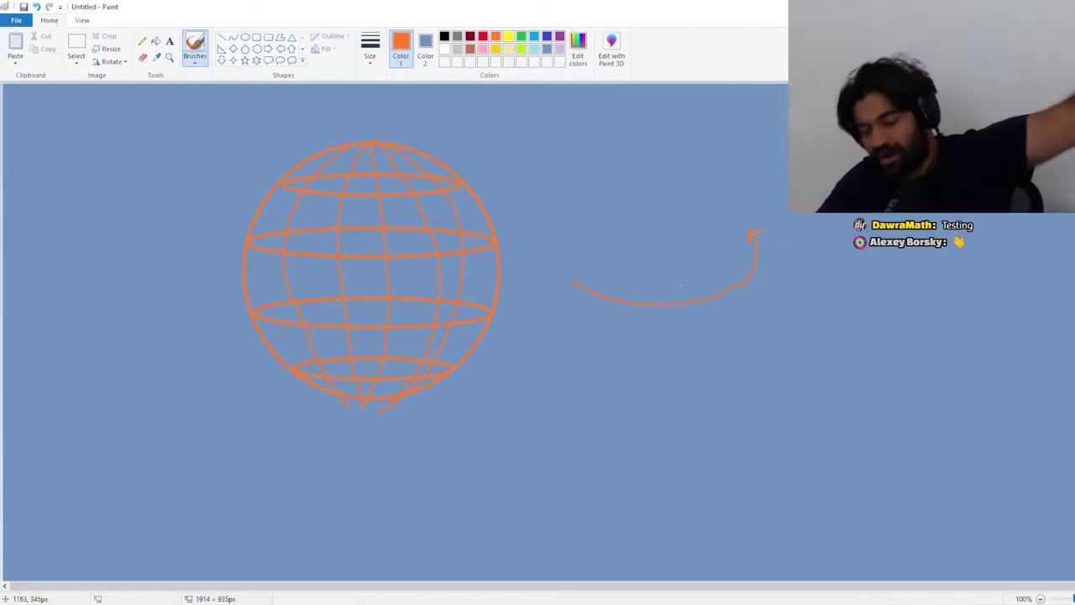
mouse_move(728, 306)
mouse_down()
mouse_move(716, 319)
mouse_move(728, 306)
mouse_up()
drag(717, 316, 738, 316)
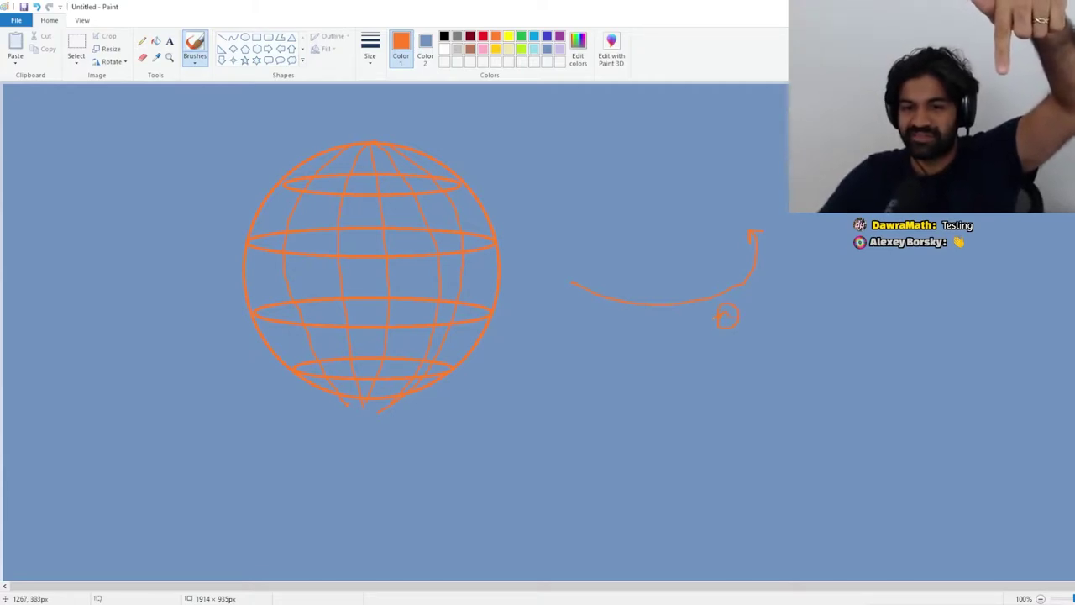
mouse_move(654, 174)
mouse_down()
mouse_move(692, 227)
mouse_move(701, 267)
mouse_up()
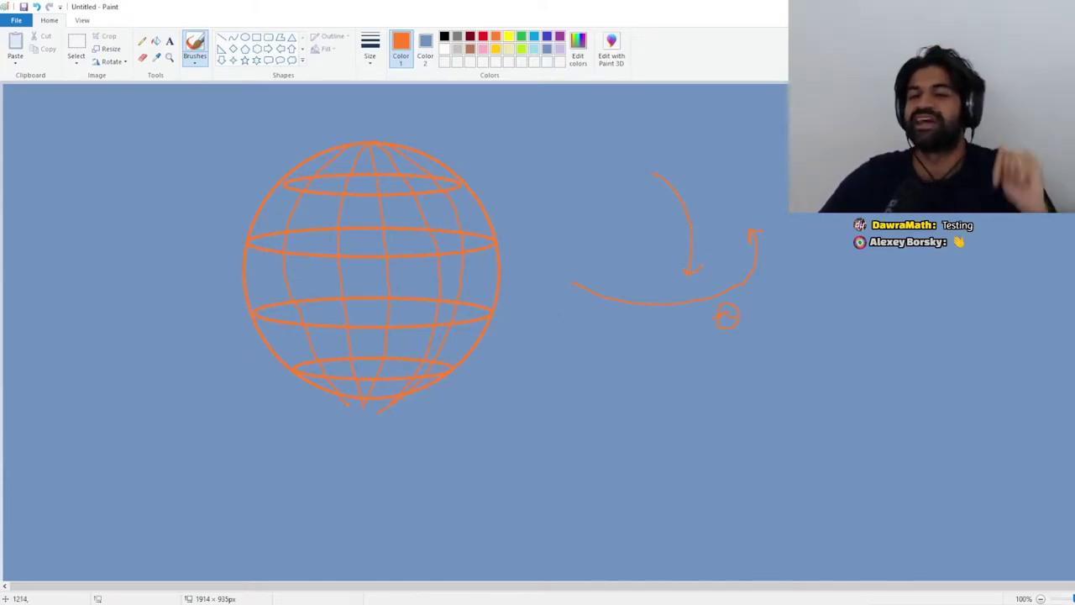
drag(714, 200, 727, 197)
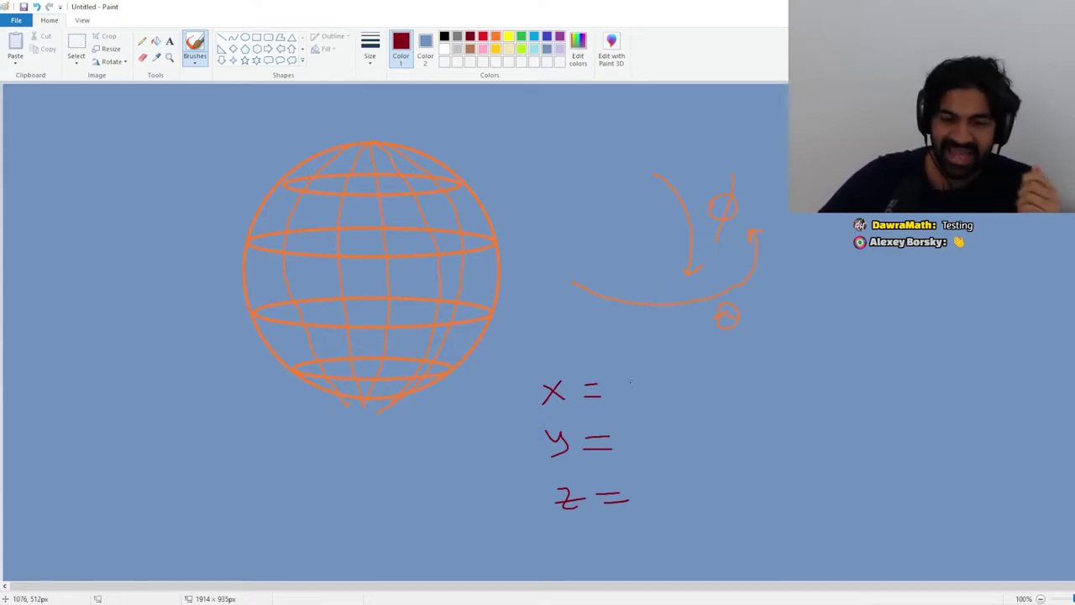
- Finish cos(θ) in the x equation and undo the stray strokes after y = and z =
drag(681, 385, 693, 384)
drag(698, 373, 701, 394)
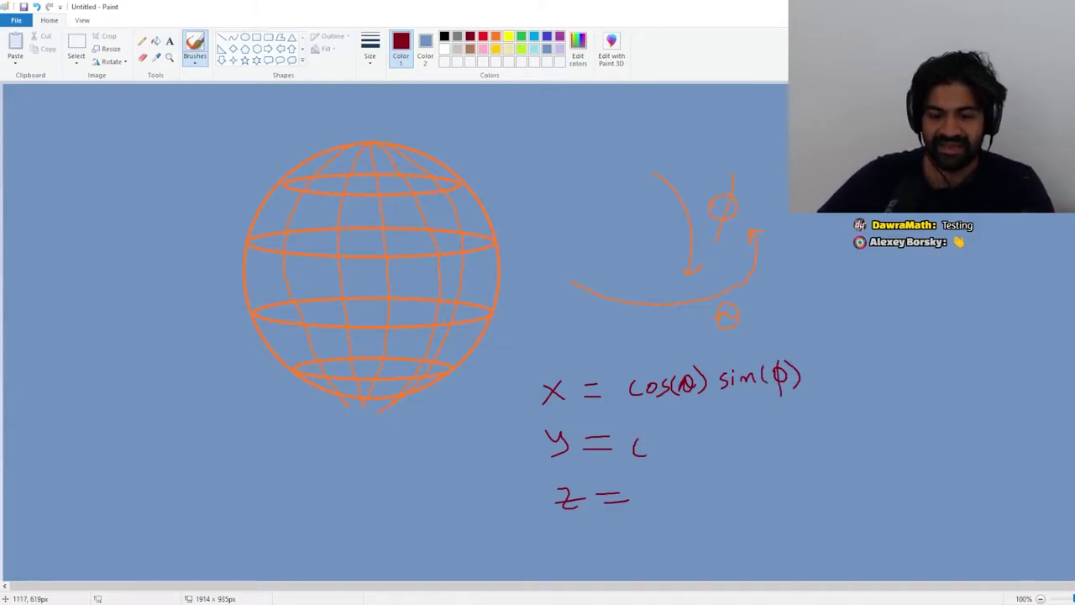
key(ctrl+z)
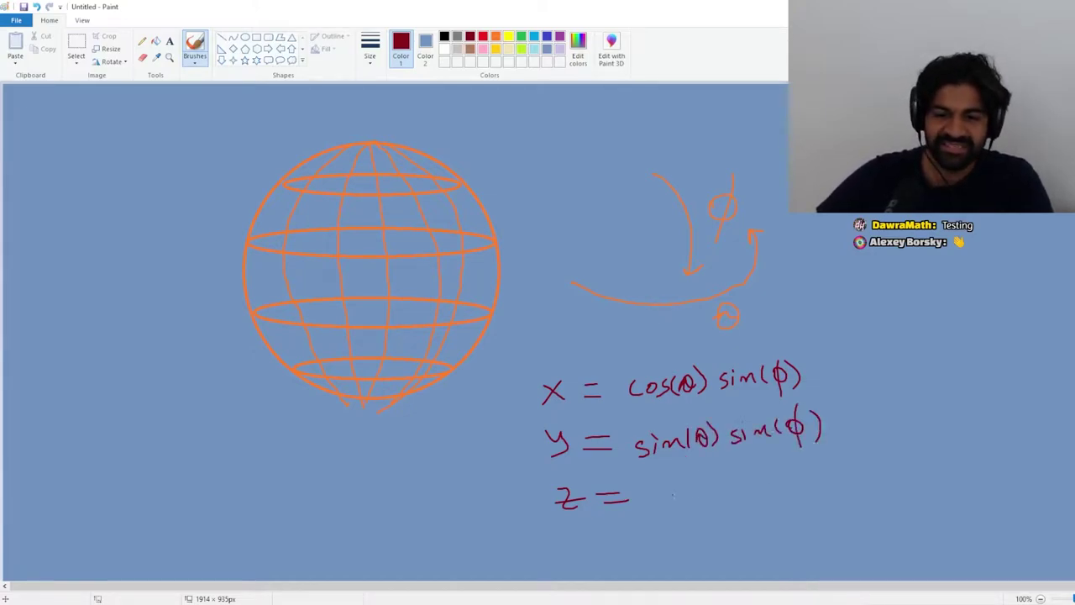
key(ctrl+z)
key(ctrl+z)
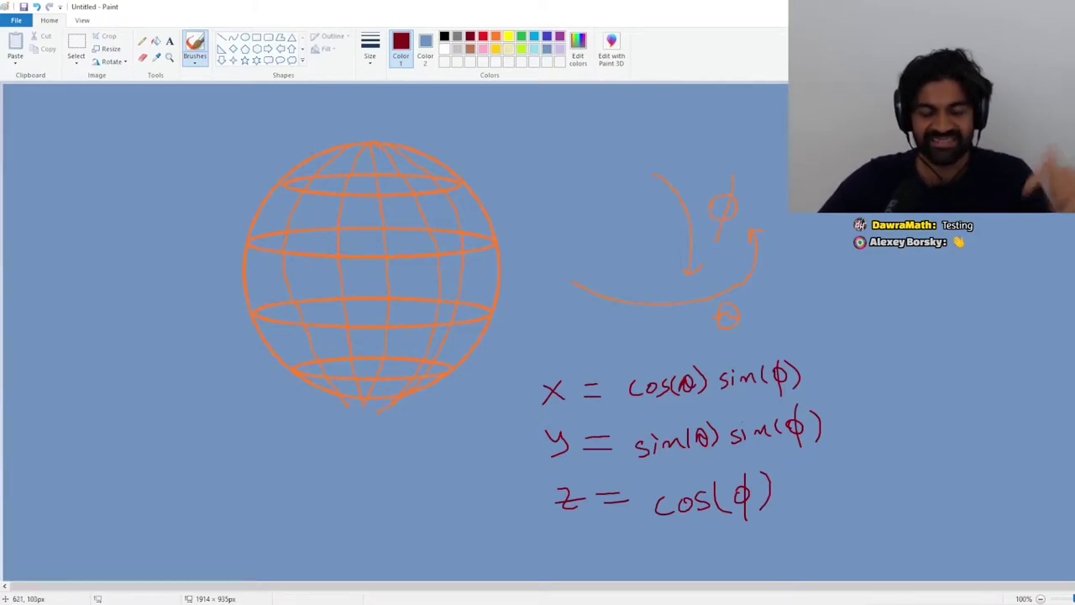
- Draw arrows from the globe's pole down and across, and dot the upper latitude and equator
mouse_move(386, 151)
mouse_down()
mouse_move(425, 192)
mouse_move(445, 289)
mouse_move(453, 282)
mouse_up()
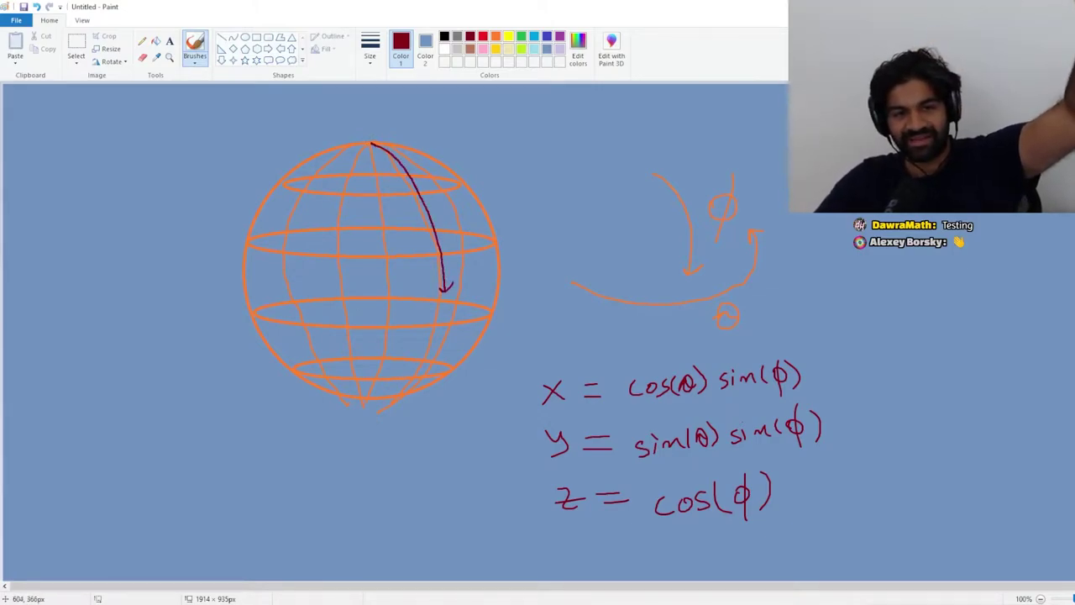
drag(359, 295, 447, 288)
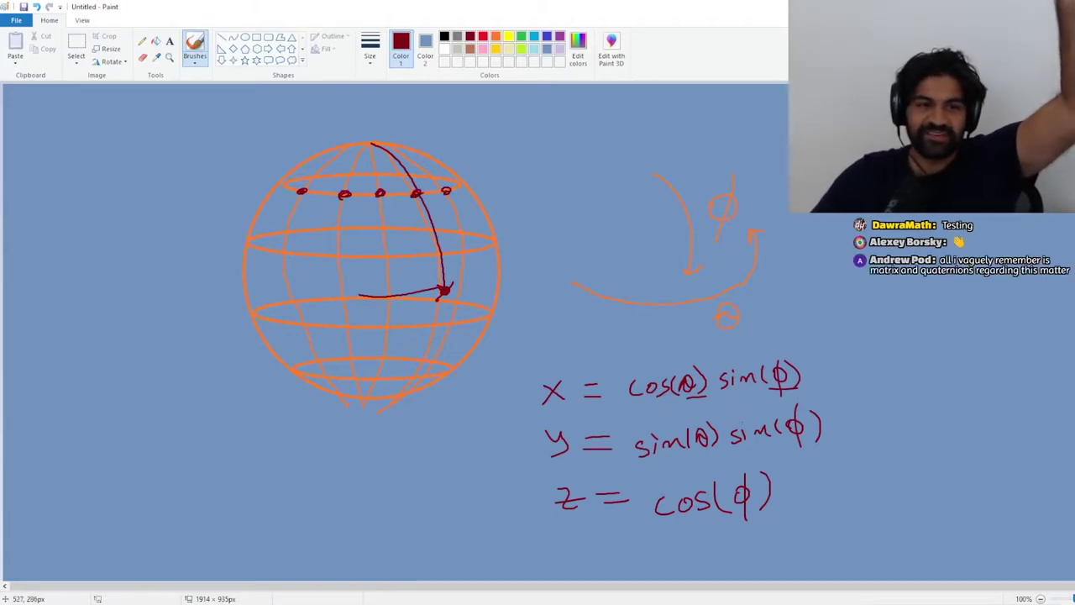
drag(275, 254, 340, 255)
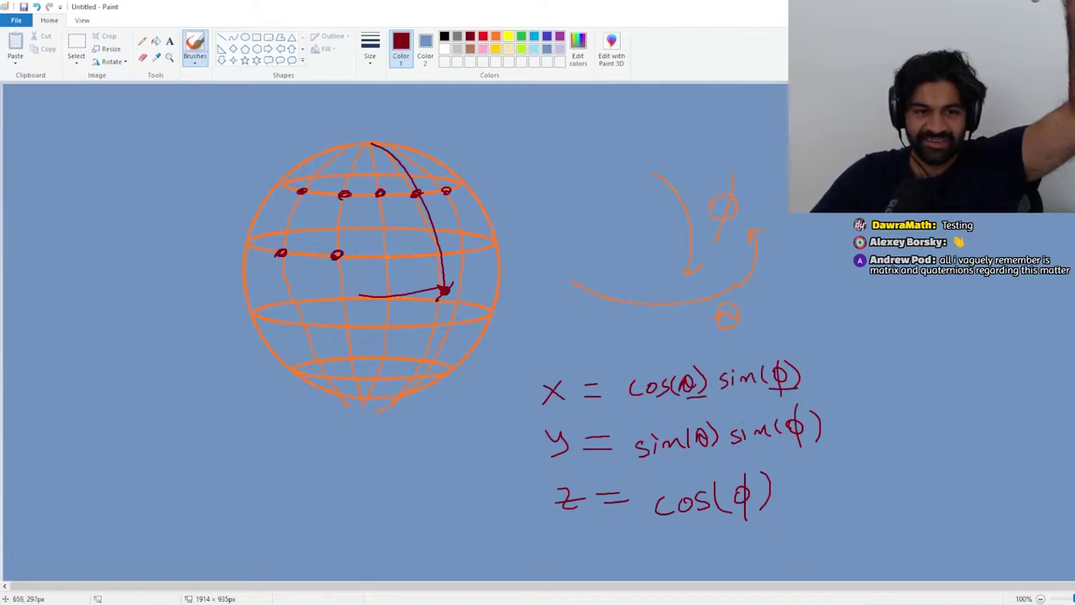
drag(437, 256, 469, 250)
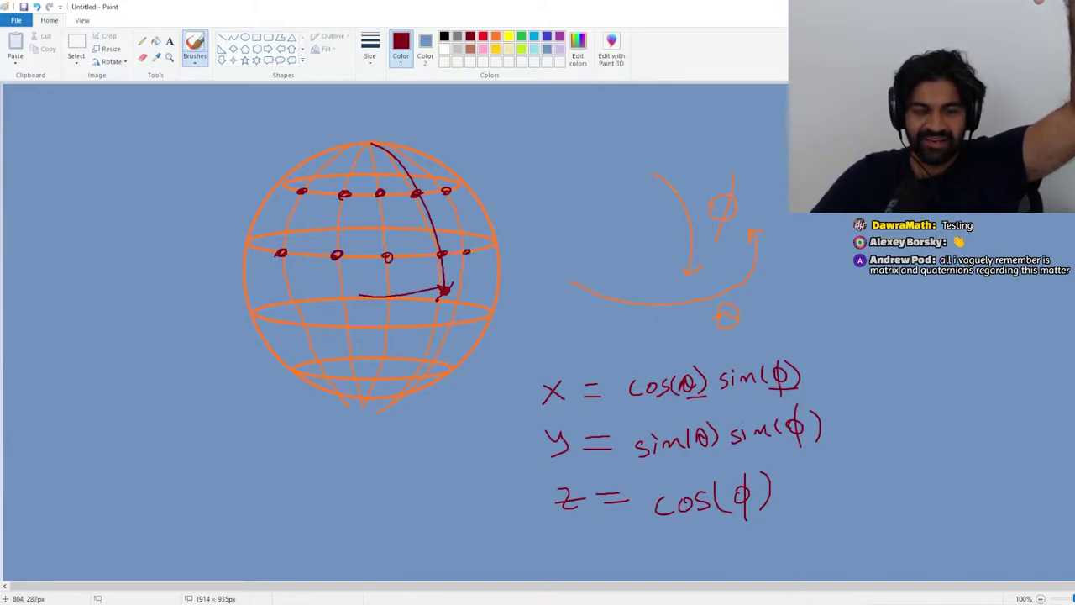
- Dot five points along the lower latitude and underline θ and φ in the x equation
drag(297, 326, 306, 322)
drag(344, 327, 353, 323)
drag(382, 328, 390, 325)
drag(426, 328, 435, 324)
drag(457, 327, 466, 323)
drag(679, 401, 705, 396)
drag(773, 391, 808, 387)
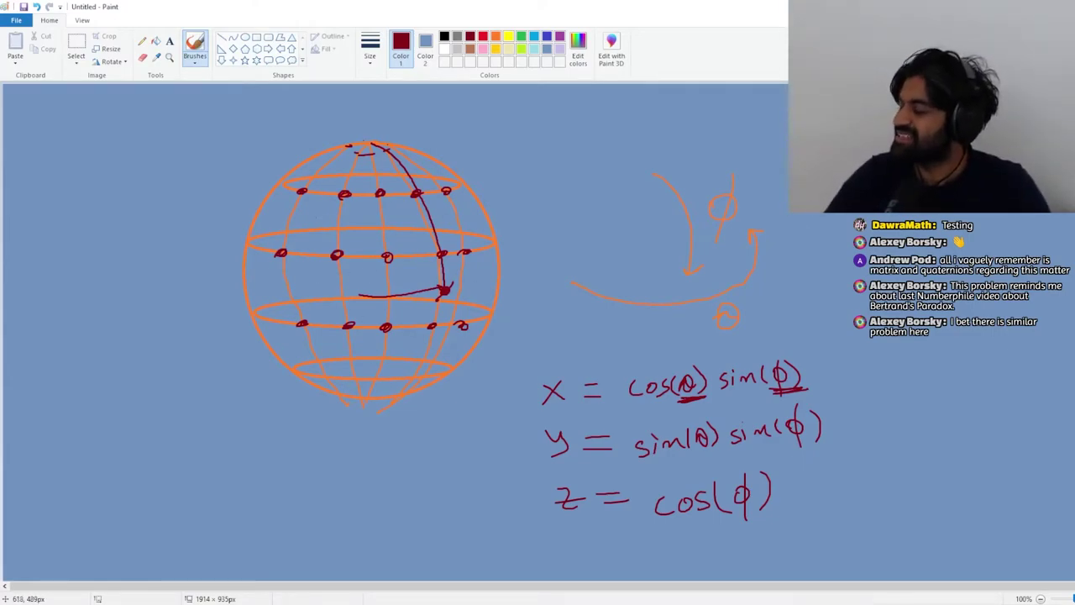
- Clear the whole canvas and draw one large dark-red circle with the Oval tool
key(ctrl+a)
key(Delete)
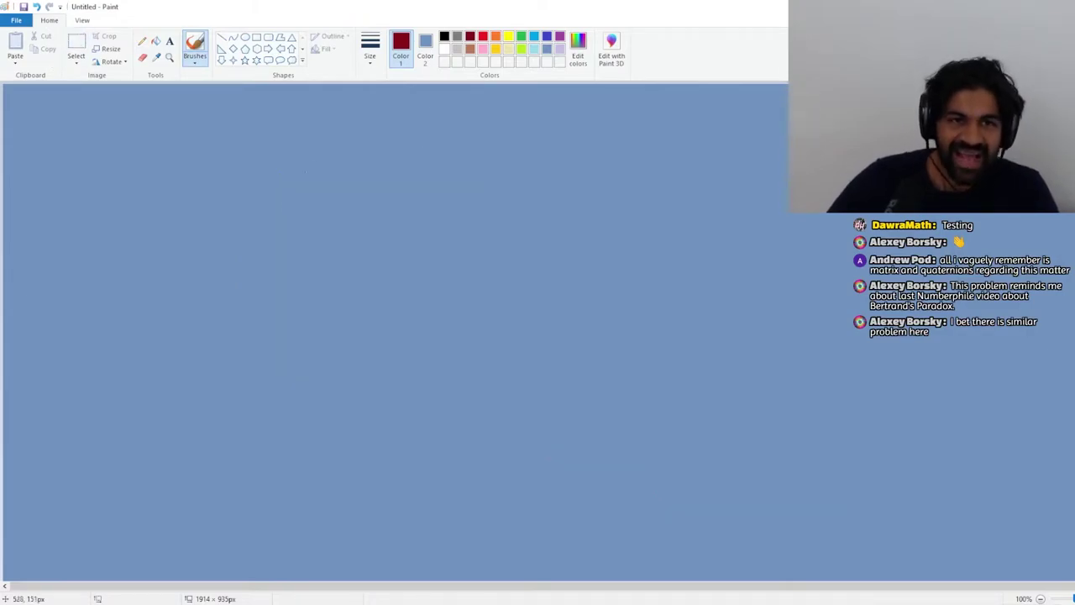
click(245, 38)
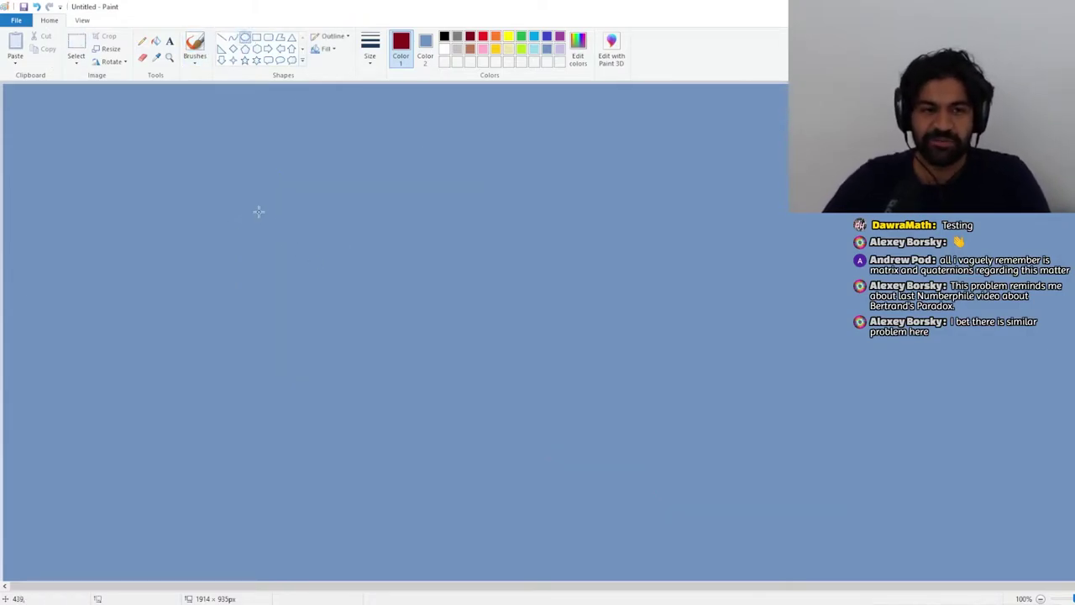
drag(212, 183, 556, 456)
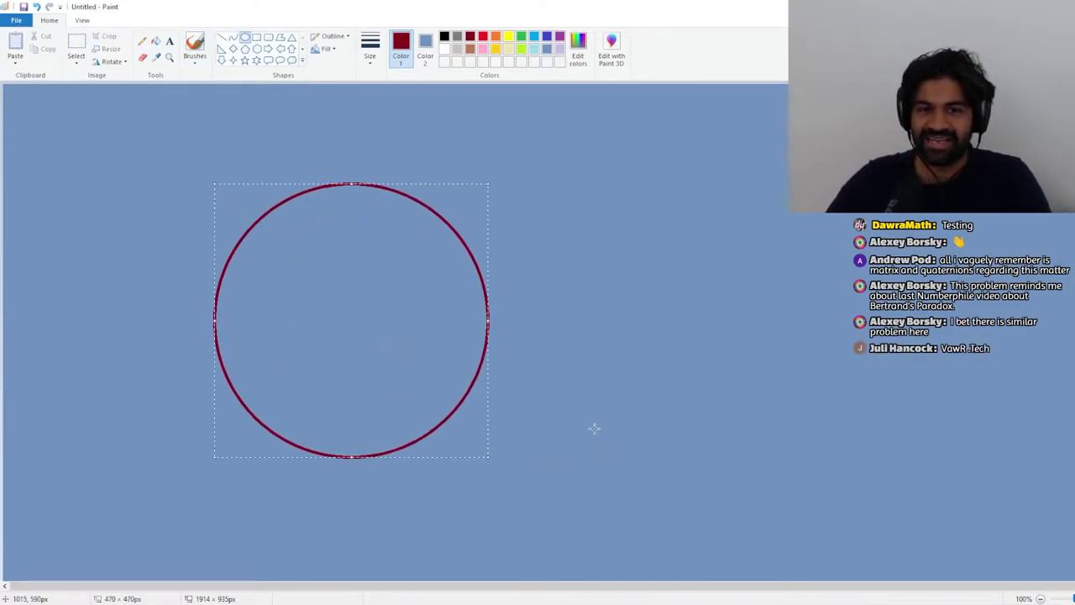
click(579, 405)
click(195, 48)
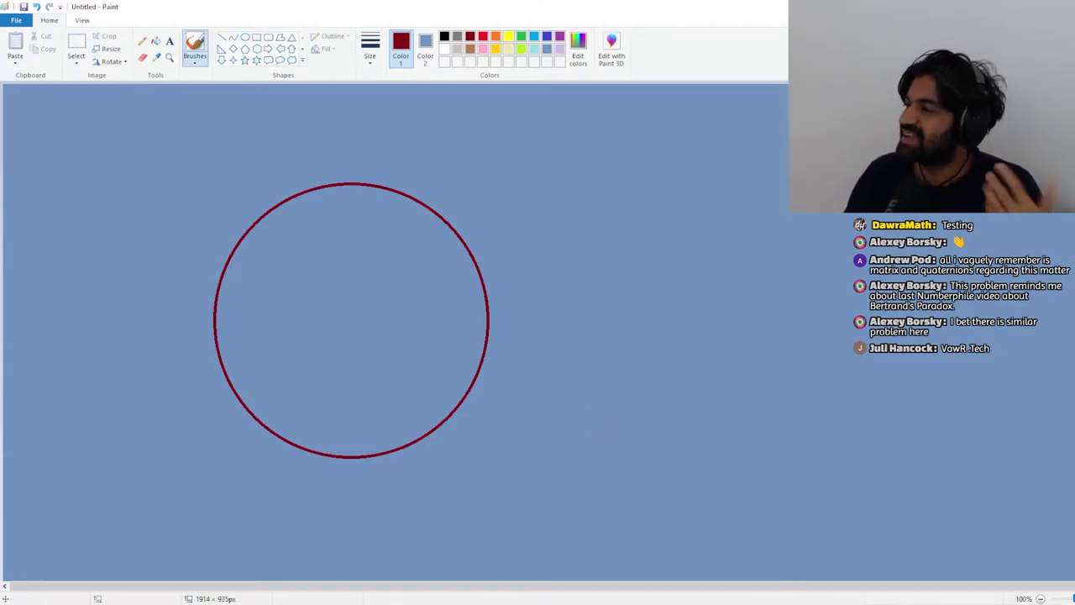
key(alt+Tab)
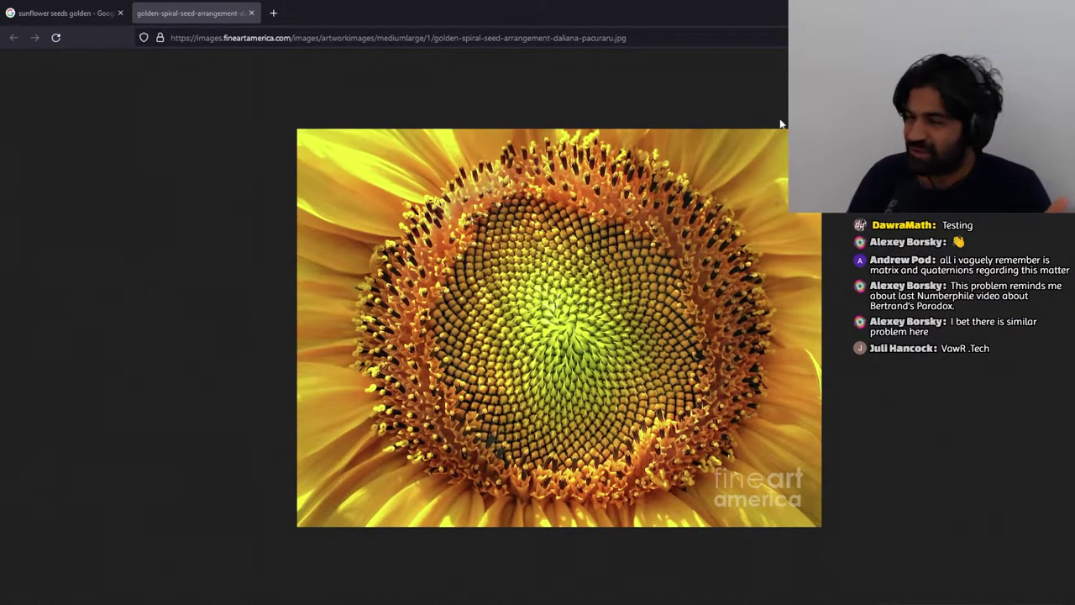
key(alt+Tab)
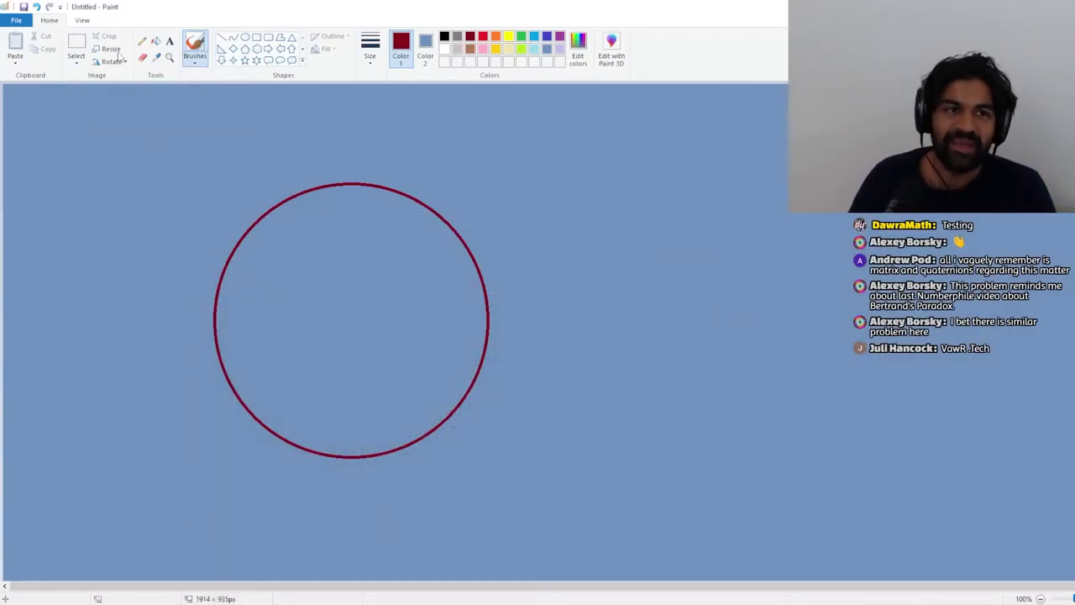
- Delete the red circle with a rectangular selection, then undo the deletion
click(75, 44)
drag(148, 165, 570, 476)
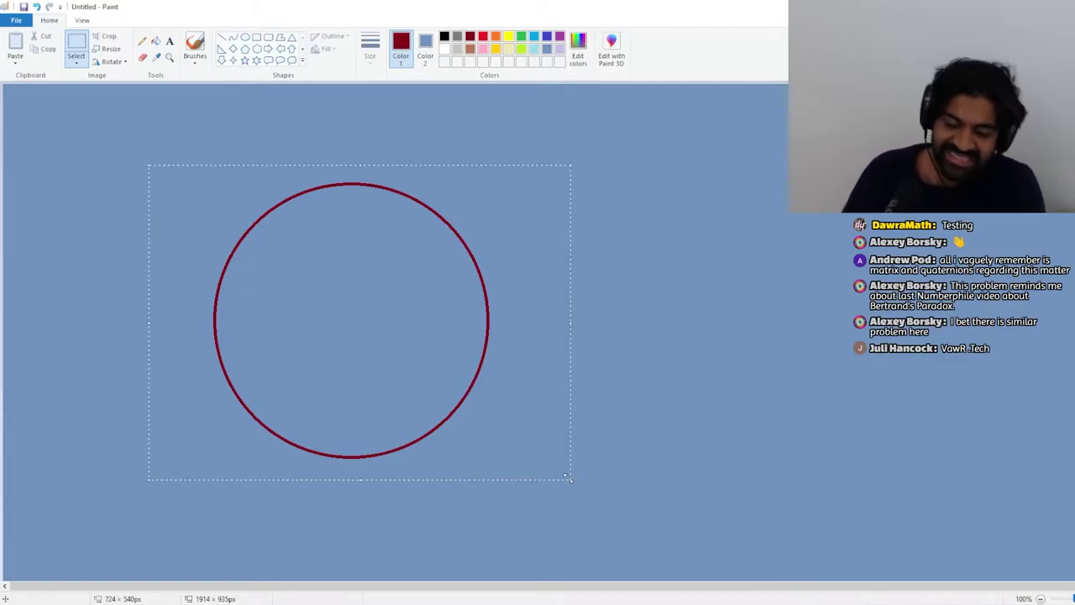
key(Delete)
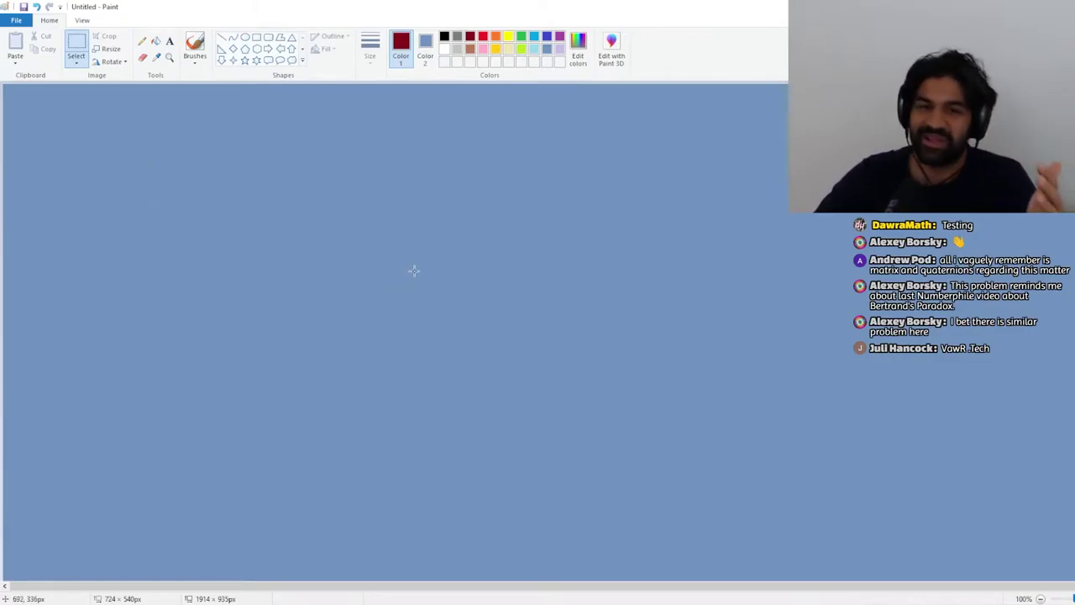
key(ctrl+z)
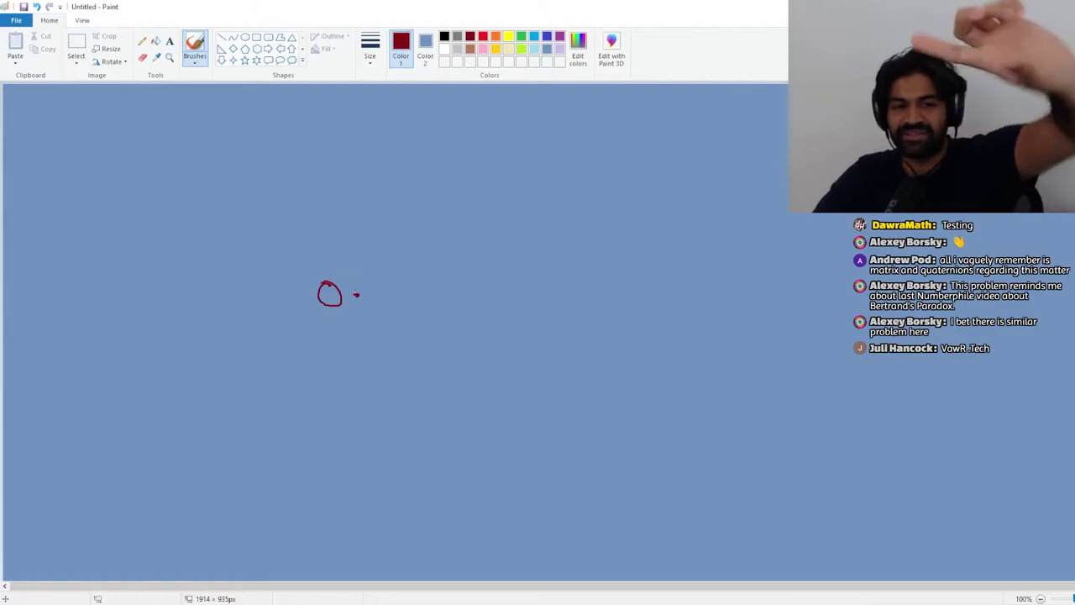
- Dot a ring of eight points around the small loop, plus extra marks near and below it
click(340, 268)
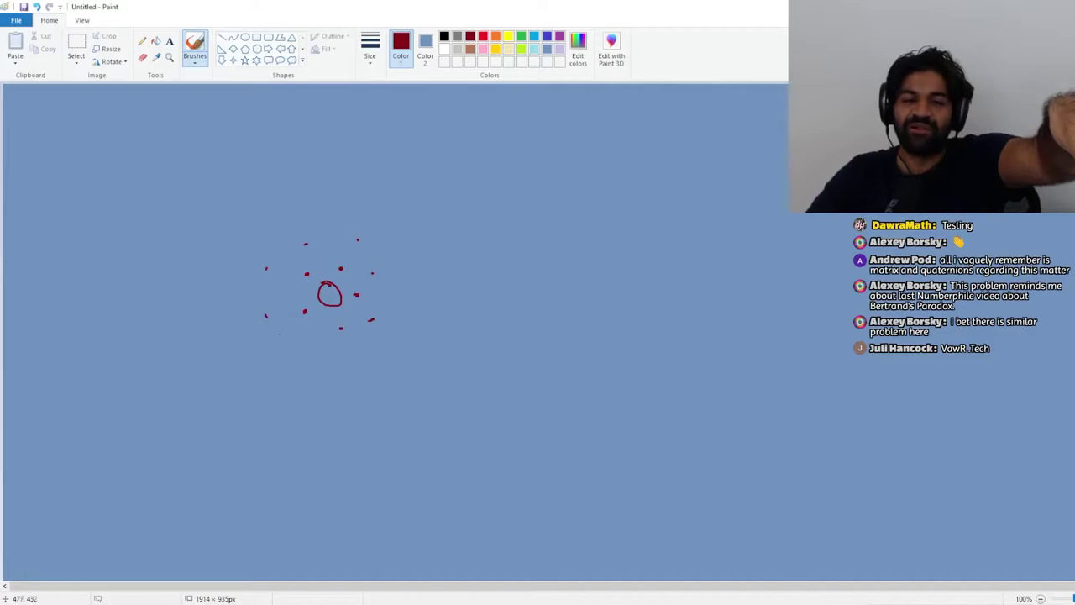
click(354, 375)
click(396, 360)
click(422, 325)
click(424, 265)
click(408, 231)
click(357, 207)
click(277, 218)
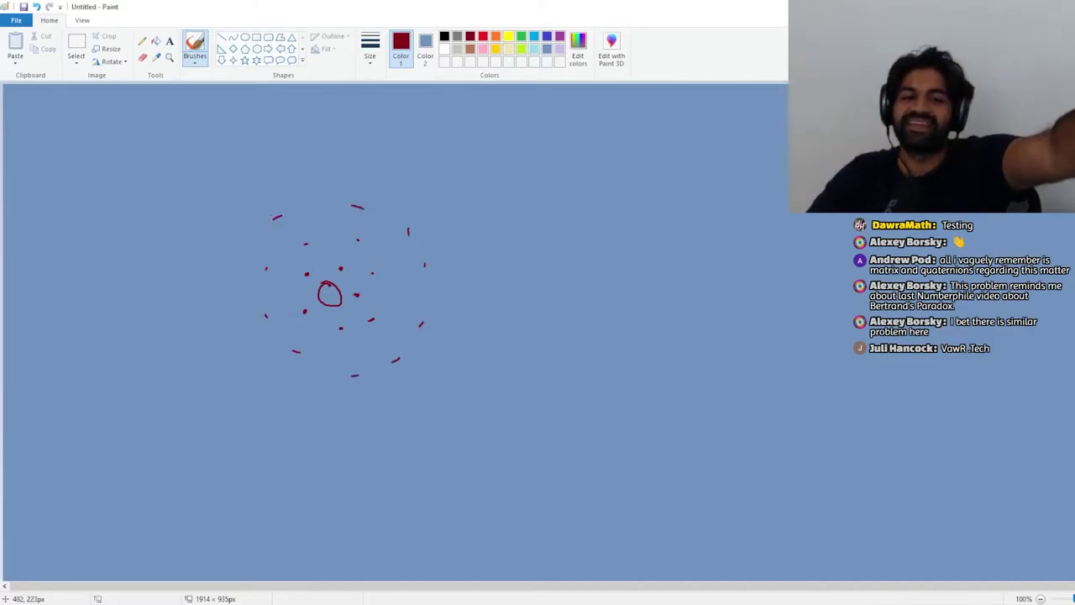
drag(277, 399, 285, 409)
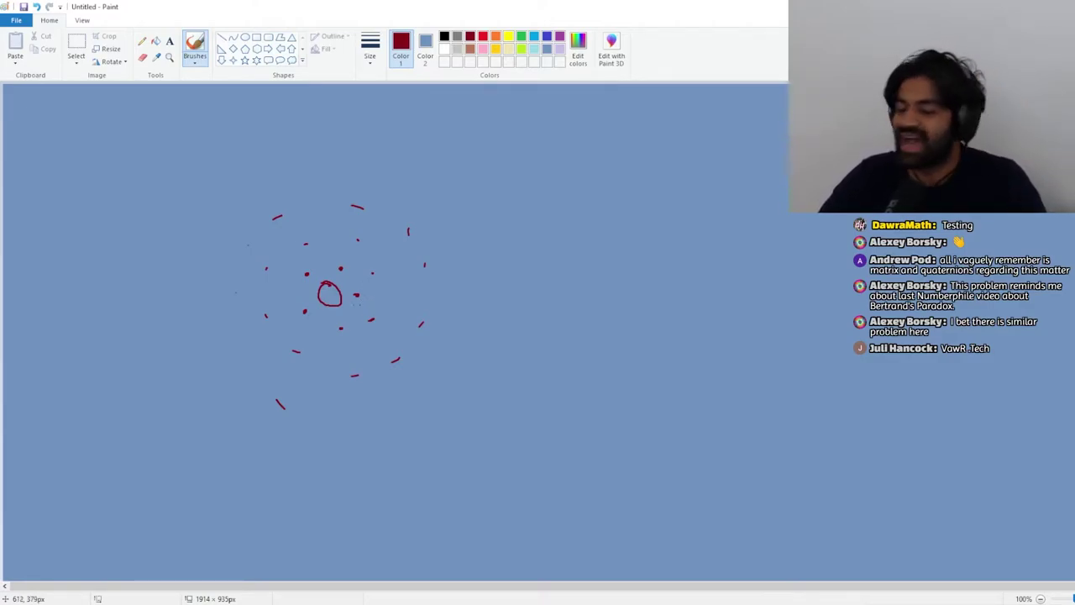
- Erase the ring-of-dots sketch with a rectangular selection and return to the brush
click(76, 46)
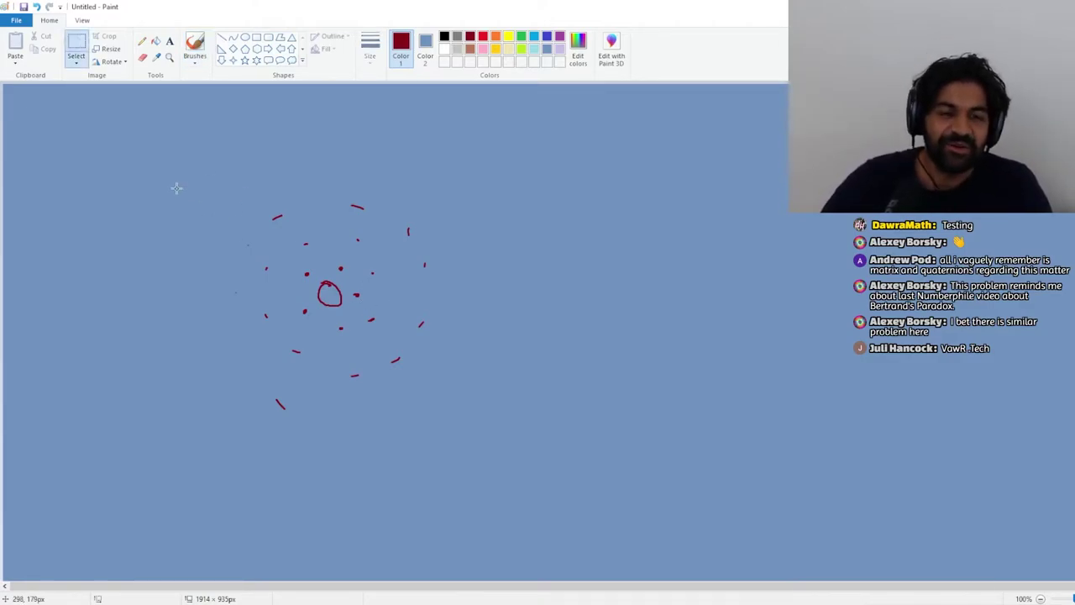
drag(172, 185, 535, 461)
key(Delete)
click(194, 46)
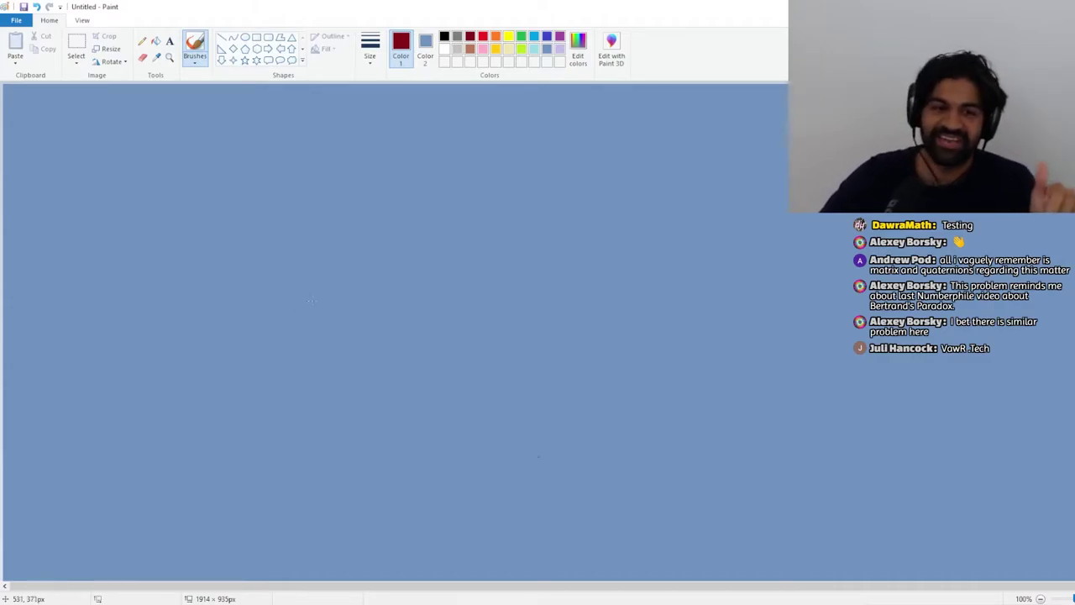
- Draw a small loop near the canvas centre and surround it with red x crosses
drag(313, 299, 359, 314)
drag(357, 304, 345, 316)
drag(328, 280, 336, 288)
drag(334, 278, 286, 304)
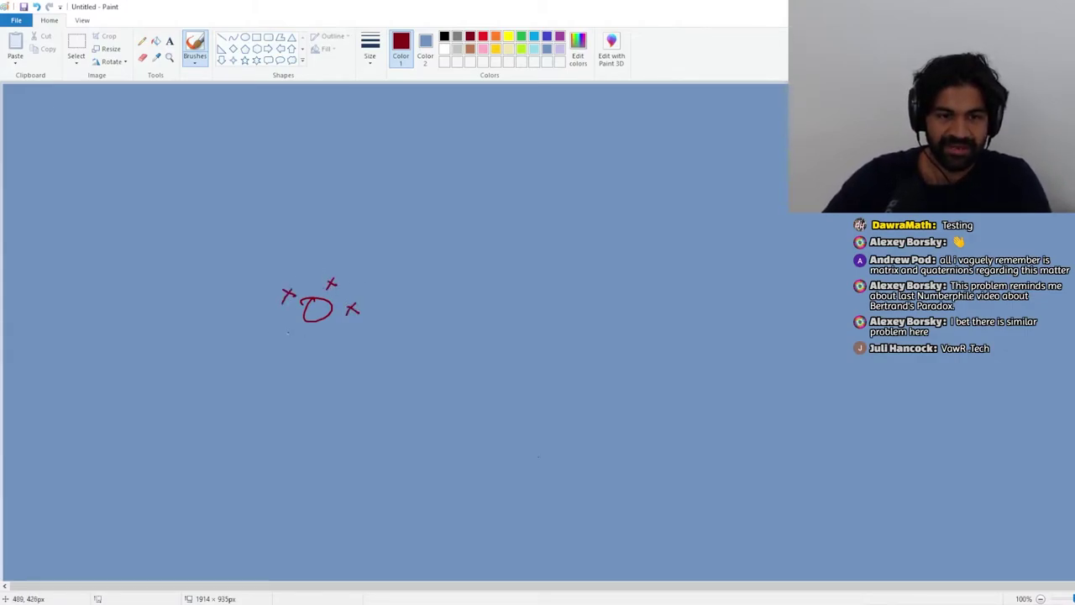
drag(286, 342, 300, 335)
mouse_move(289, 332)
mouse_down()
mouse_move(293, 348)
mouse_move(337, 351)
mouse_up()
drag(335, 341, 330, 356)
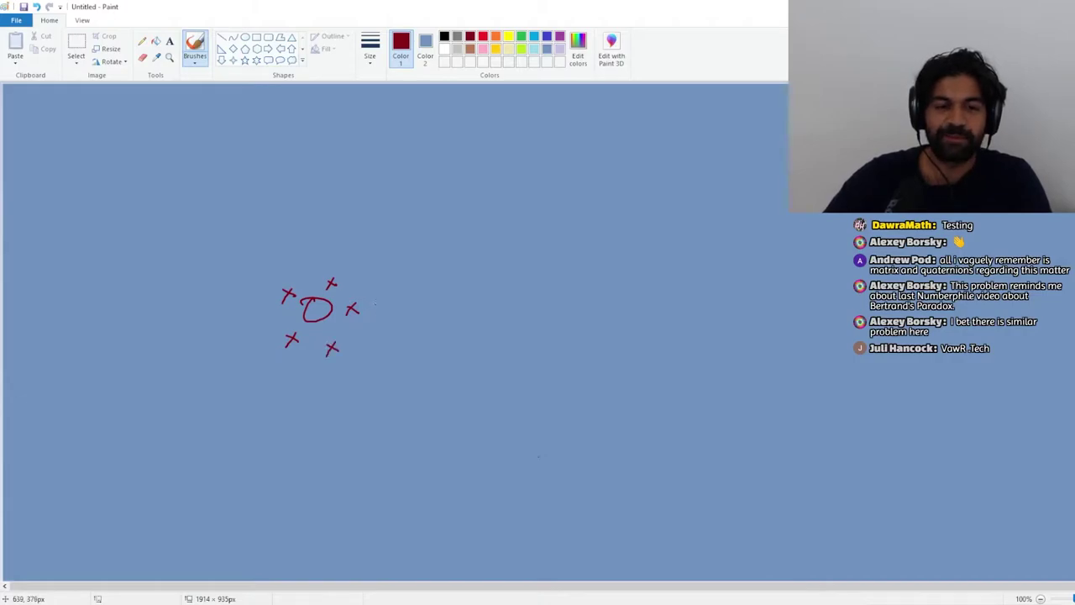
drag(374, 303, 388, 312)
drag(372, 315, 382, 299)
drag(333, 258, 347, 266)
drag(344, 255, 335, 269)
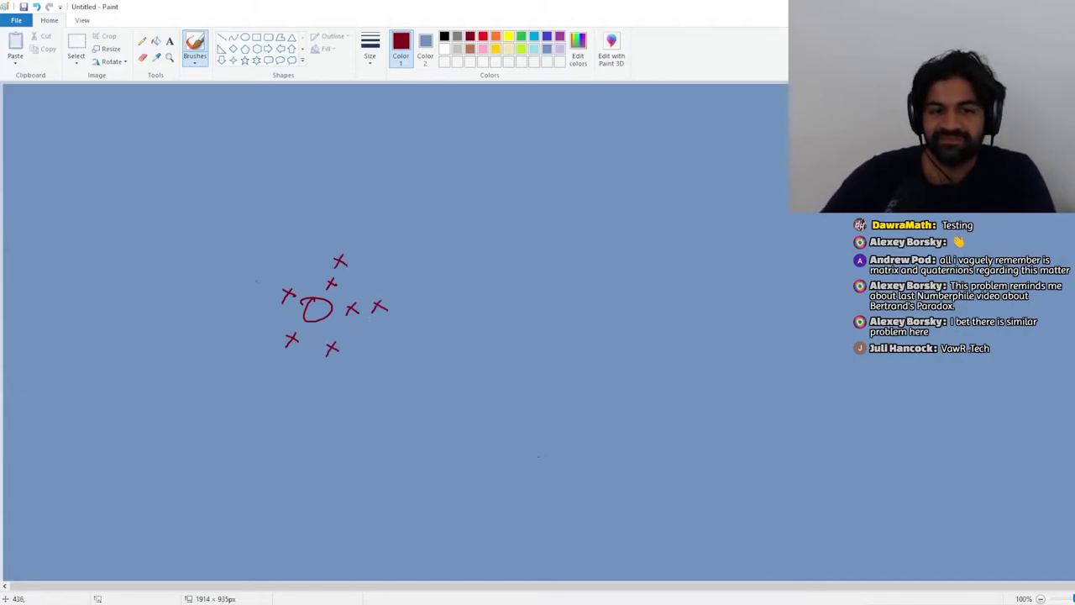
mouse_move(256, 279)
mouse_down()
mouse_move(269, 288)
mouse_move(250, 295)
mouse_up()
drag(264, 350, 277, 358)
drag(274, 348, 266, 362)
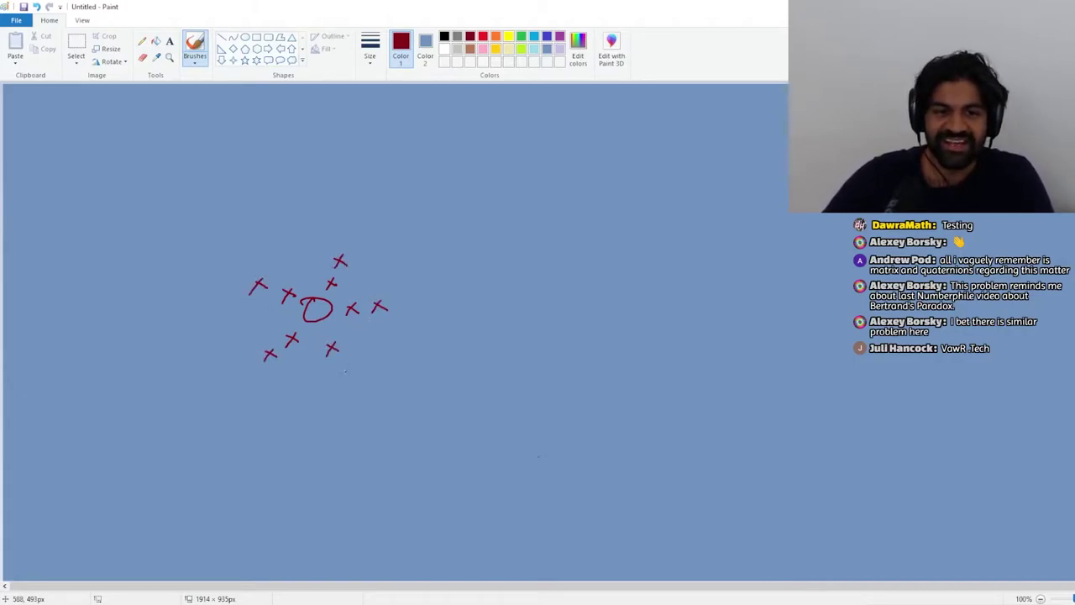
drag(338, 367, 353, 376)
drag(348, 364, 340, 377)
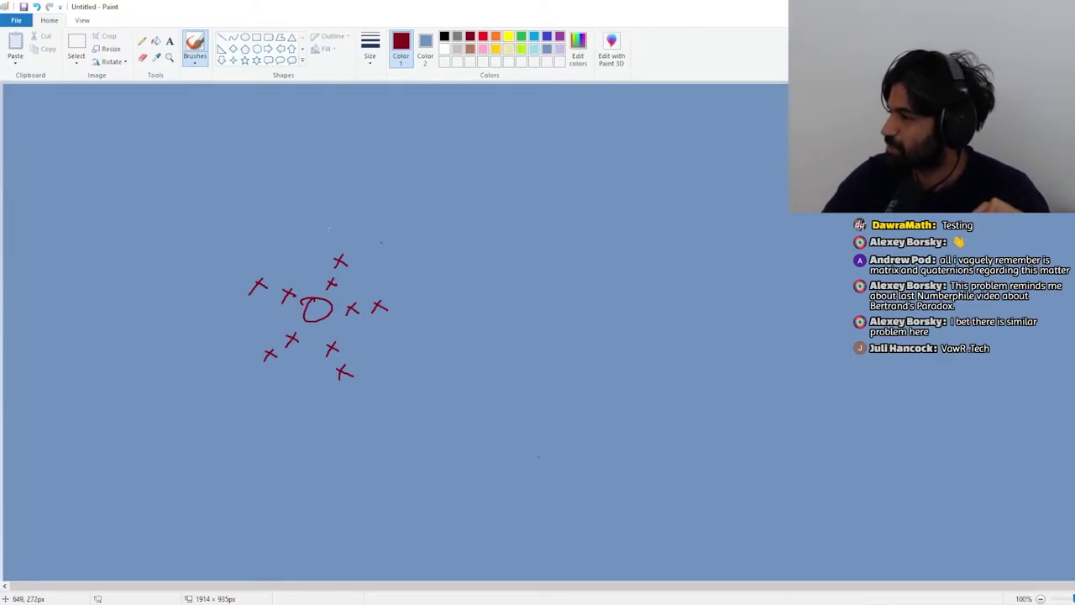
- Box-select the loop-and-crosses drawing and delete it
click(76, 46)
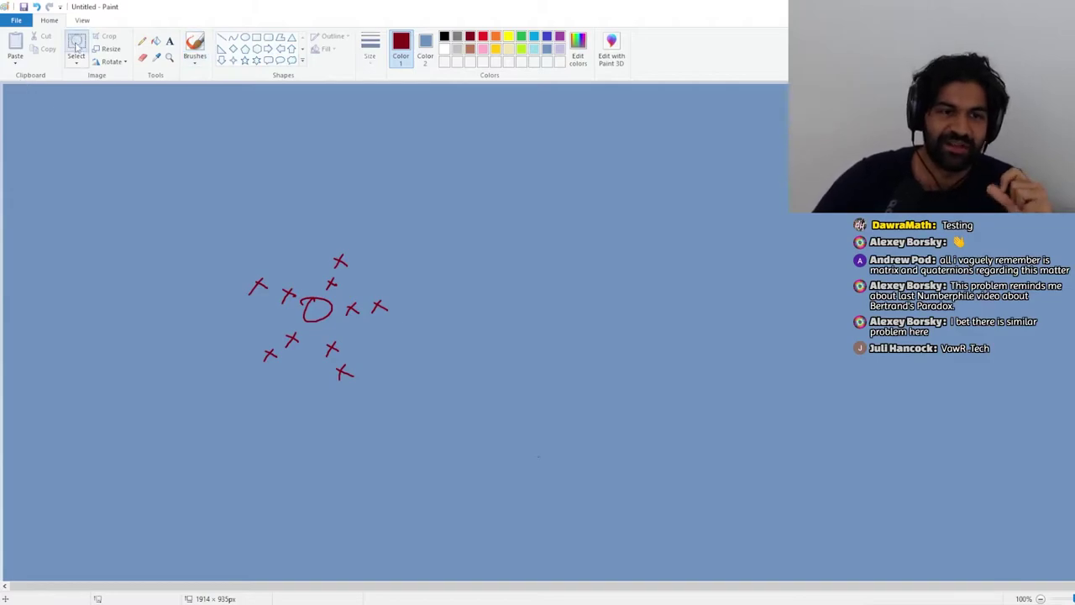
drag(203, 224, 508, 444)
key(Delete)
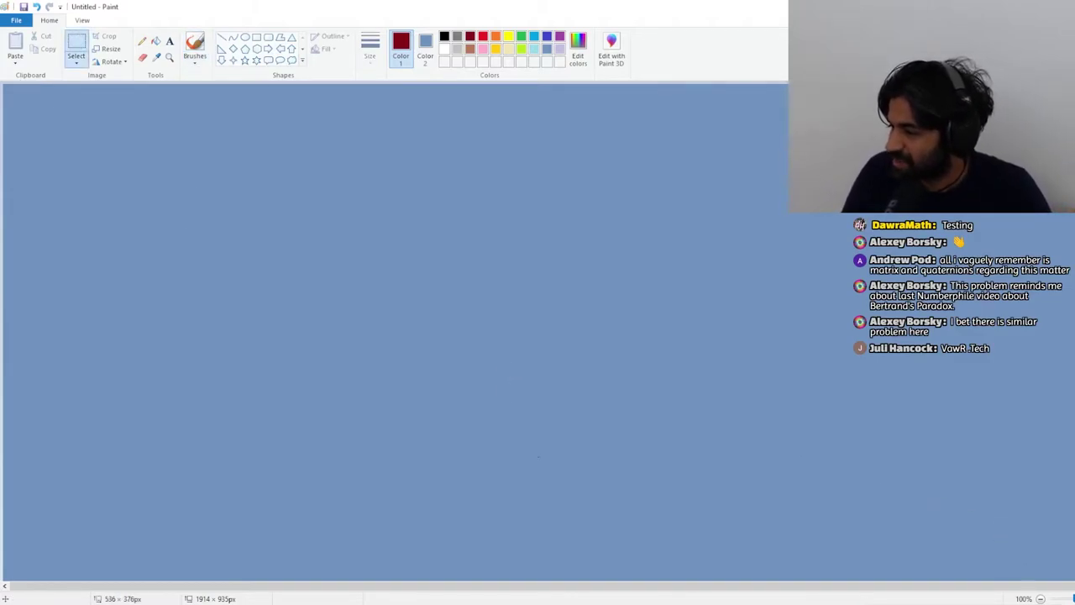
- In the fibspiral notebook, begin replacing GoldenRatio in the second plot's cosine with Sqrt[2]
key(alt+Tab)
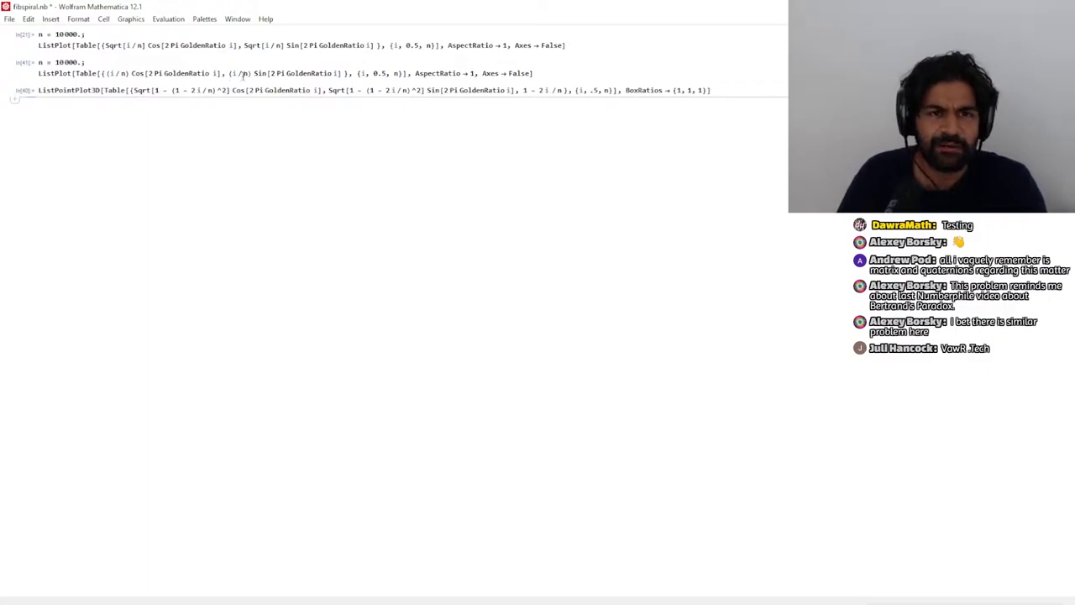
drag(212, 74, 168, 71)
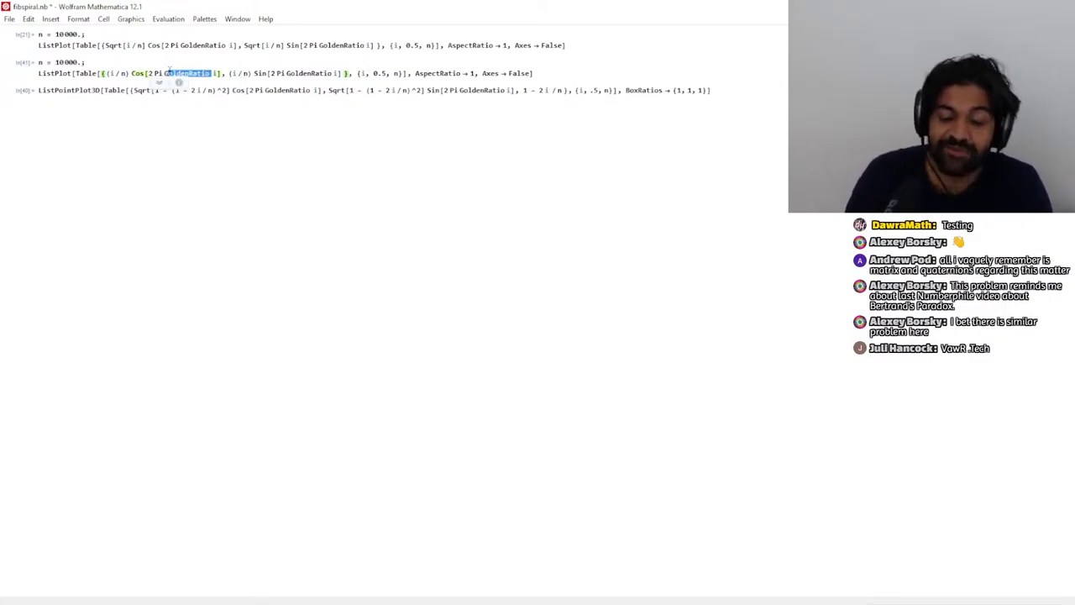
text(GSqrt)
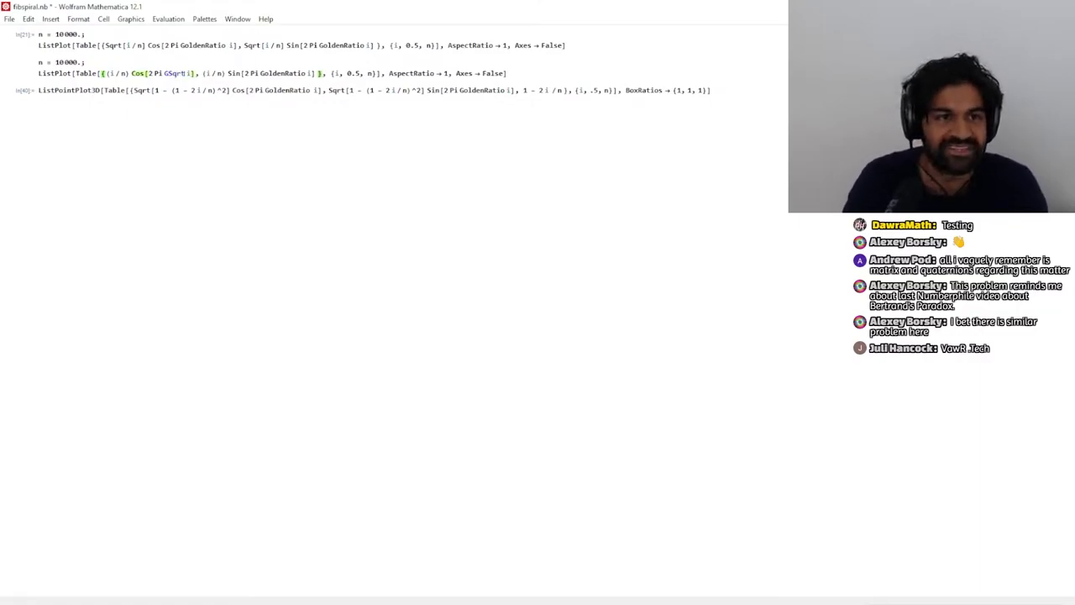
text([2])
- Replace GoldenRatio in the Sin term with Sqrt[2], evaluate the cell, and enlarge the point plot
double_click(287, 73)
text(Sqrt[2])
key(shift+Return)
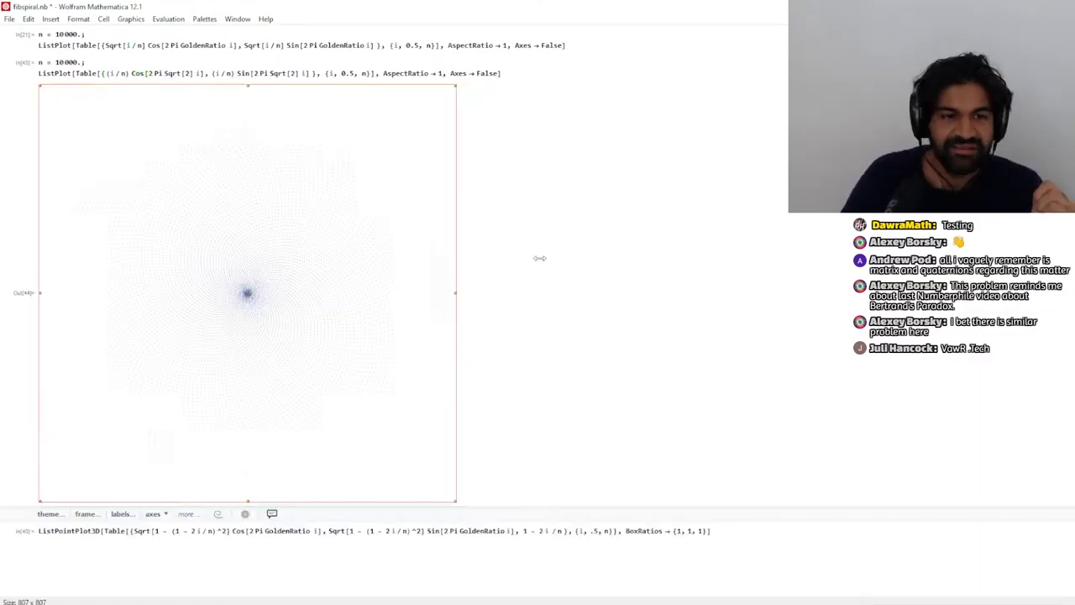
drag(540, 258, 835, 333)
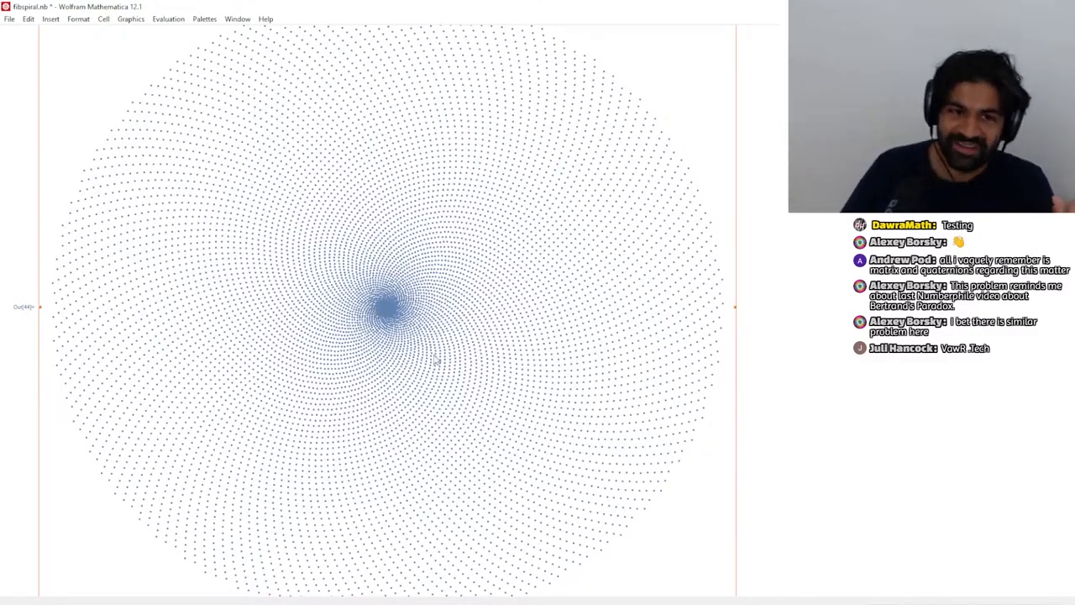
scroll(441, 325, up, 3)
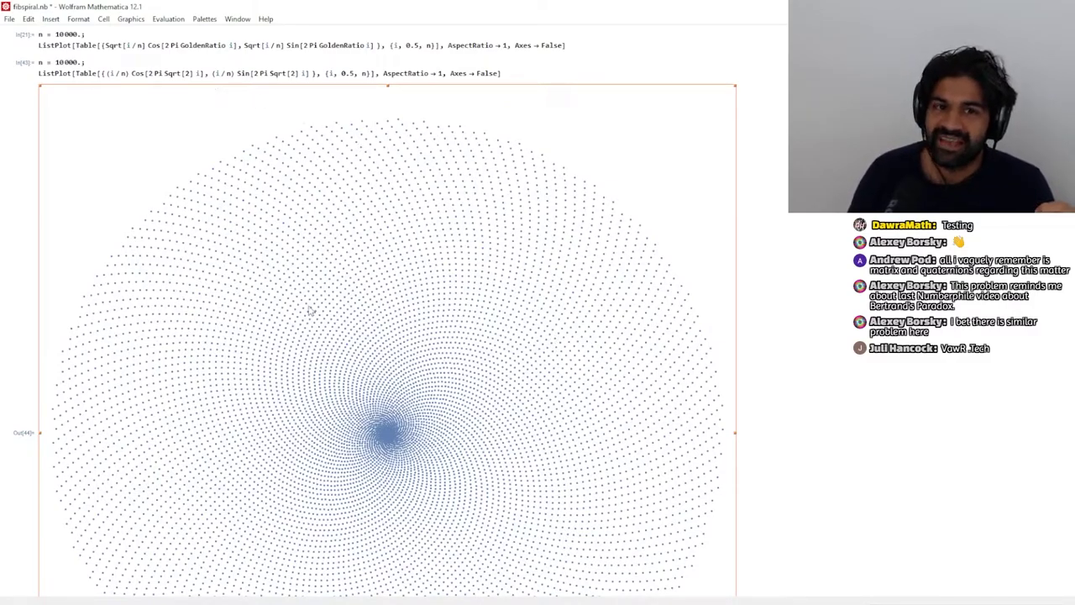
scroll(513, 487, down, 3)
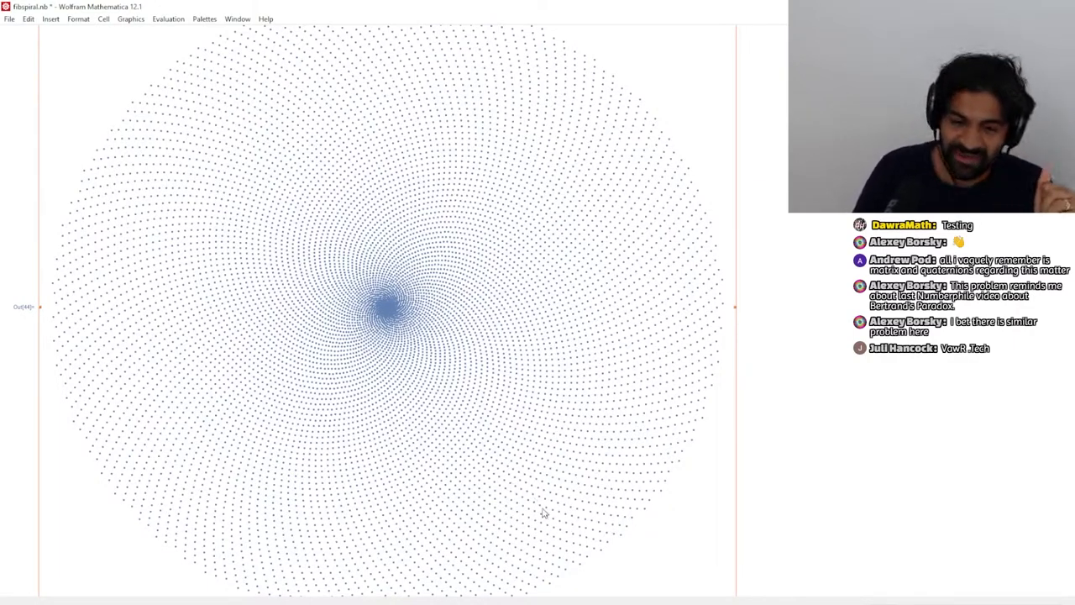
scroll(516, 485, up, 3)
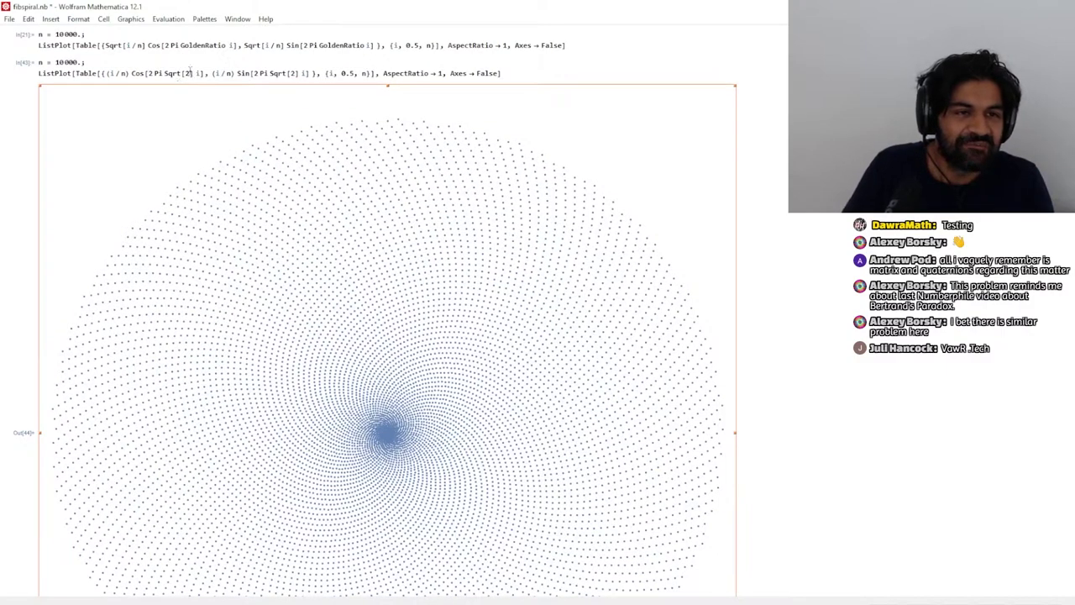
- Change the cosine's Sqrt[2] to Sqrt[17] and re-evaluate the second ListPlot
click(186, 74)
key(BackSpace)
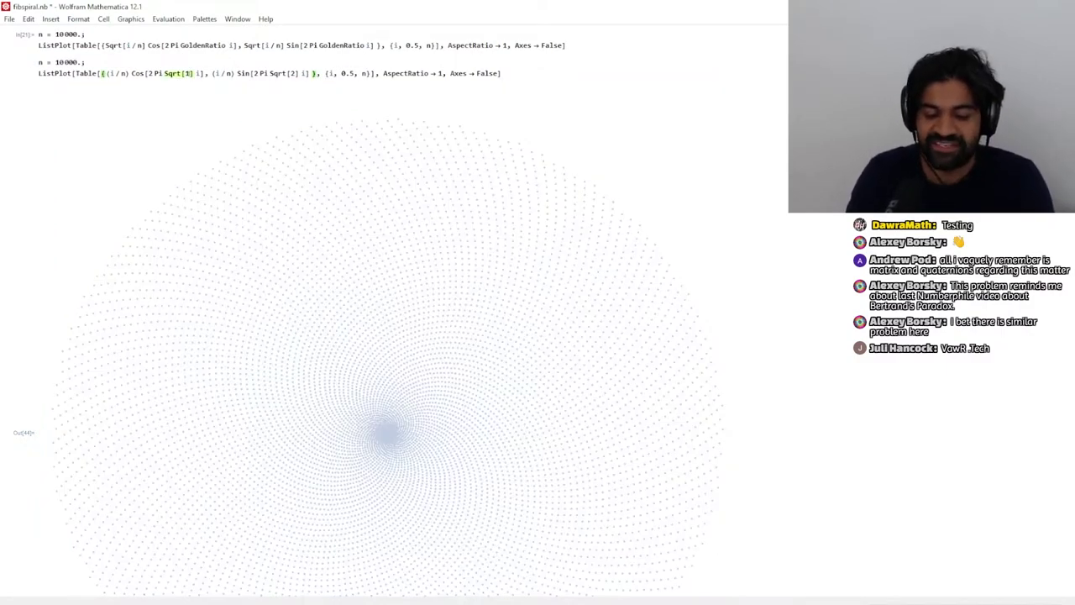
text(17)
key(shift+Return)
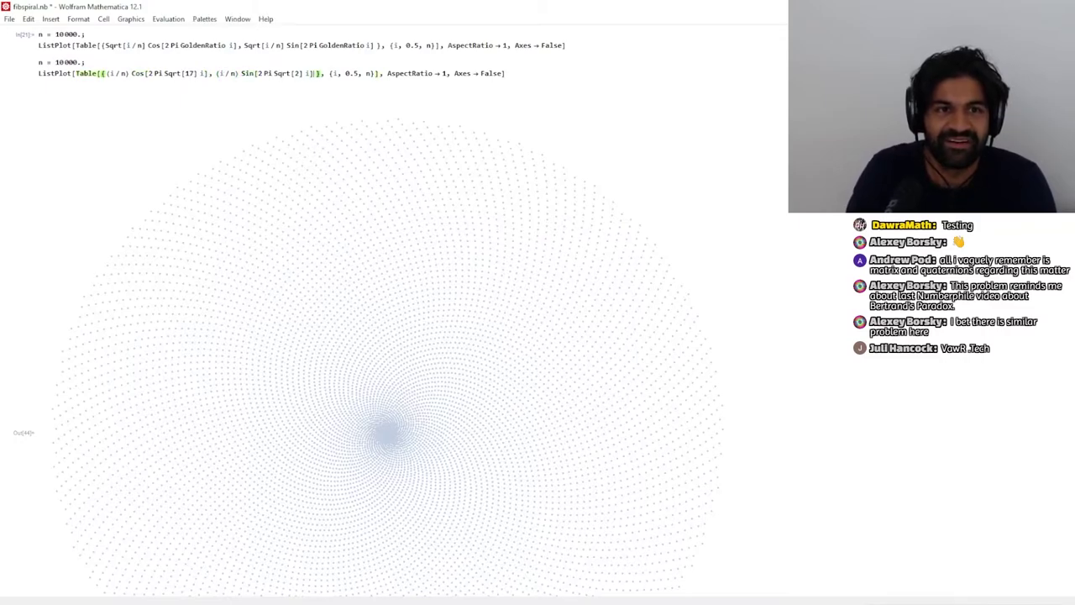
- Review the Sqrt[17] spiral output, then minimise Mathematica to show the desktop
scroll(771, 318, down, 3)
scroll(616, 379, up, 3)
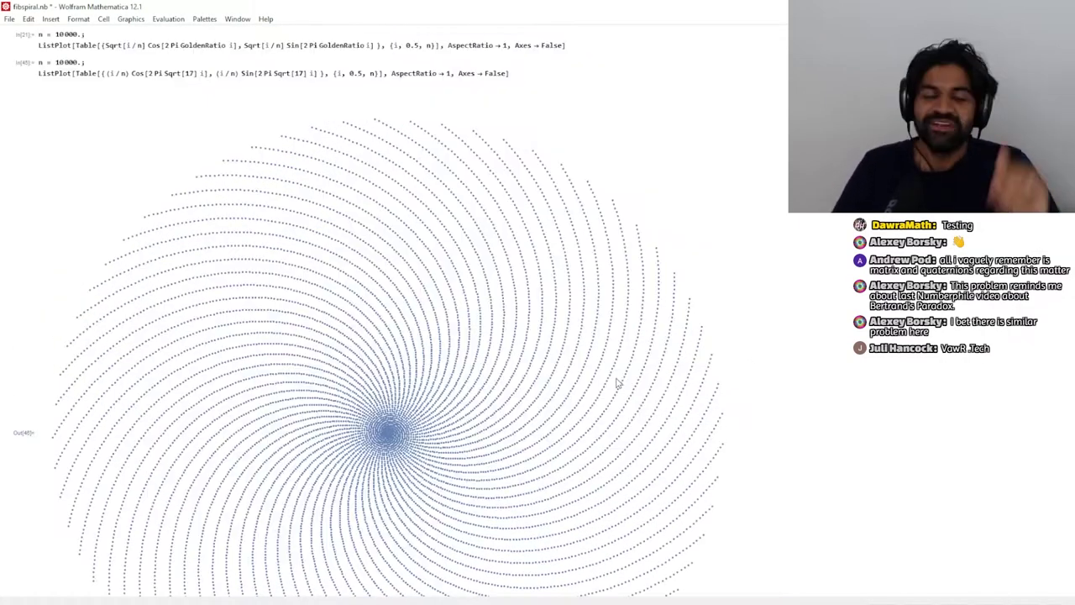
scroll(618, 384, down, 3)
scroll(618, 383, up, 3)
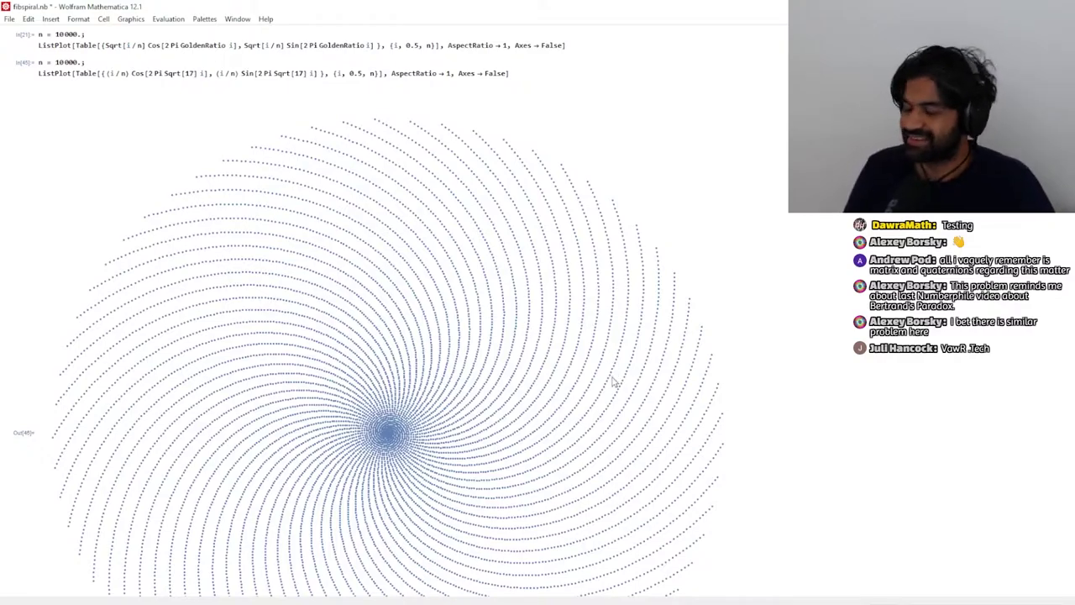
scroll(639, 301, down, 3)
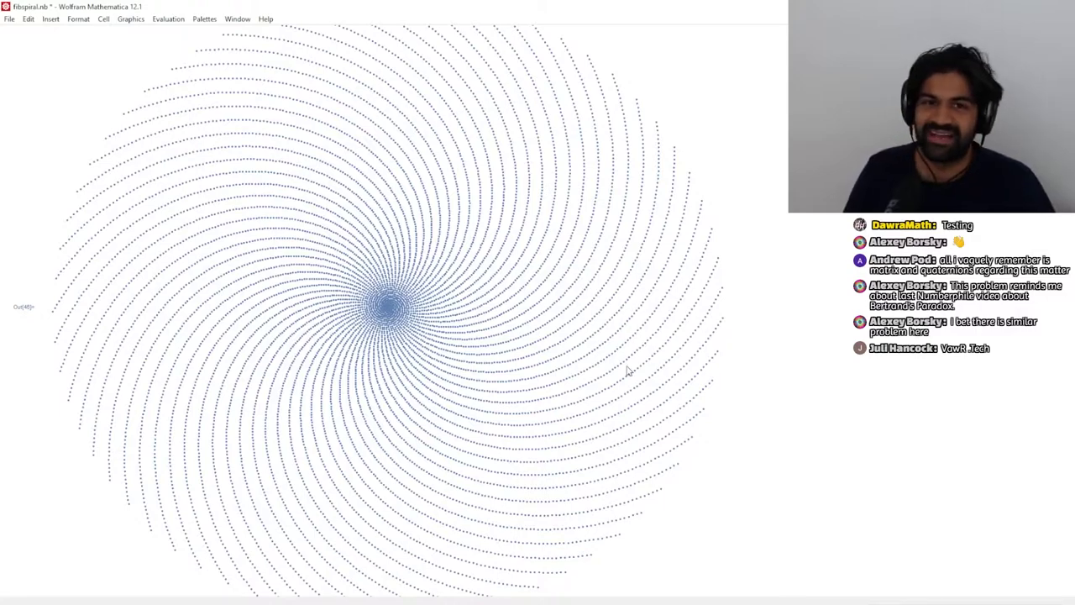
scroll(629, 373, up, 3)
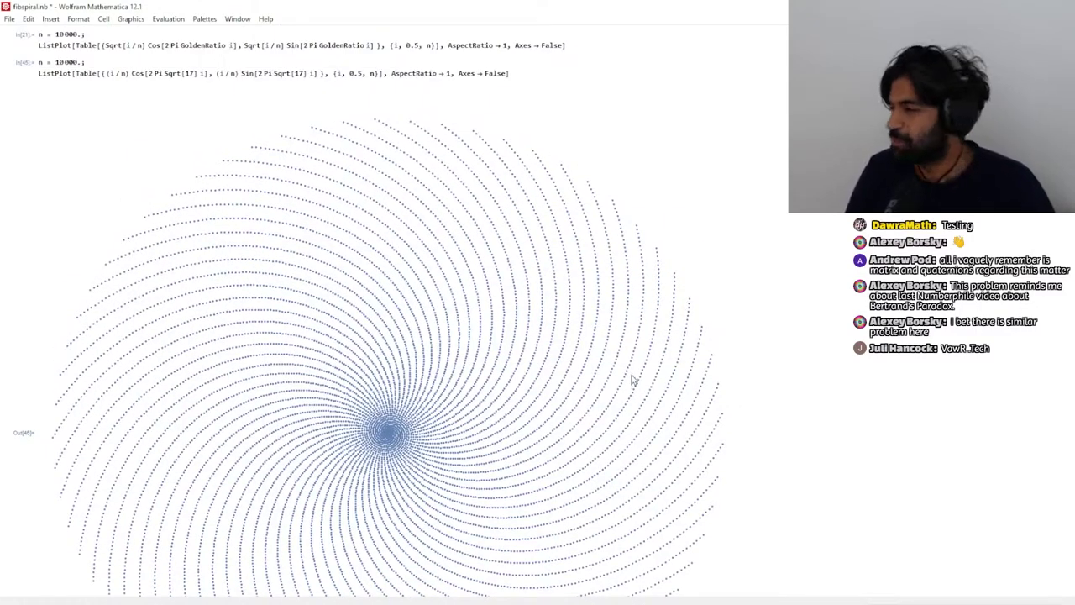
key(super+d)
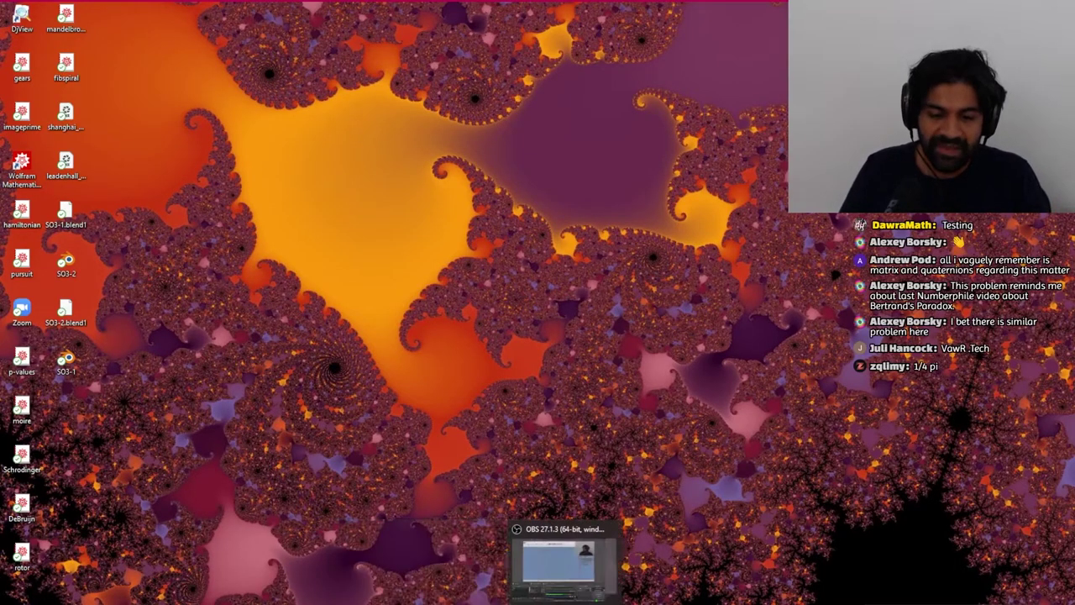
- Brush √2 = 1 + 1/(2 + 1/(2 + …)) and a long diagonal arrow down the fraction
click(558, 604)
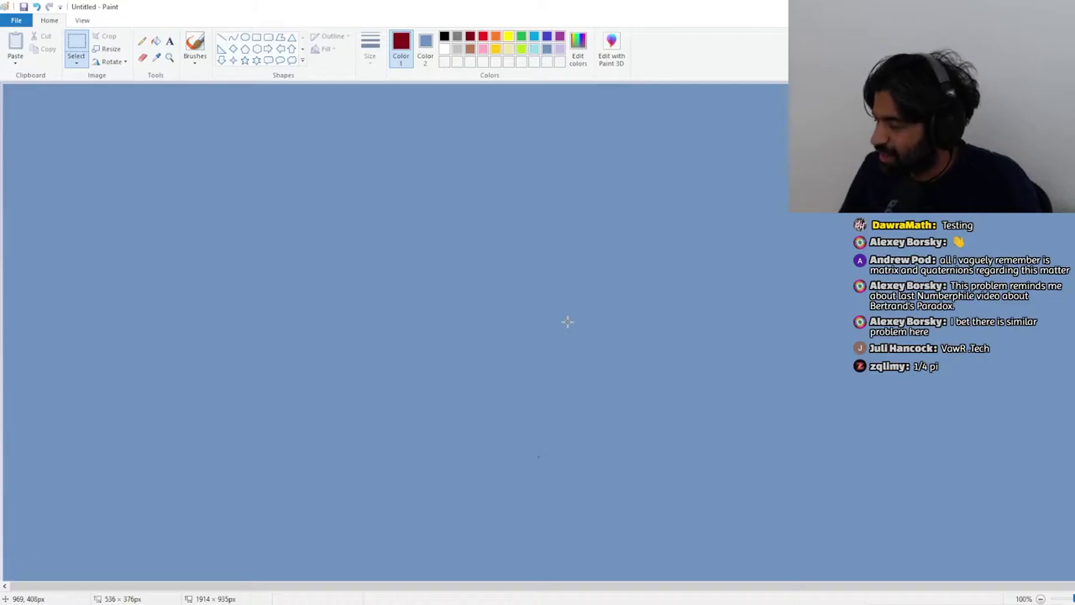
click(195, 46)
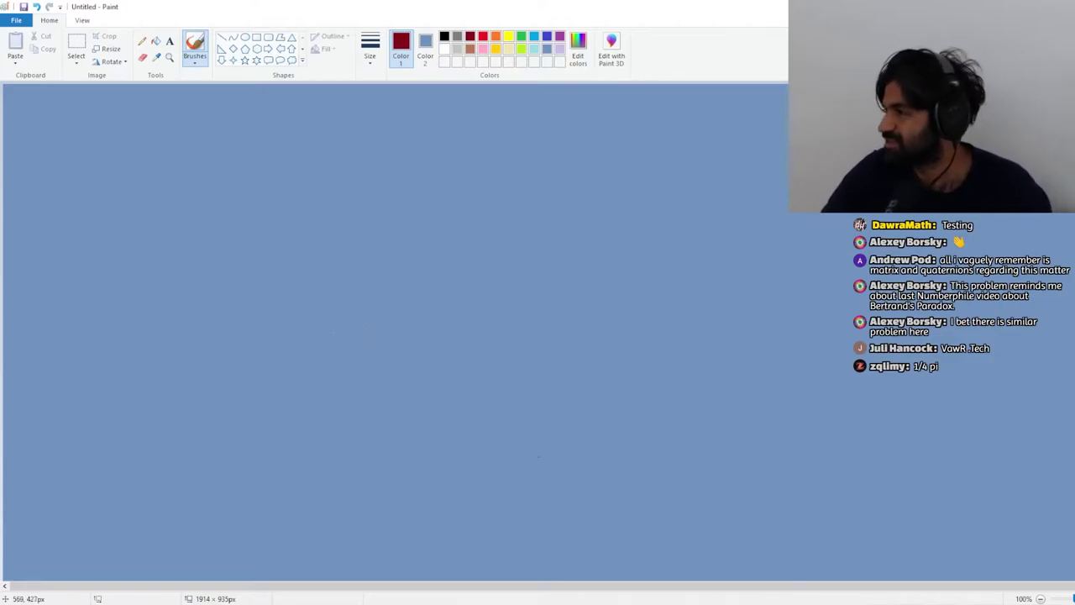
drag(132, 186, 162, 163)
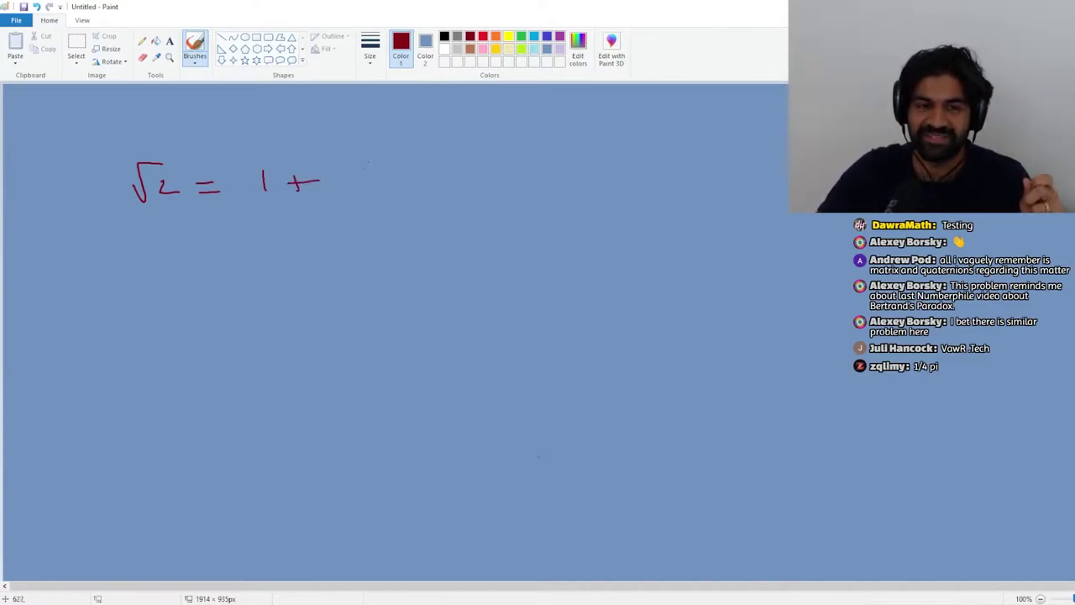
drag(331, 187, 400, 187)
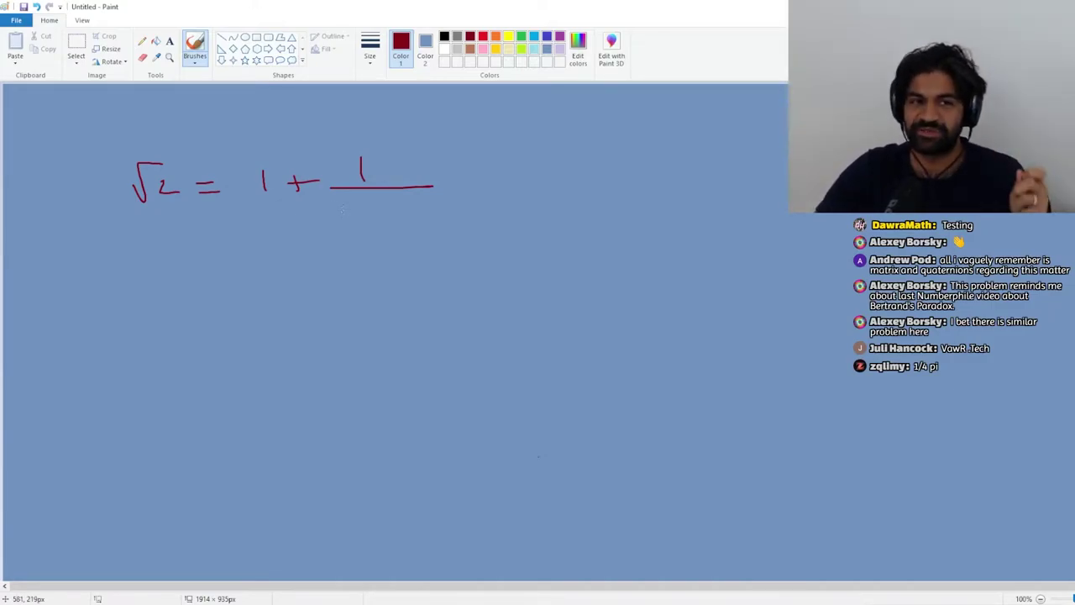
drag(379, 217, 398, 217)
mouse_move(388, 208)
mouse_down()
mouse_move(388, 225)
mouse_move(495, 234)
mouse_move(475, 271)
mouse_up()
drag(445, 288, 557, 288)
drag(463, 317, 596, 337)
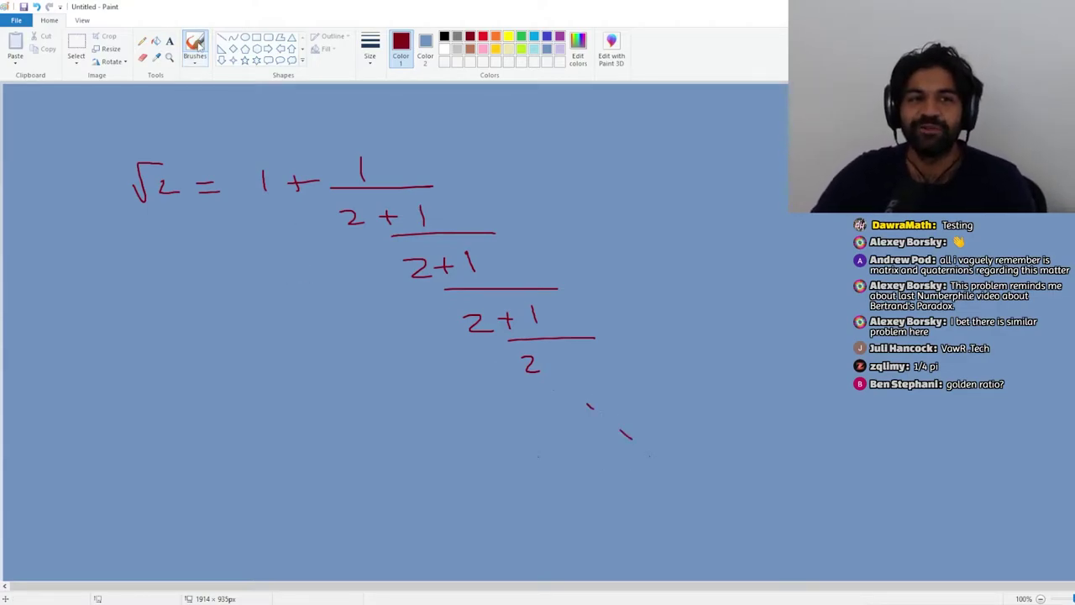
mouse_move(277, 228)
mouse_down()
mouse_move(320, 250)
mouse_move(499, 402)
mouse_up()
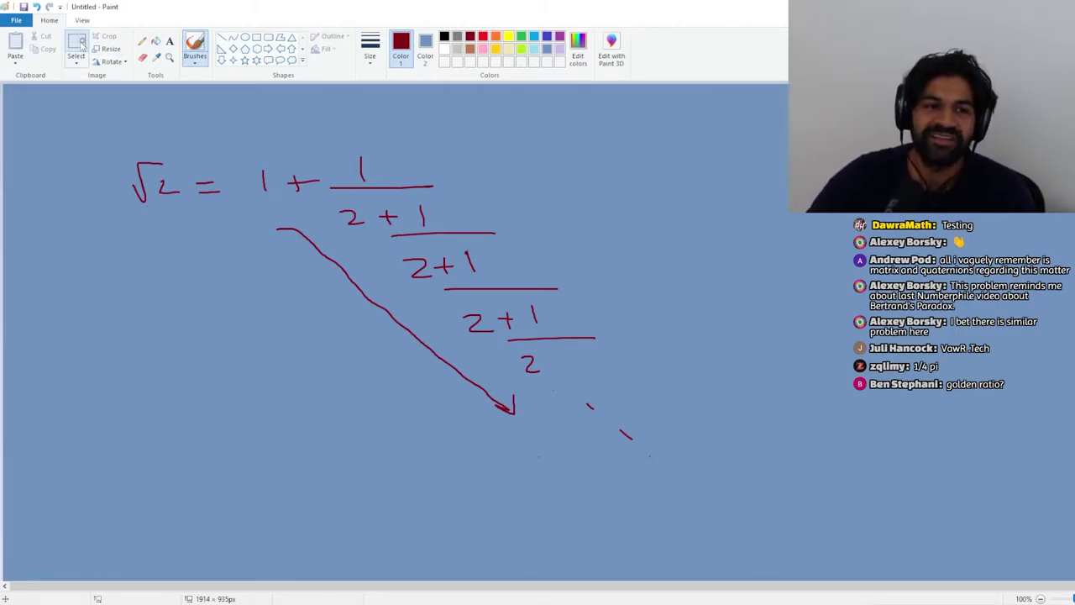
- Select the handwritten 2 at the bottom of the fraction and delete it
click(75, 47)
drag(518, 352, 553, 383)
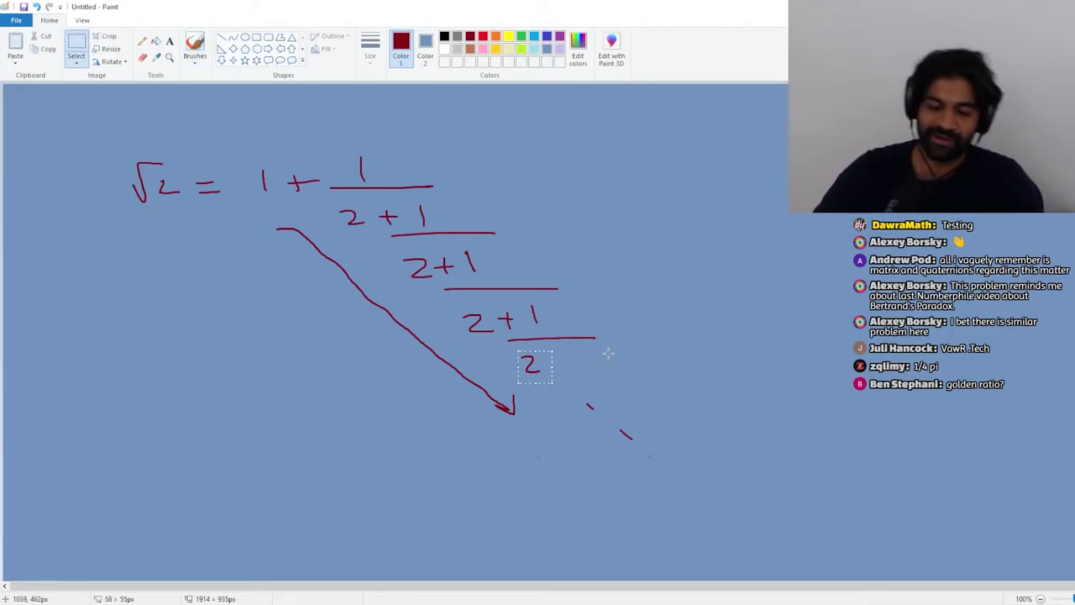
key(Delete)
- Erase the √2 on the left, add a fraction line under 2000 + 1, and loop part of the fraction
drag(143, 157, 179, 224)
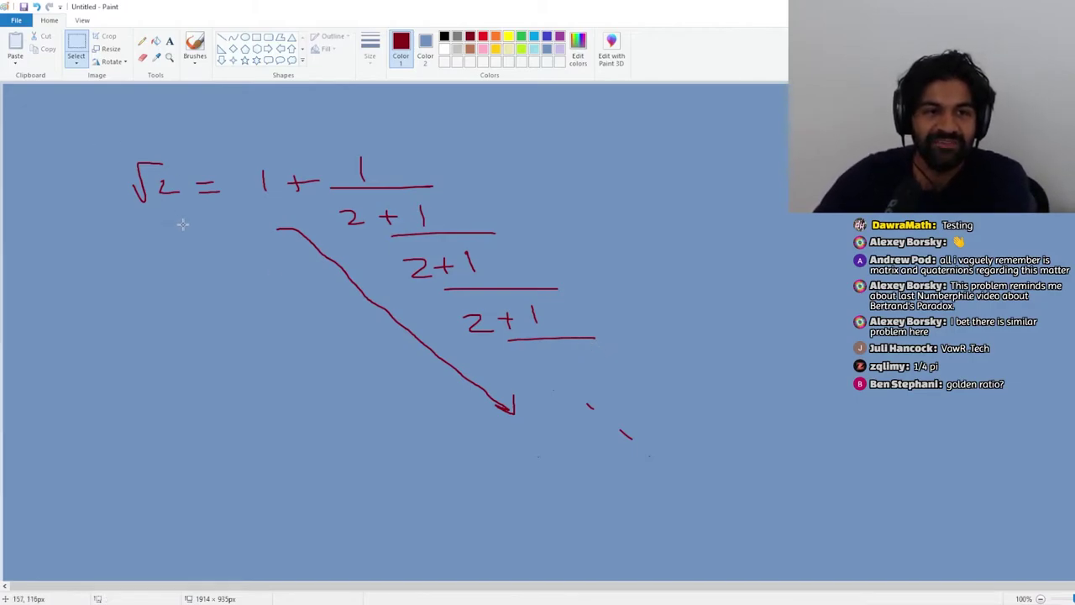
key(Delete)
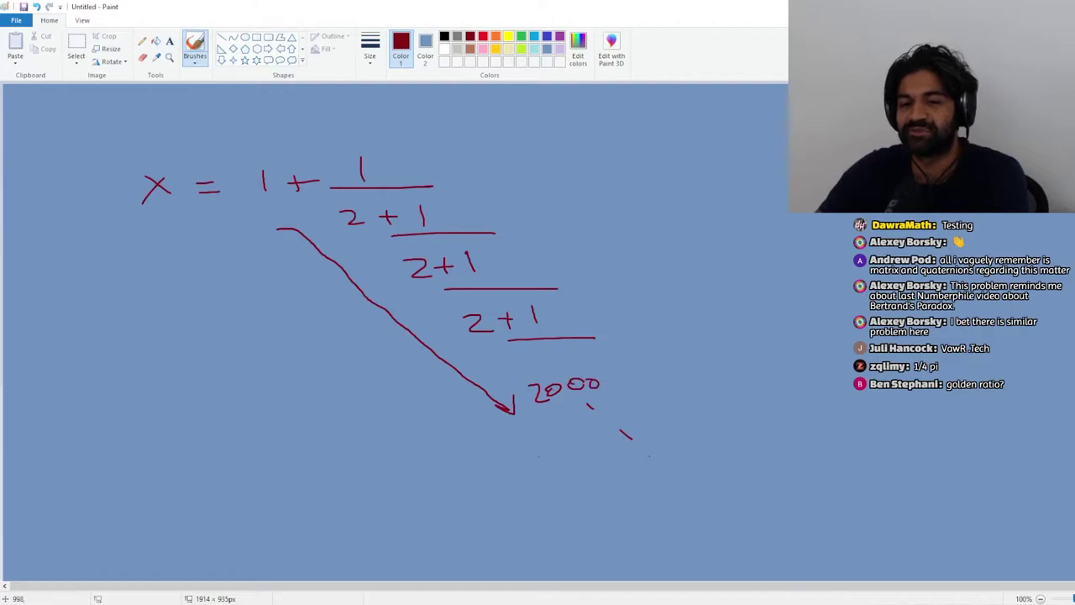
drag(630, 404, 778, 396)
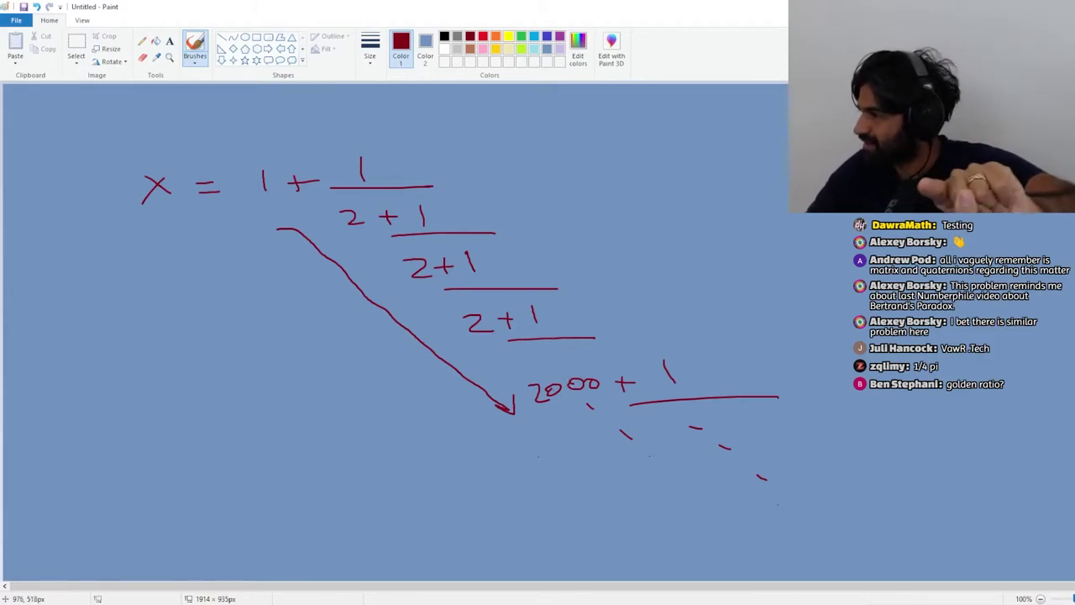
mouse_move(452, 158)
mouse_down()
mouse_move(267, 142)
mouse_move(243, 208)
mouse_move(330, 288)
mouse_move(449, 328)
mouse_move(574, 346)
mouse_move(608, 314)
mouse_move(563, 195)
mouse_move(418, 146)
mouse_move(371, 147)
mouse_up()
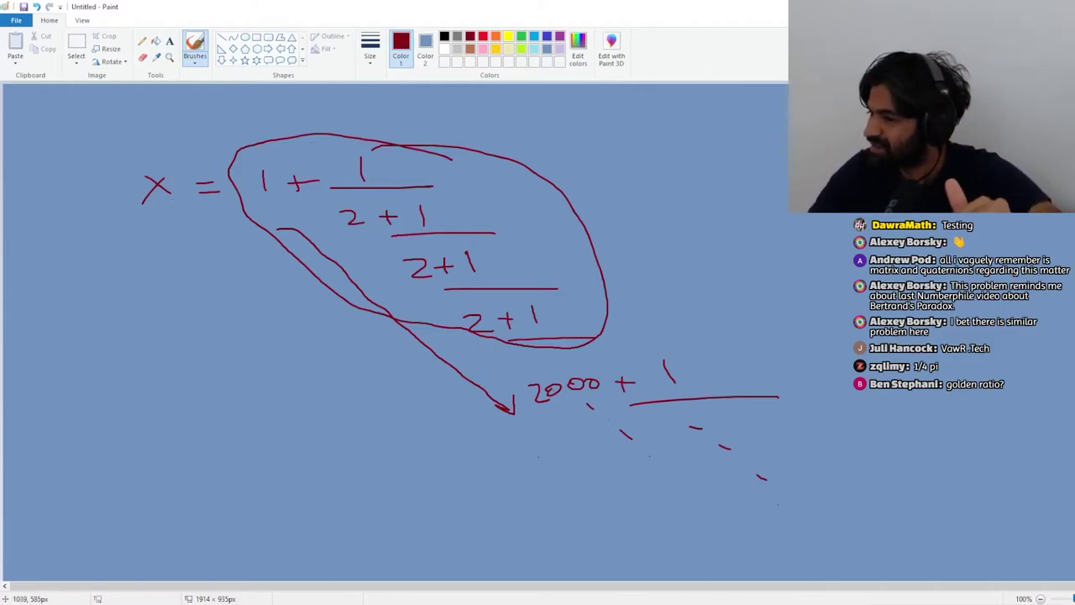
- Box the entire continued-fraction drawing and delete it
click(76, 46)
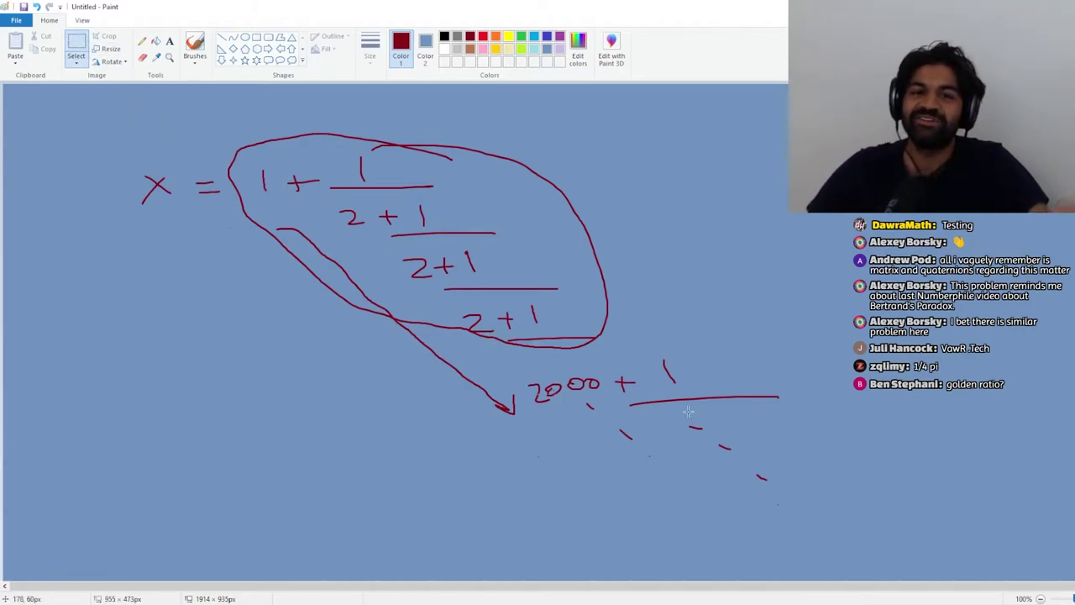
drag(782, 532, 109, 120)
key(Delete)
- Brush φ = 1 + 1/(1 + 1/(1 + 1/(1 + …))), then return to the Mathematica notebook
click(194, 47)
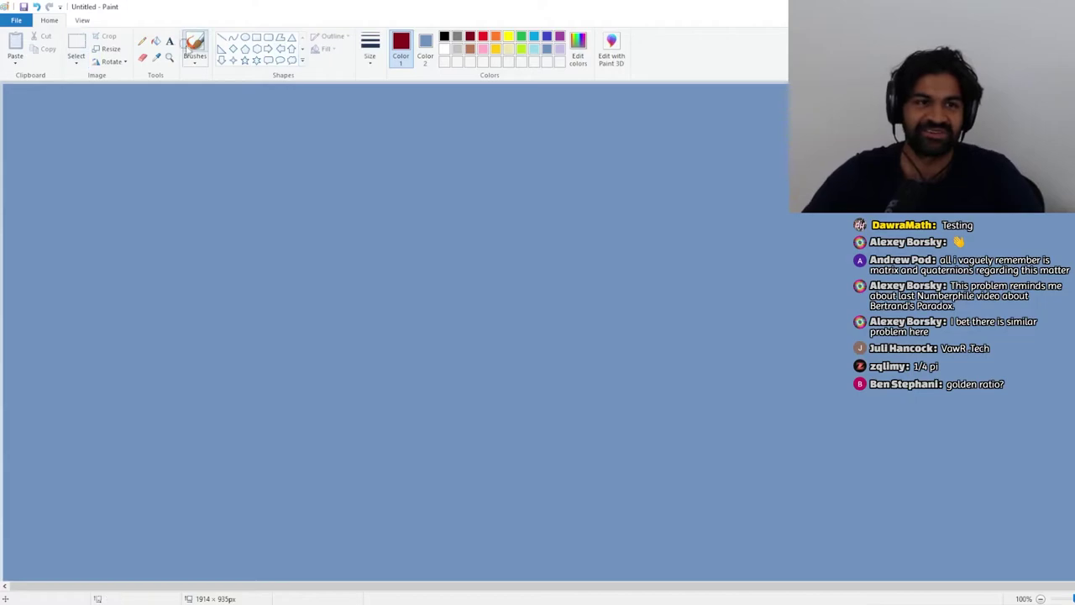
drag(178, 198, 180, 220)
drag(192, 178, 178, 261)
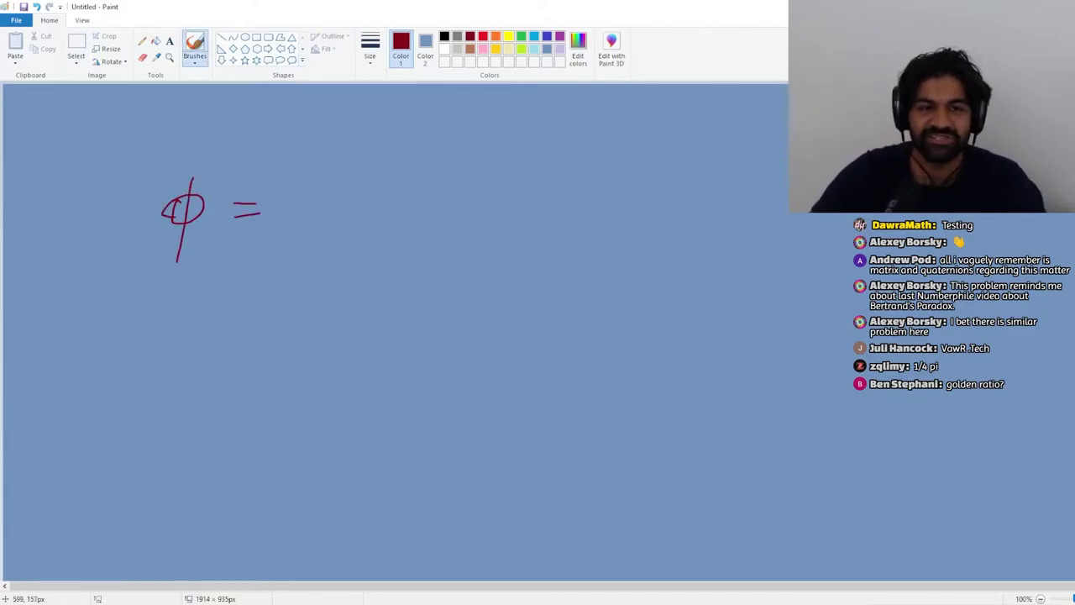
drag(367, 234, 517, 231)
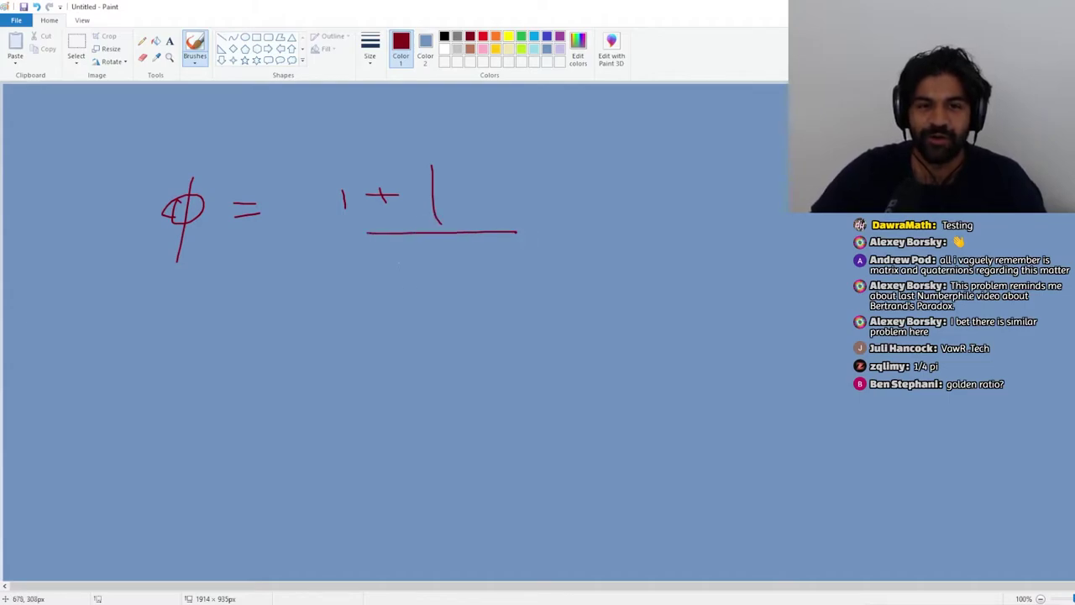
drag(479, 262, 484, 289)
drag(407, 303, 572, 296)
mouse_move(434, 326)
mouse_down()
mouse_move(440, 348)
mouse_move(610, 352)
mouse_up()
drag(533, 385, 564, 383)
mouse_move(588, 370)
mouse_down()
mouse_move(592, 395)
mouse_move(666, 410)
mouse_up()
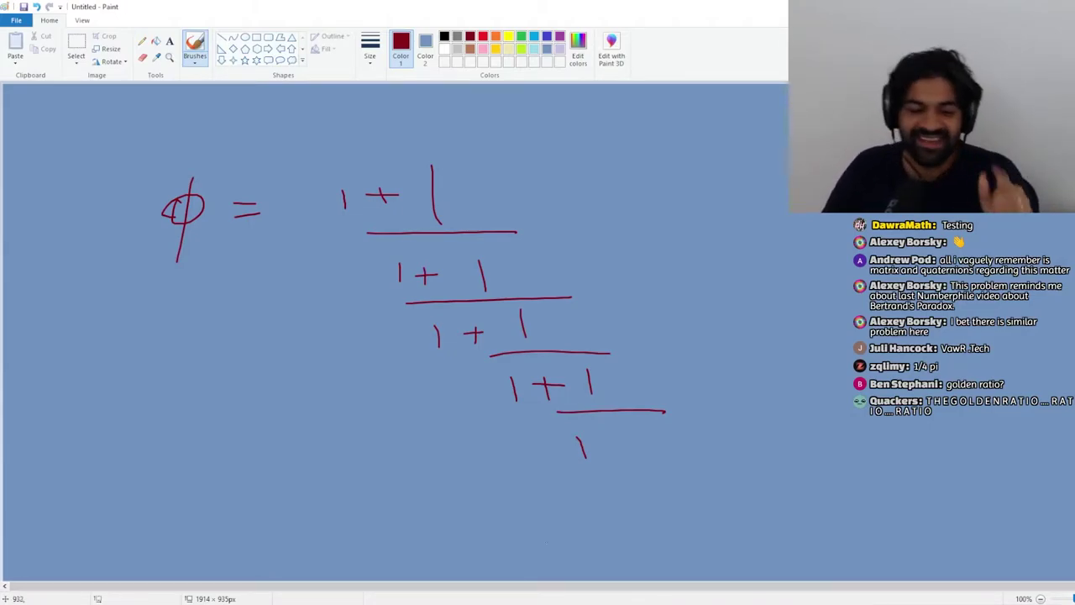
key(alt+Tab)
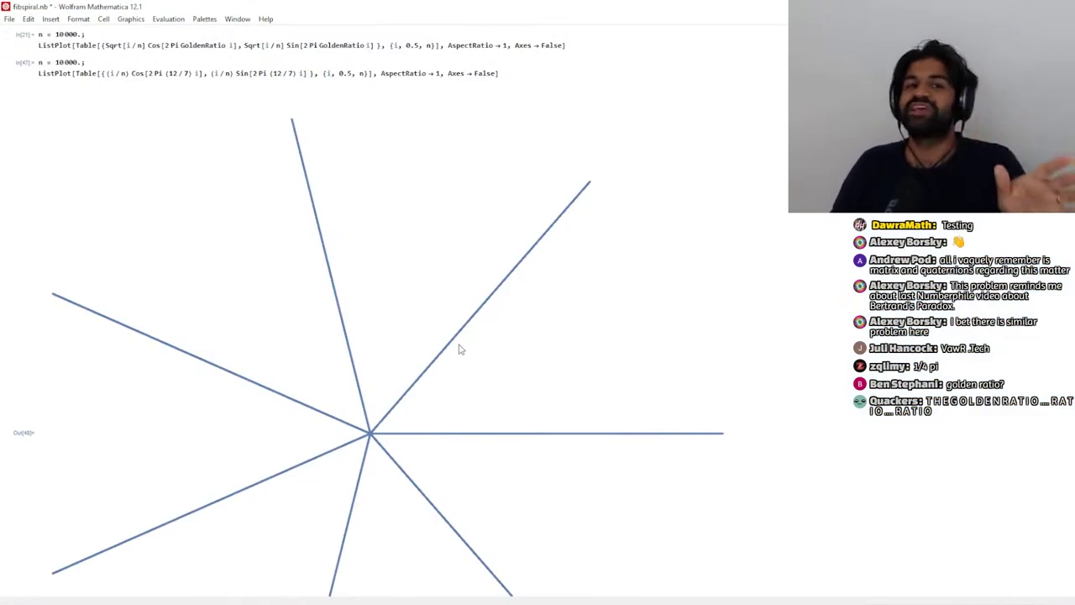
- Swap (12 / 7) for GoldenRatio in the second ListPlot and re-run it as a sunflower spiral
triple_click(171, 73)
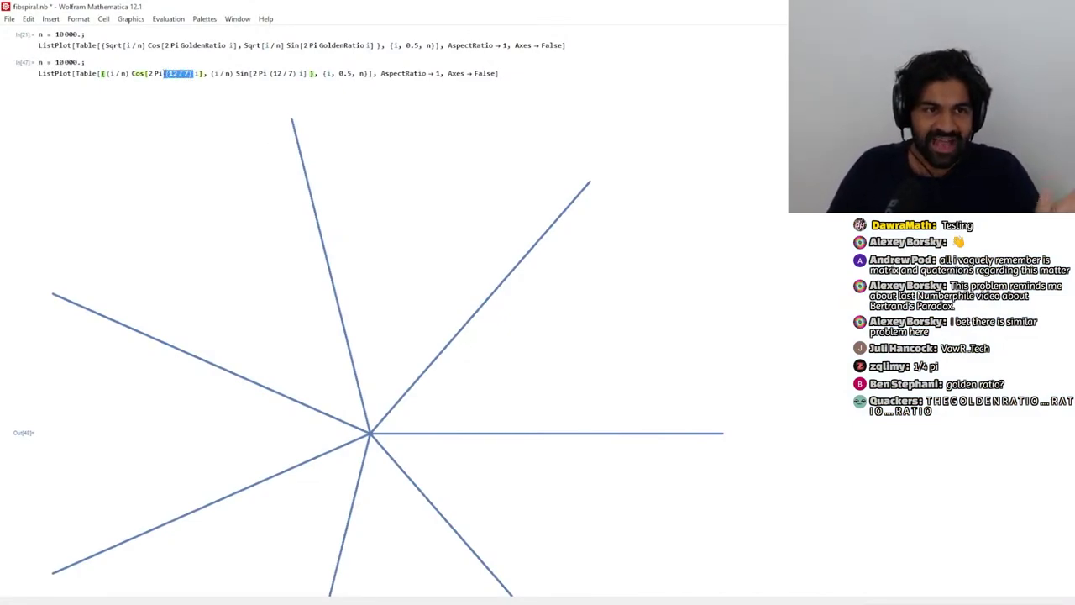
text(GoldenRatio)
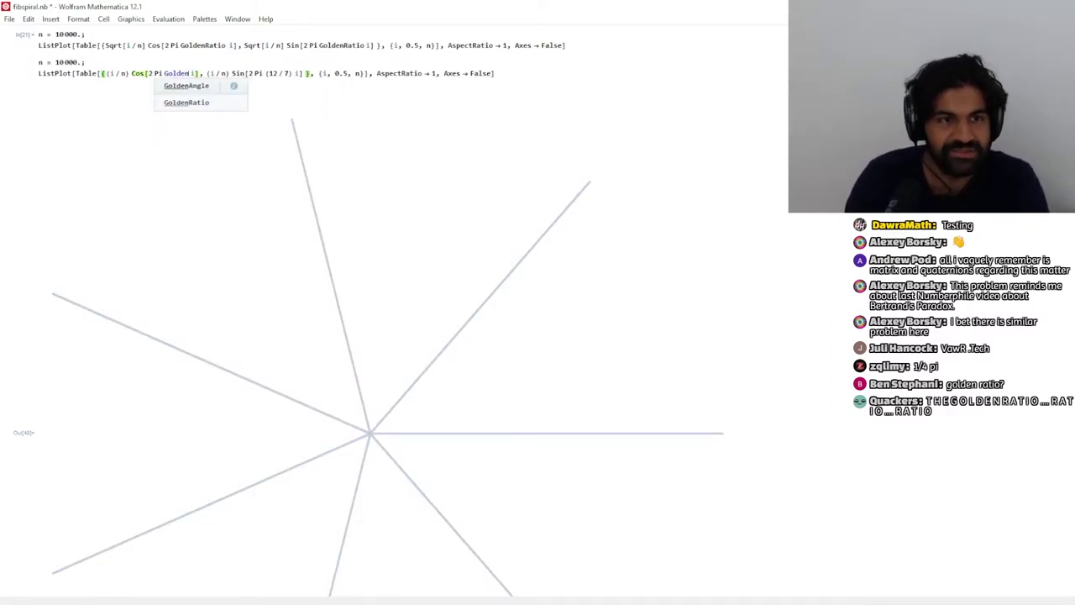
key(shift+Return)
scroll(336, 336, down, 2)
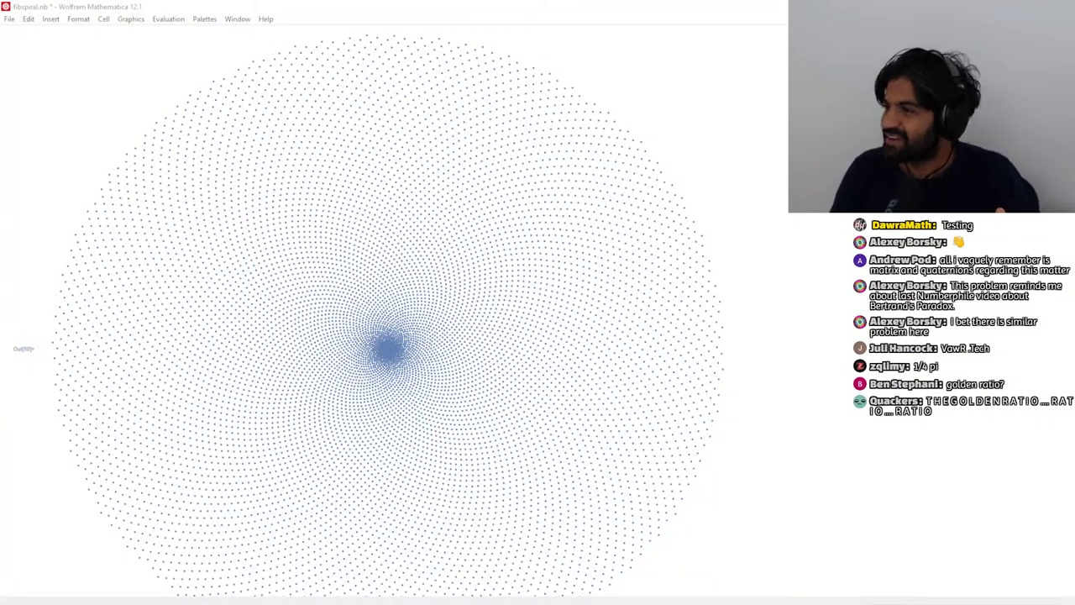
key(alt+Tab)
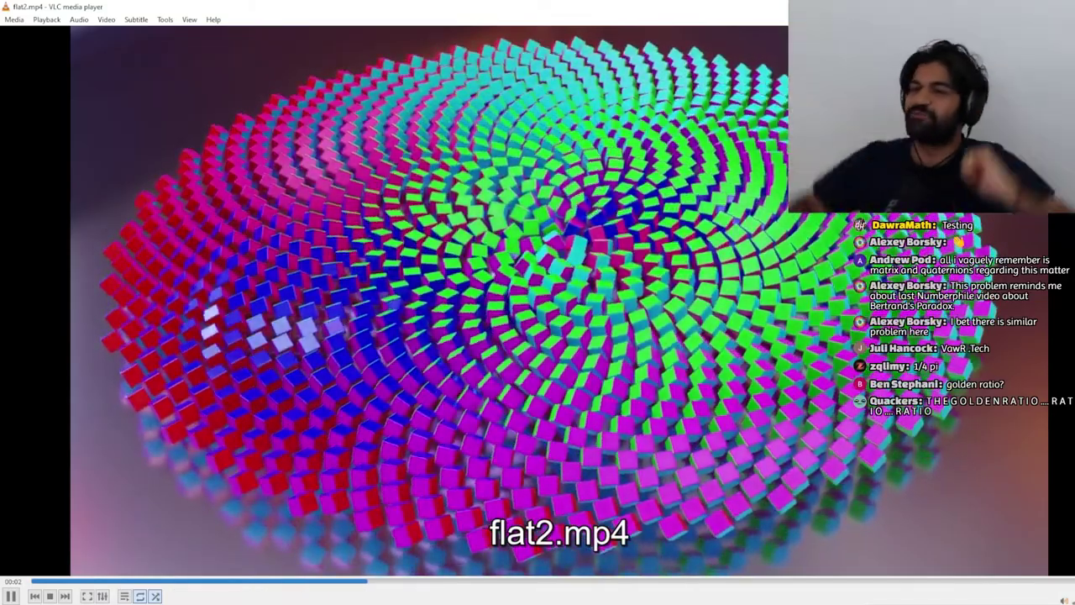
key(alt+Tab)
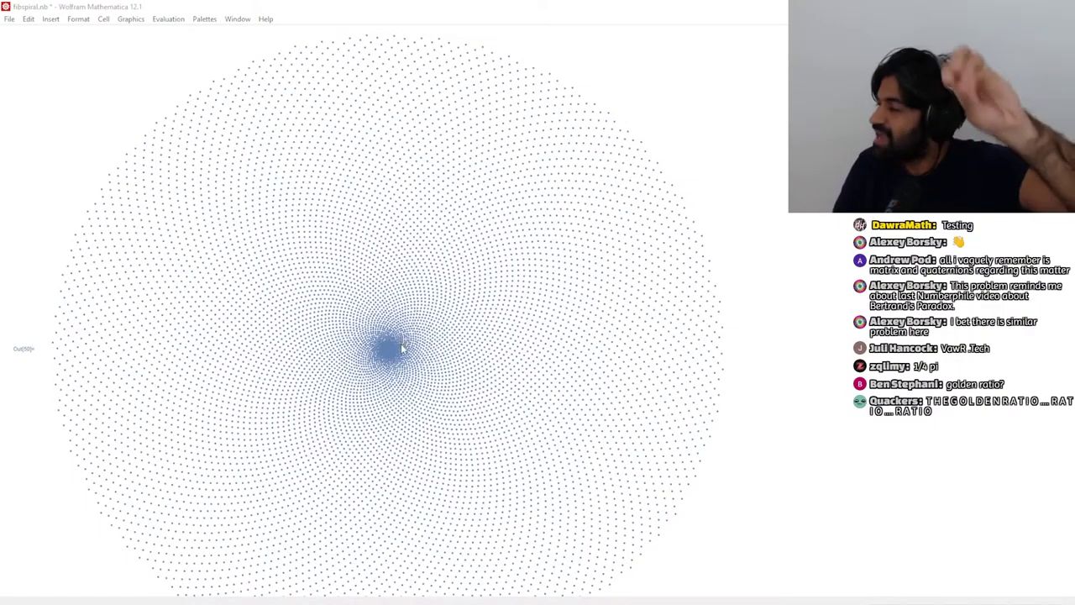
scroll(404, 346, up, 2)
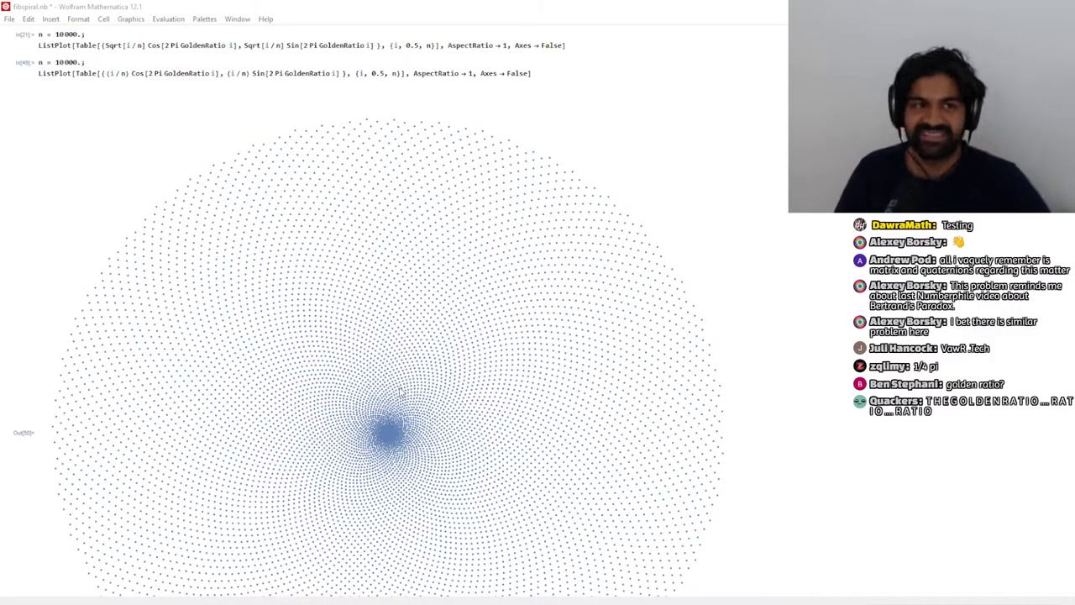
- Back in Paint, brush a small circle near the middle of the canvas
key(alt+Tab)
click(195, 46)
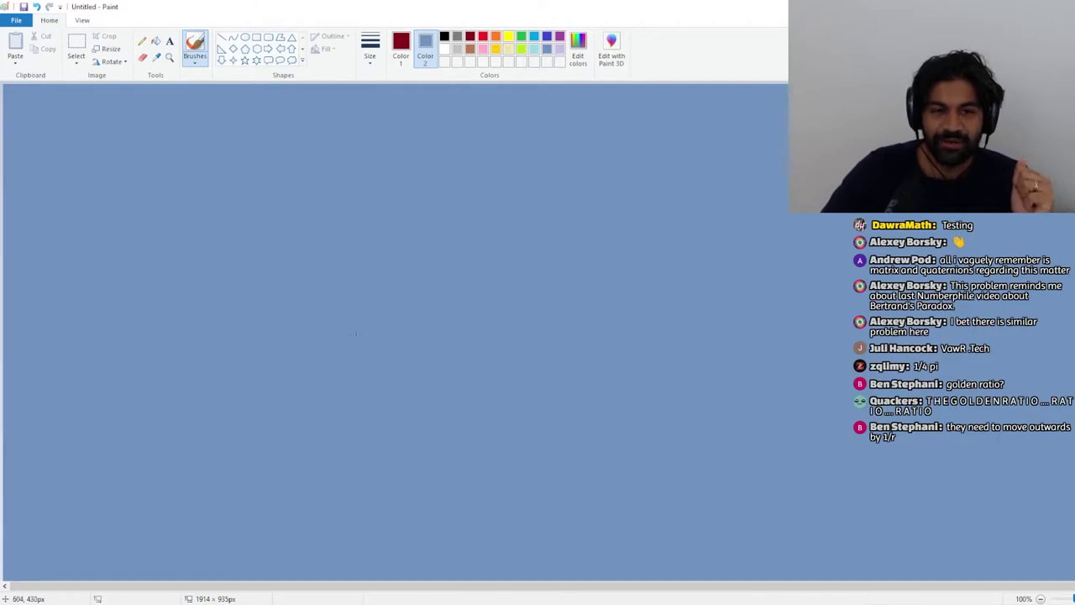
drag(355, 327, 346, 330)
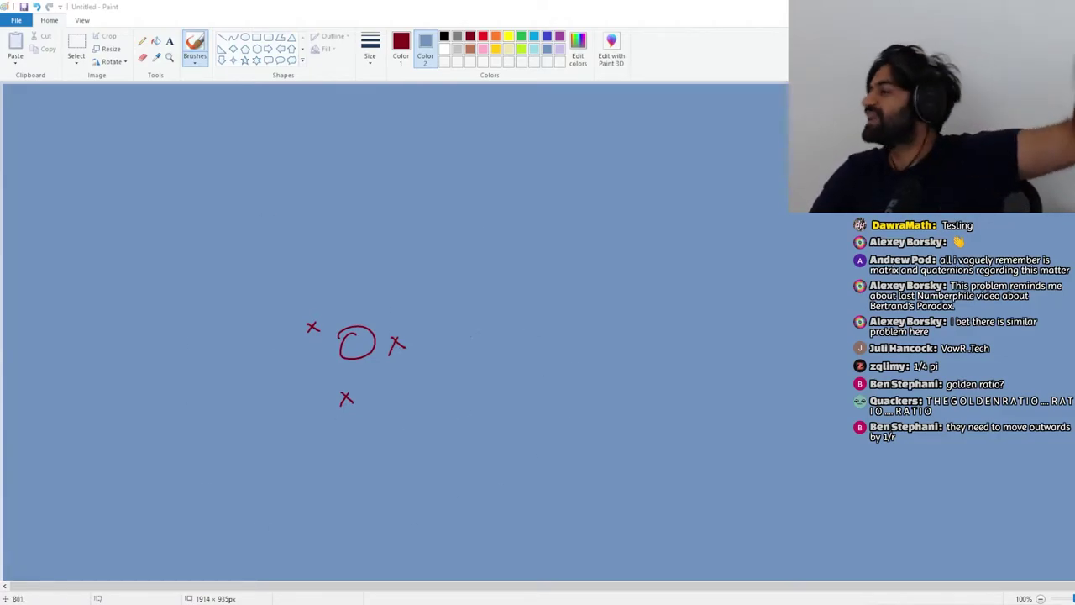
- Select the circle-and-crosses sketch and delete it
click(75, 46)
drag(249, 226, 530, 553)
key(Delete)
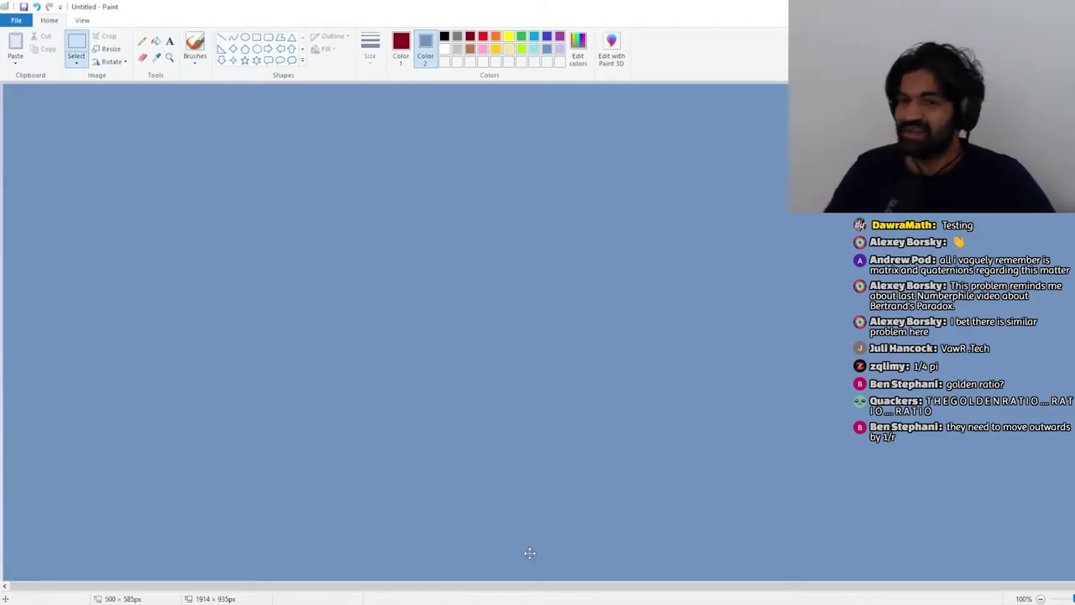
- Brush √r, circle the expression, and add a Z with a dash beside it
click(195, 47)
mouse_move(283, 252)
mouse_down()
mouse_move(307, 259)
mouse_move(298, 268)
mouse_move(298, 230)
mouse_move(337, 225)
mouse_up()
drag(316, 268, 338, 246)
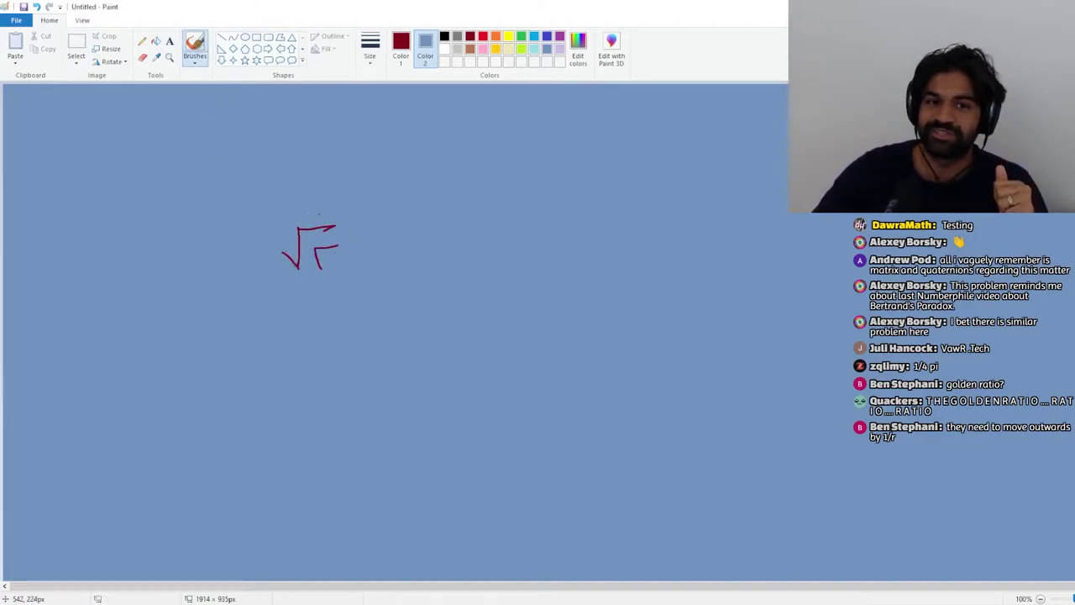
mouse_move(336, 207)
mouse_down()
mouse_move(277, 242)
mouse_move(397, 243)
mouse_up()
mouse_move(391, 200)
mouse_down()
mouse_move(425, 203)
mouse_move(443, 267)
mouse_up()
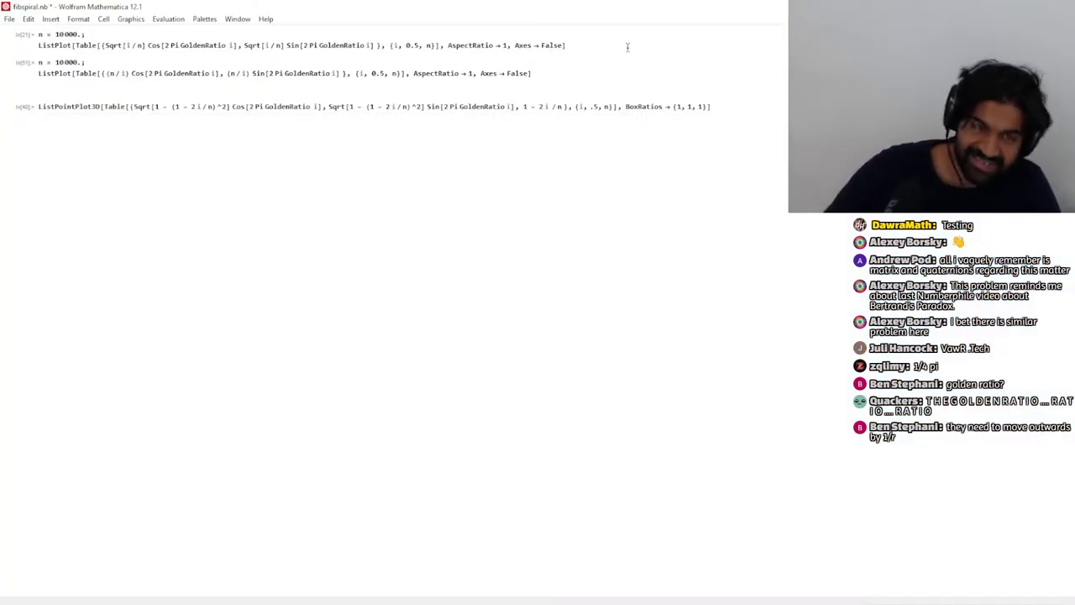
- Re-evaluate the square-root disk spiral plot and enlarge it
key(shift+Return)
click(154, 154)
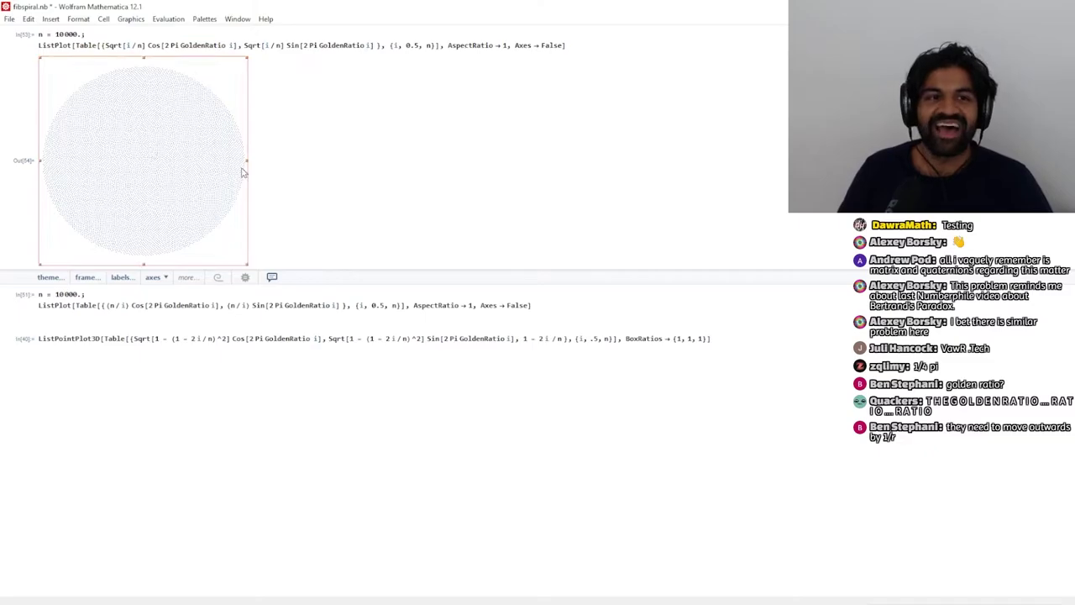
drag(249, 161, 670, 243)
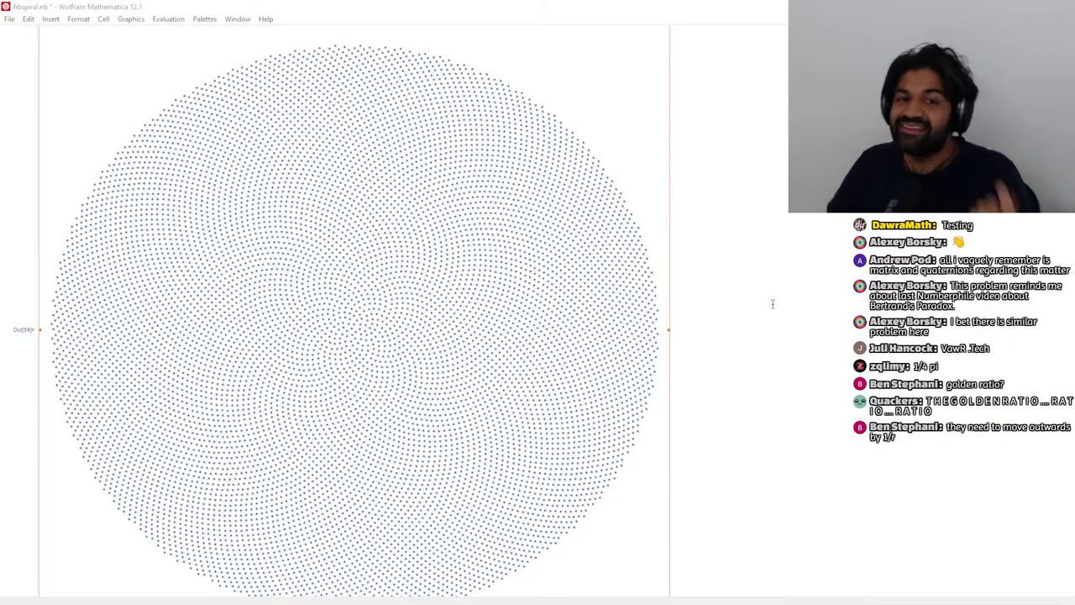
- Evaluate the ListPointPlot3D cell to plot the golden-ratio points on a sphere
scroll(773, 304, down, 5)
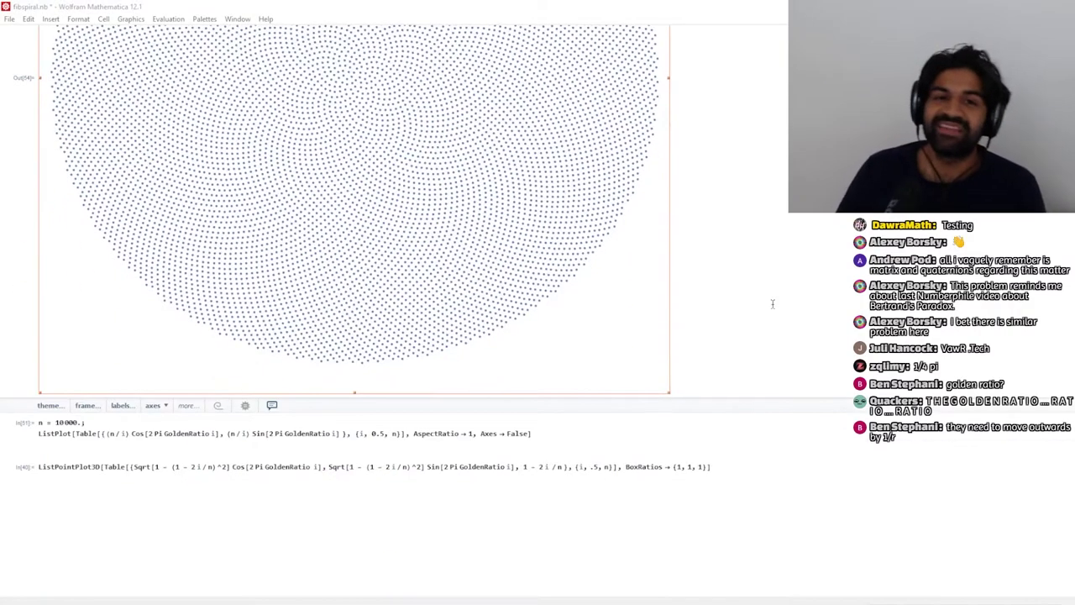
click(773, 462)
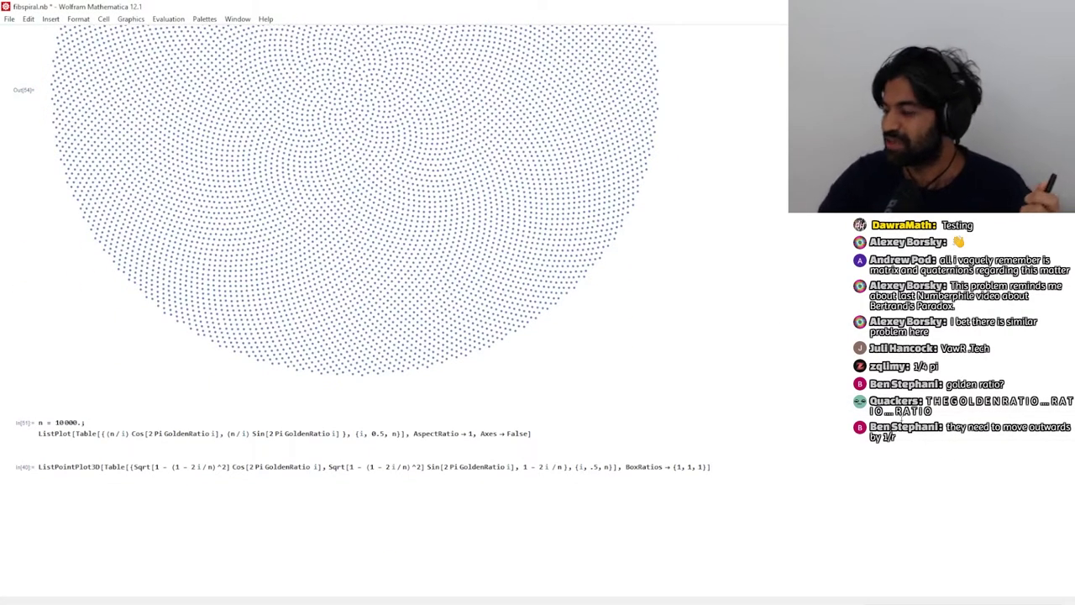
key(shift+Return)
- Widen the 3D sphere point plot to about 1338 wide
scroll(683, 408, down, 4)
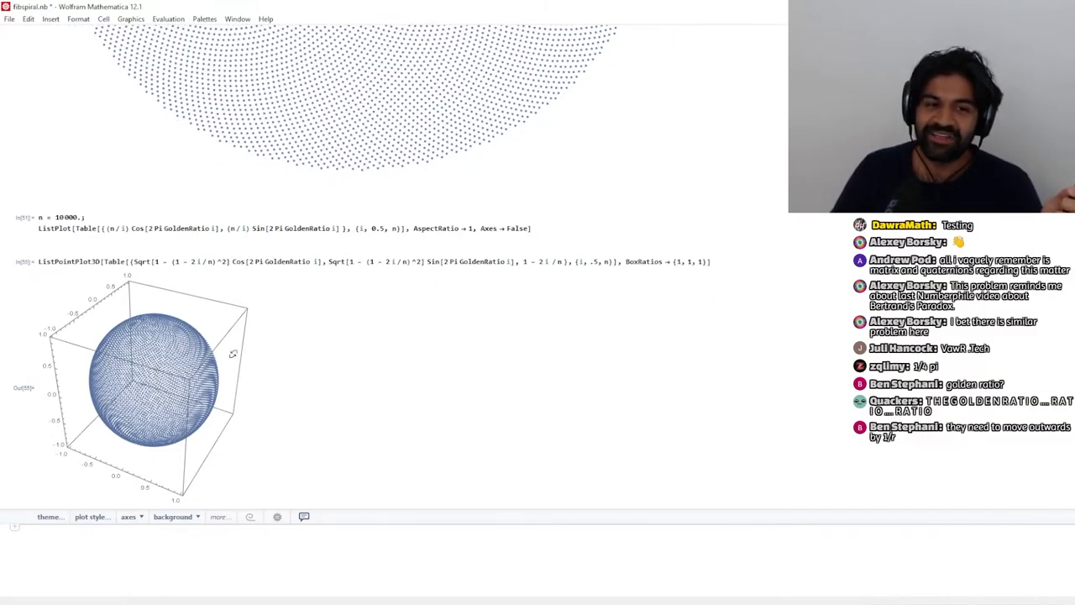
click(232, 354)
drag(249, 390, 832, 545)
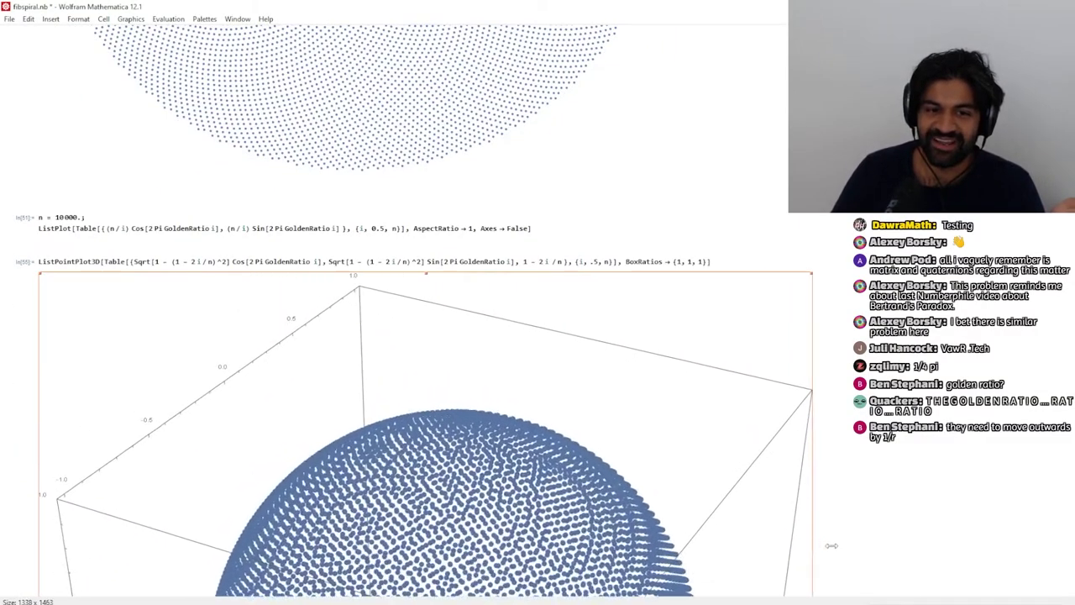
scroll(504, 378, down, 3)
- Rotate the sphere plot to view it from above, then return to Paint
drag(504, 378, 327, 277)
scroll(420, 336, up, 2)
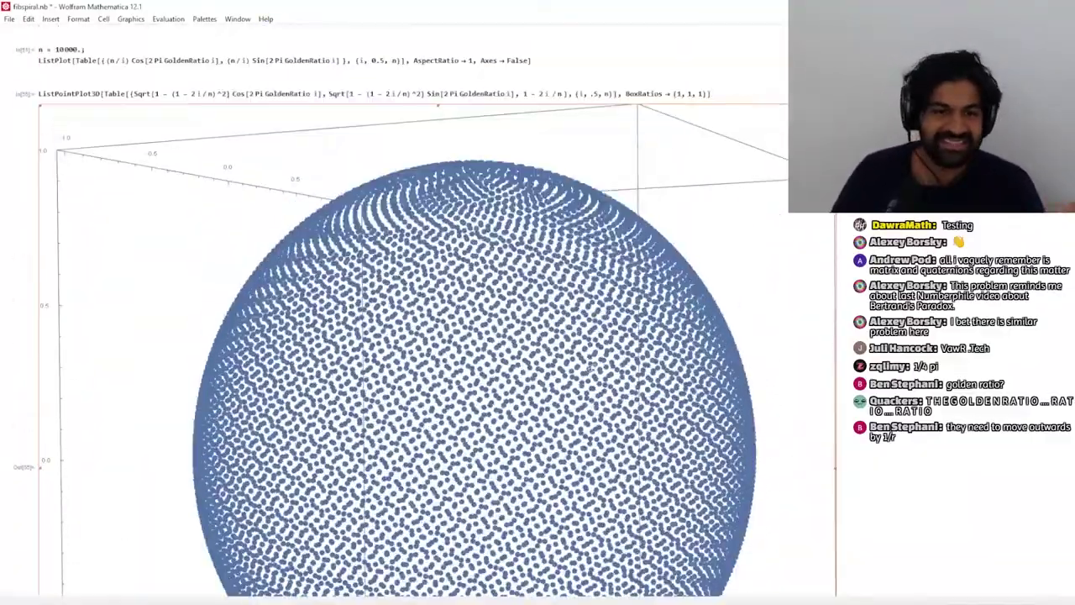
scroll(470, 353, down, 1)
drag(471, 353, 834, 380)
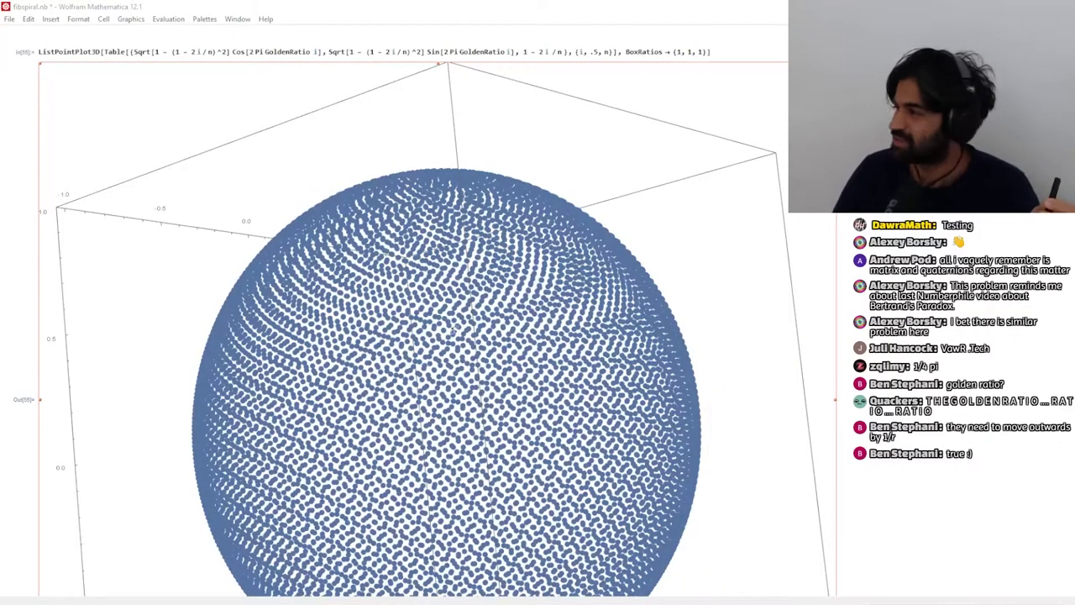
drag(263, 218, 271, 327)
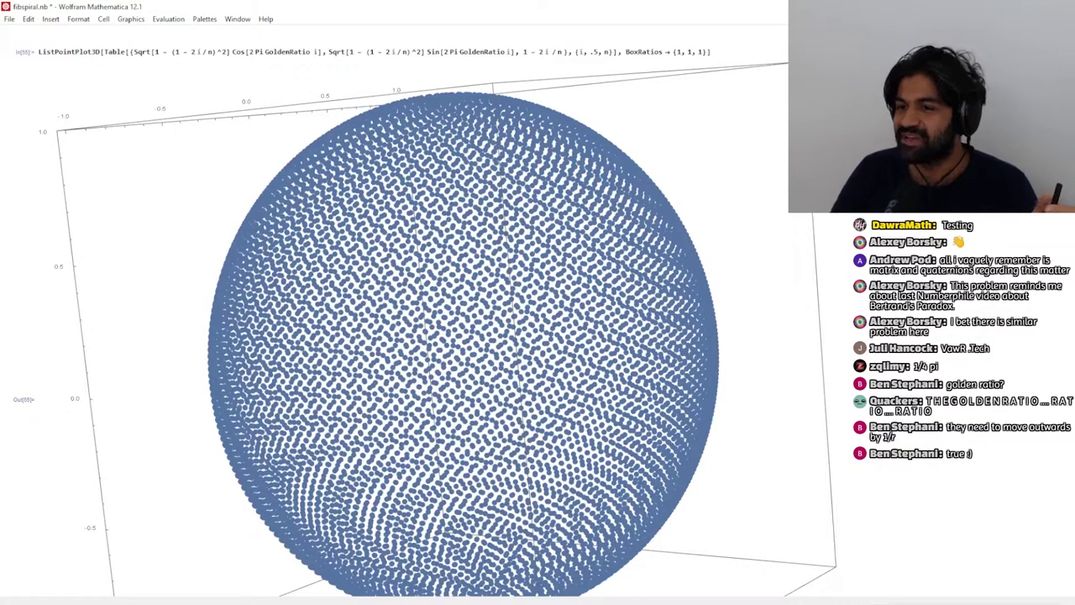
key(alt+Tab)
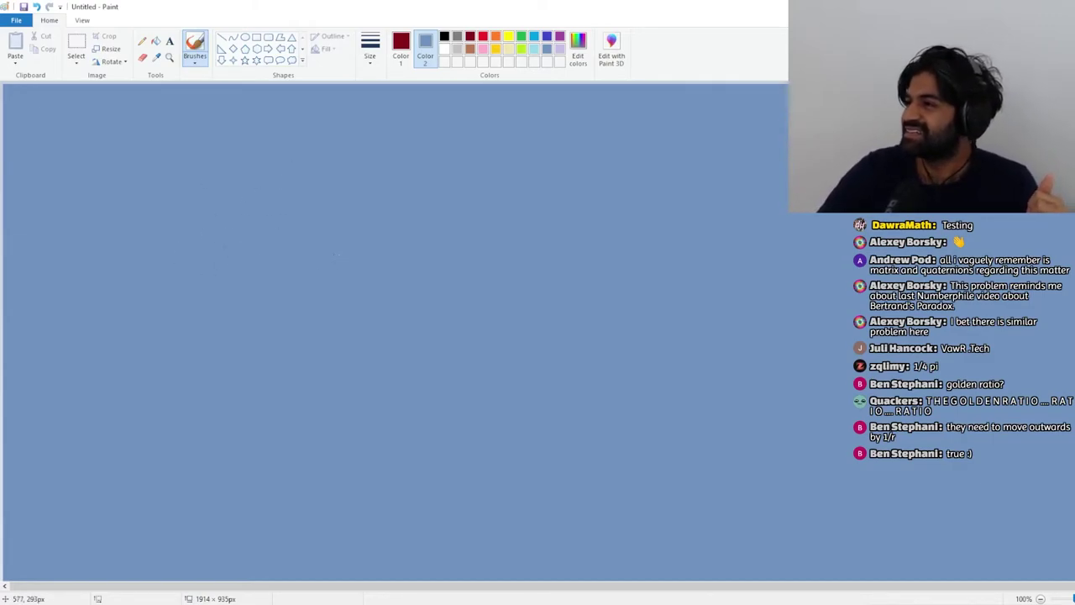
- Handwrite the 'Inverse transform Sample' title at the top of the canvas
drag(179, 153, 182, 178)
drag(171, 153, 202, 151)
mouse_move(175, 177)
mouse_down()
mouse_move(193, 152)
mouse_move(197, 174)
mouse_move(255, 173)
mouse_up()
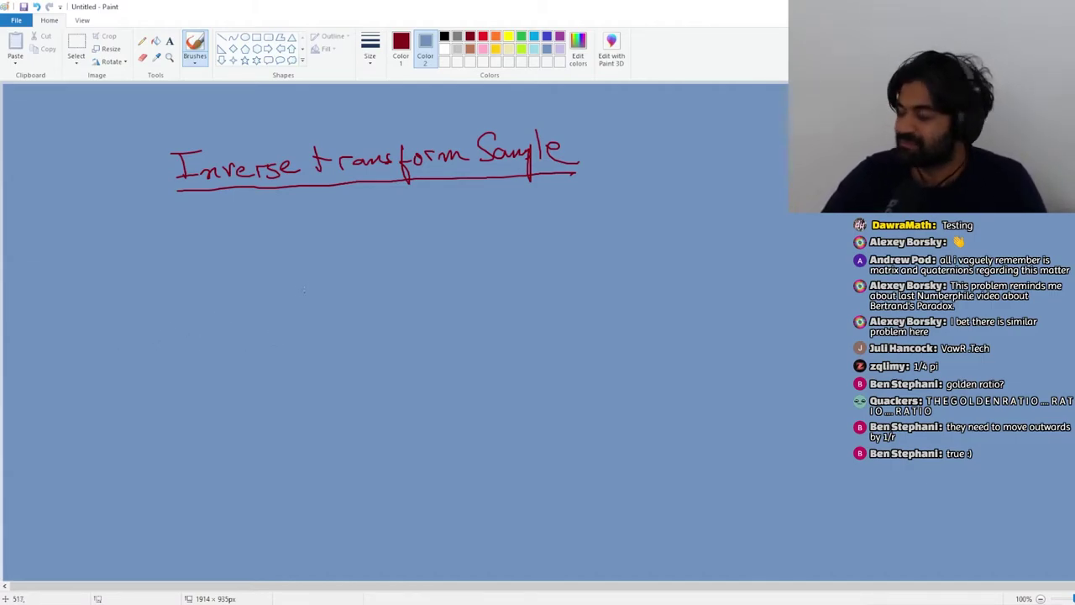
- Sketch a distribution curve below the title with a vertical line and linking arrow
mouse_move(219, 349)
mouse_down()
mouse_move(315, 337)
mouse_move(392, 264)
mouse_move(419, 263)
mouse_move(465, 320)
mouse_move(610, 339)
mouse_up()
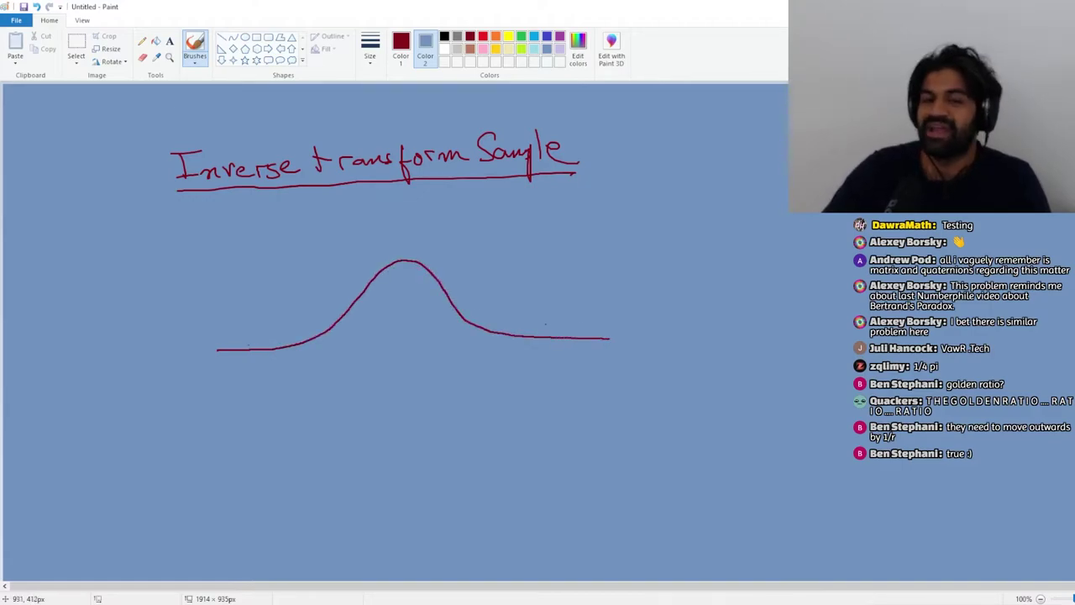
drag(403, 241, 421, 347)
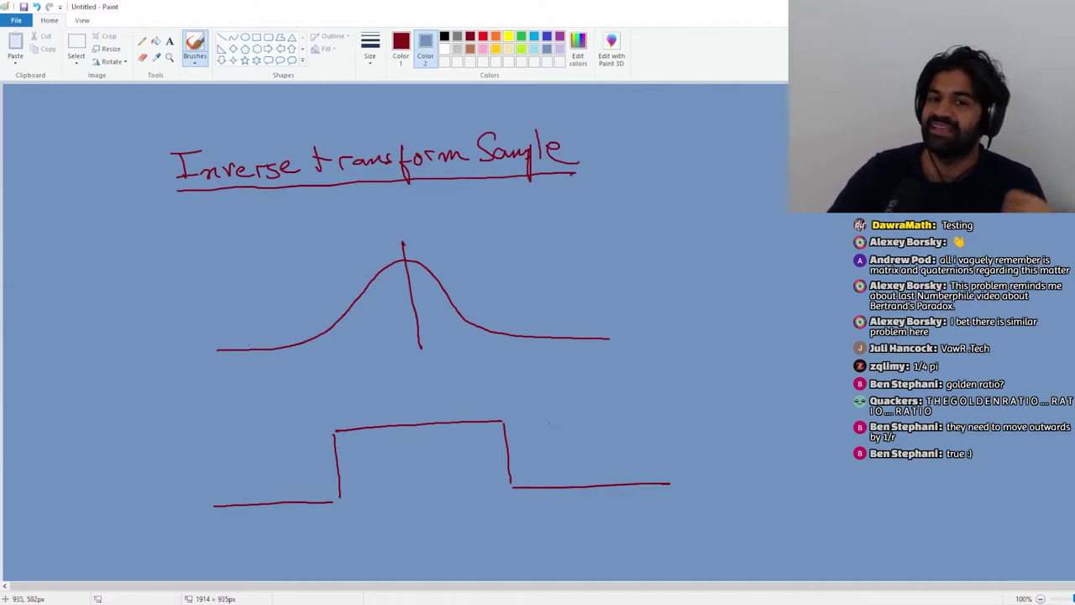
drag(541, 424, 575, 370)
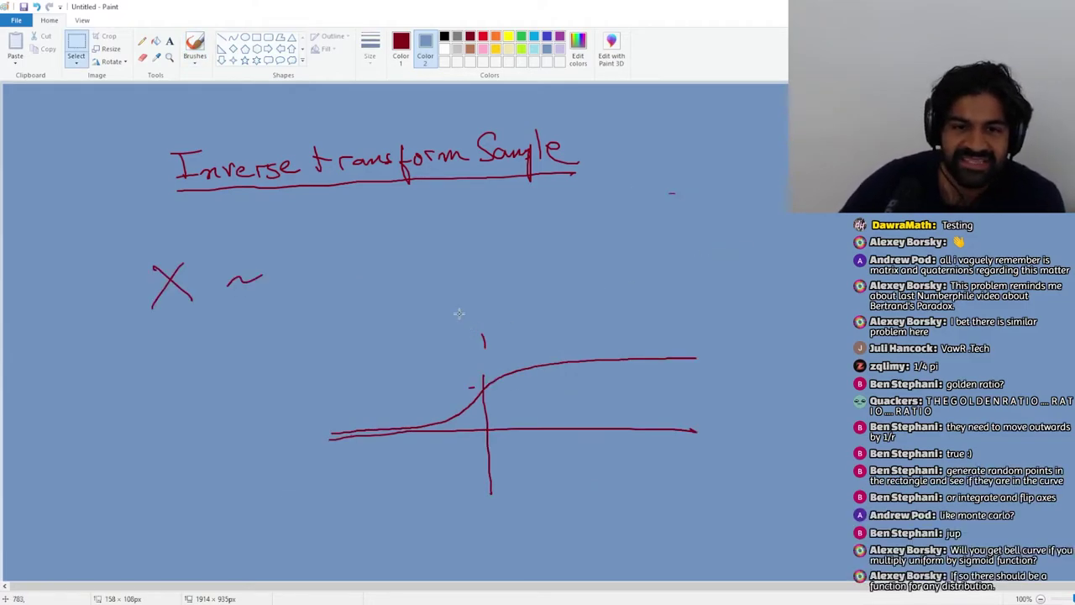
- Delete the stray 1 mark, move the sigmoid graph up-left, and label the curve F_X
drag(448, 318, 507, 357)
key(Delete)
drag(333, 353, 752, 517)
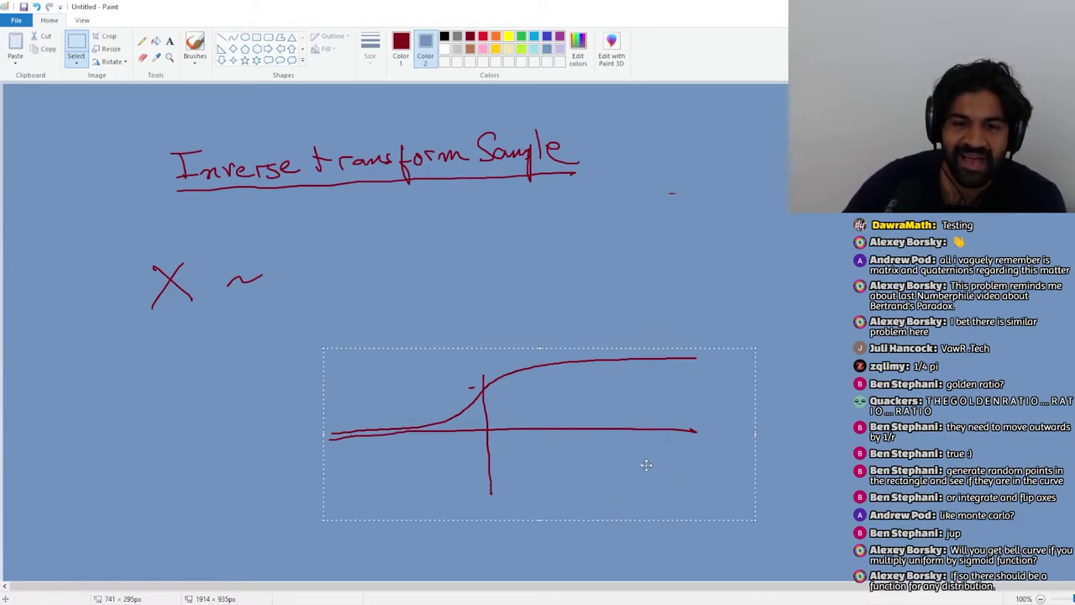
drag(647, 464, 605, 317)
click(195, 46)
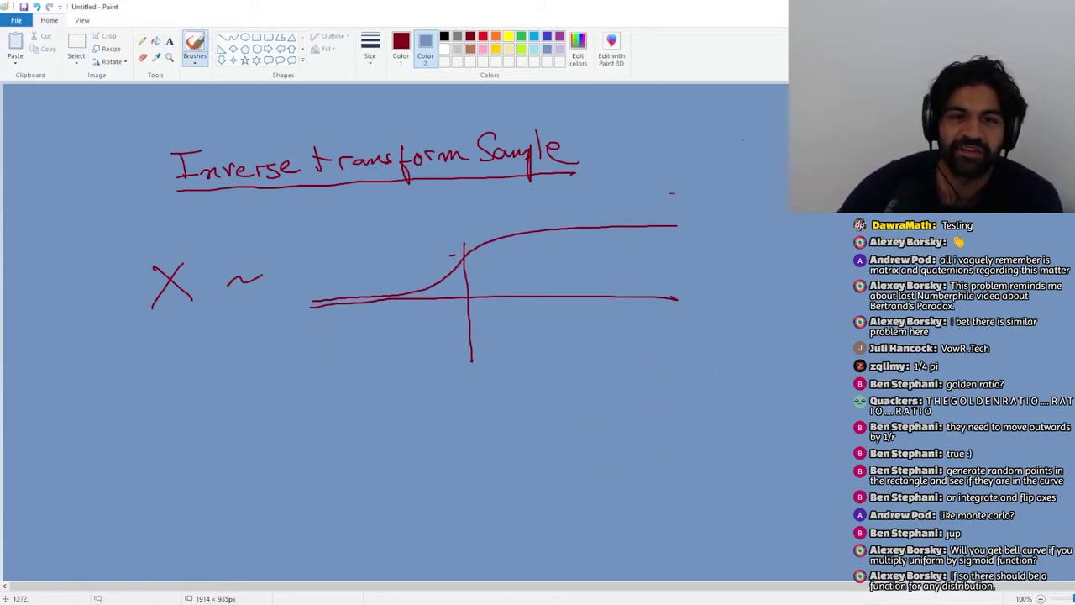
drag(697, 190, 698, 216)
mouse_move(691, 181)
mouse_down()
mouse_move(701, 214)
mouse_move(725, 178)
mouse_move(749, 236)
mouse_up()
drag(744, 214, 720, 242)
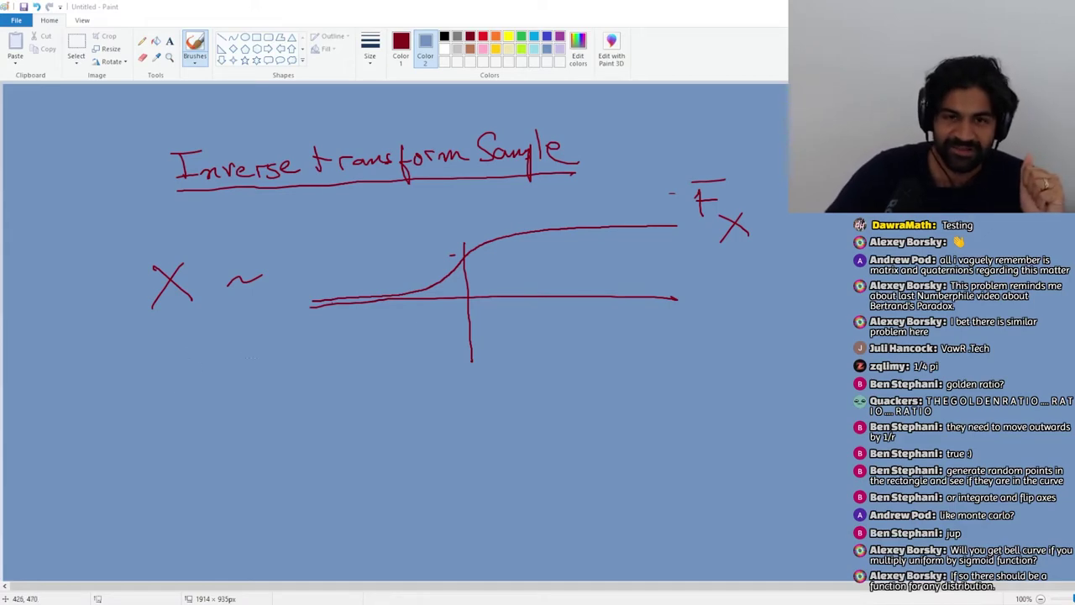
- Write F_X(a) = P(X < a) below the X ~ line
mouse_move(217, 385)
mouse_down()
mouse_move(243, 380)
mouse_move(220, 425)
mouse_move(238, 400)
mouse_move(265, 450)
mouse_up()
drag(263, 422, 238, 460)
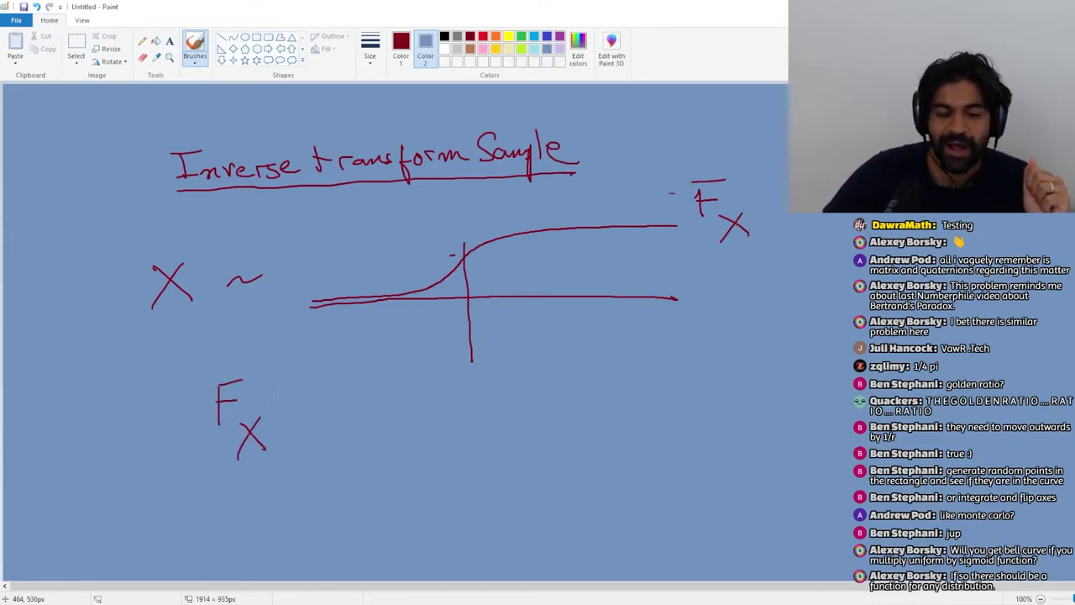
drag(280, 390, 277, 416)
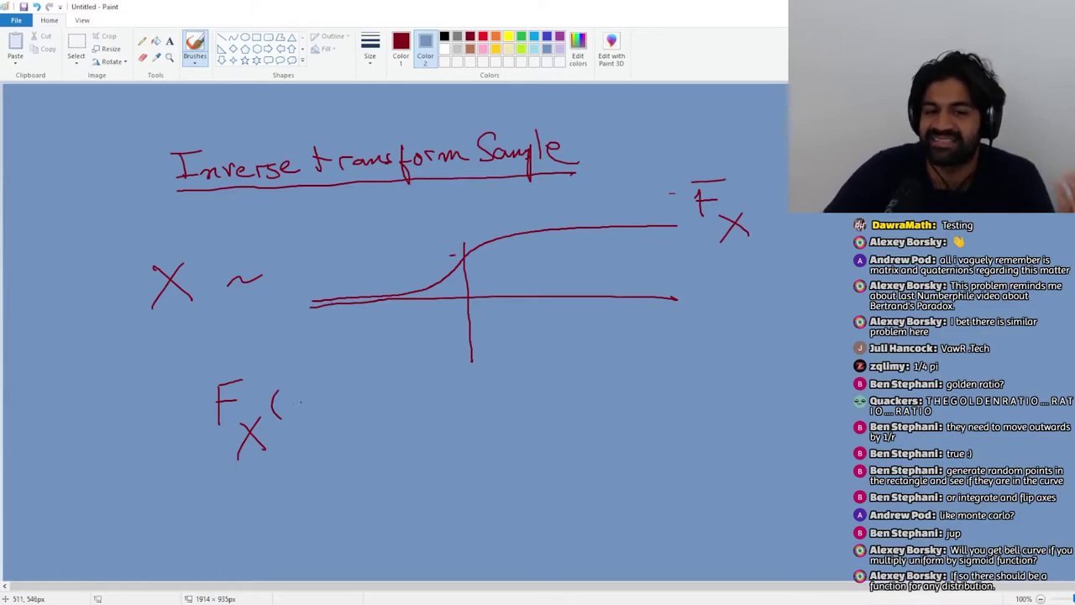
mouse_move(302, 402)
mouse_down()
mouse_move(322, 415)
mouse_move(397, 393)
mouse_move(399, 403)
mouse_up()
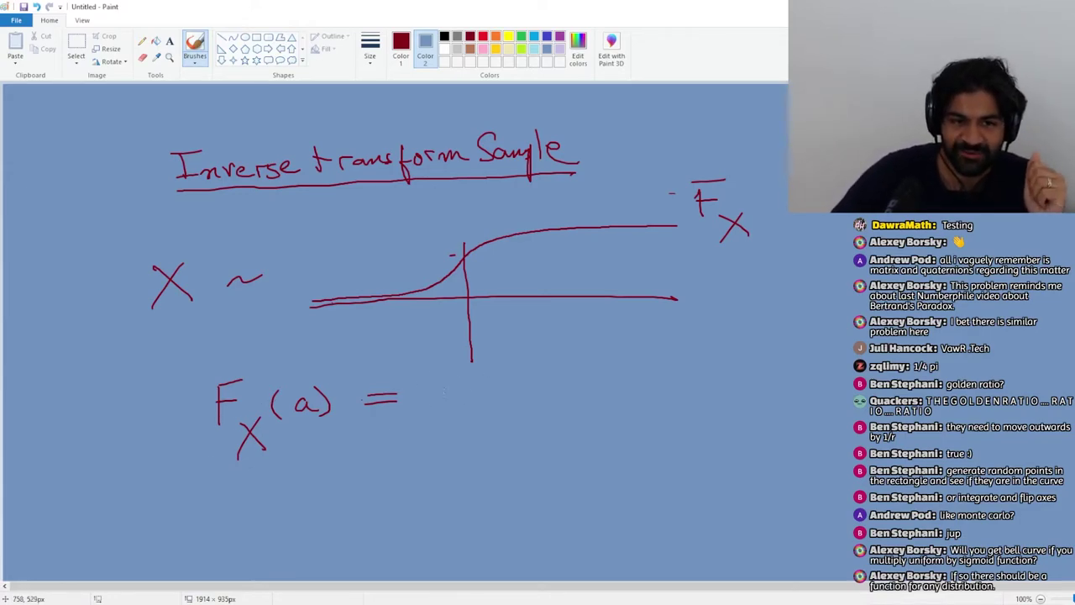
mouse_move(454, 379)
mouse_down()
mouse_move(457, 411)
mouse_move(459, 395)
mouse_up()
mouse_move(502, 371)
mouse_down()
mouse_move(501, 410)
mouse_move(540, 399)
mouse_up()
drag(528, 368, 502, 409)
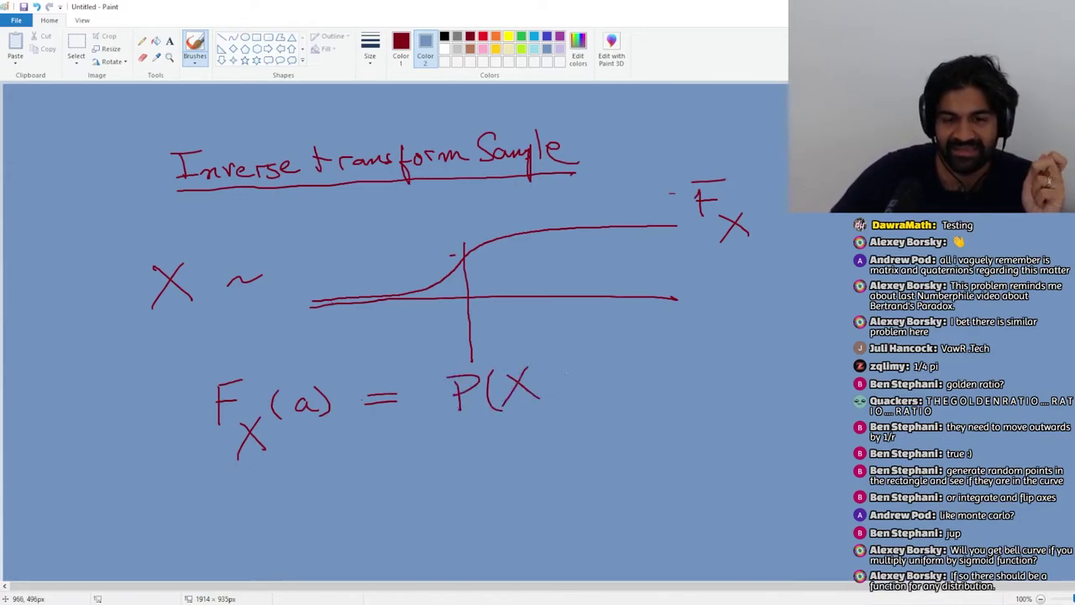
mouse_move(573, 372)
mouse_down()
mouse_move(576, 392)
mouse_move(626, 395)
mouse_up()
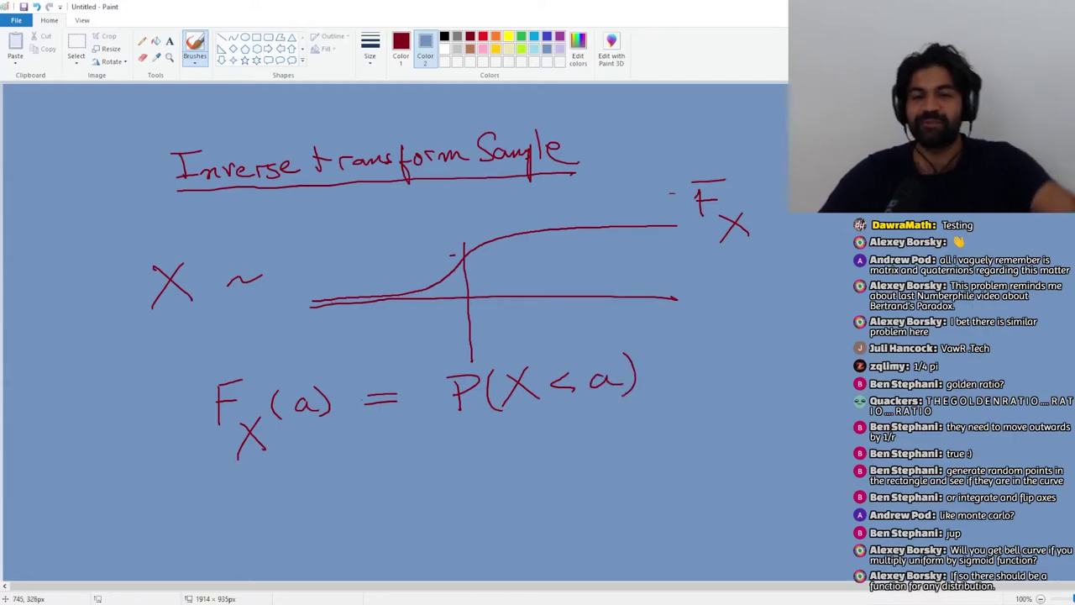
- Mark a tick at 7 and the .9 point above it, then clear the whole canvas
drag(585, 290, 593, 333)
click(581, 227)
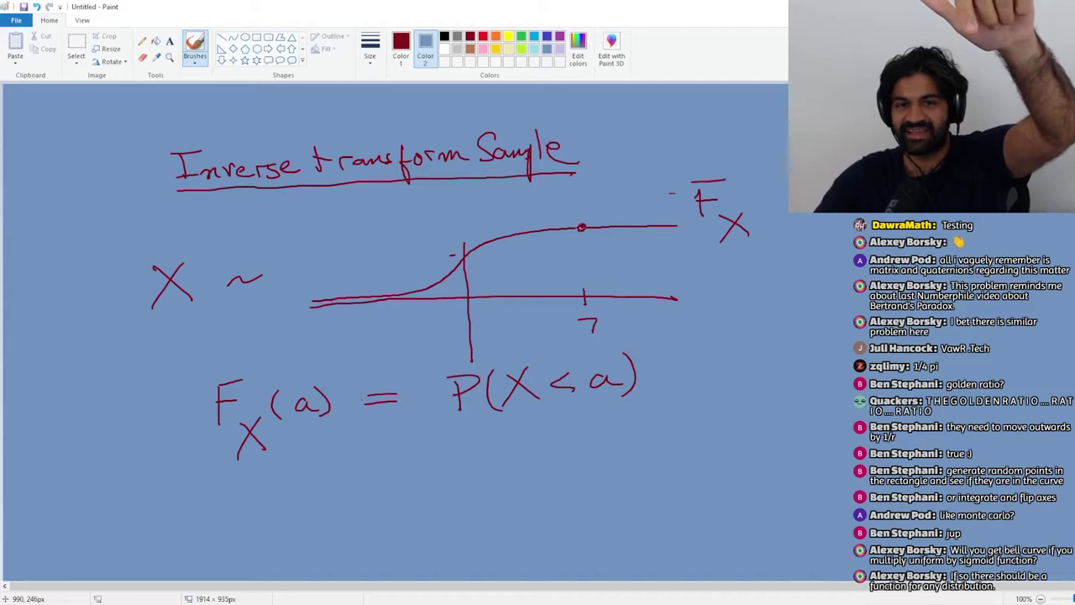
drag(551, 213, 548, 227)
click(531, 220)
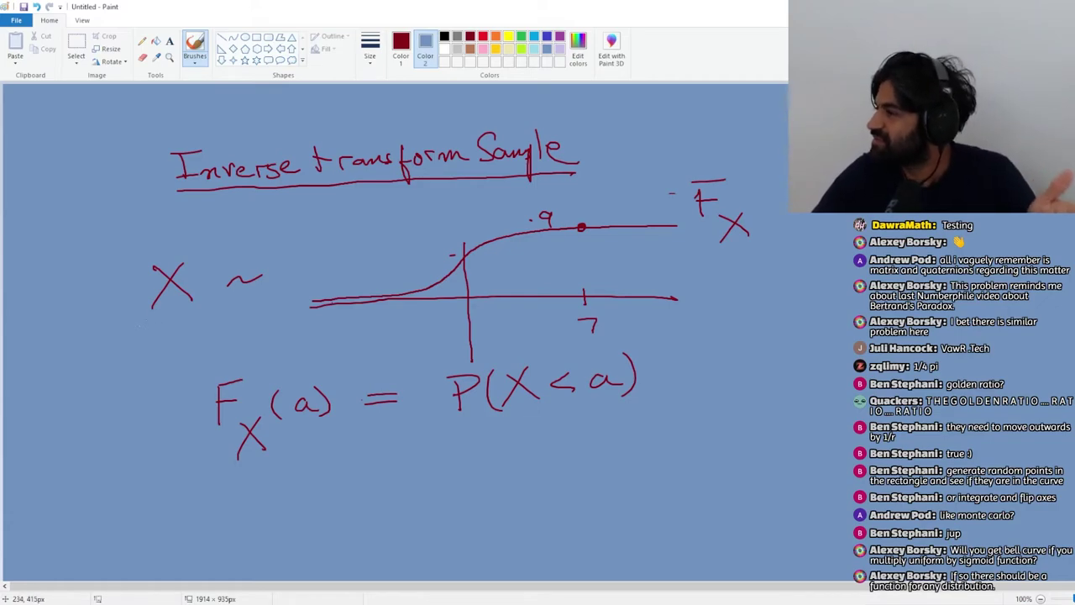
key(ctrl+a)
key(Delete)
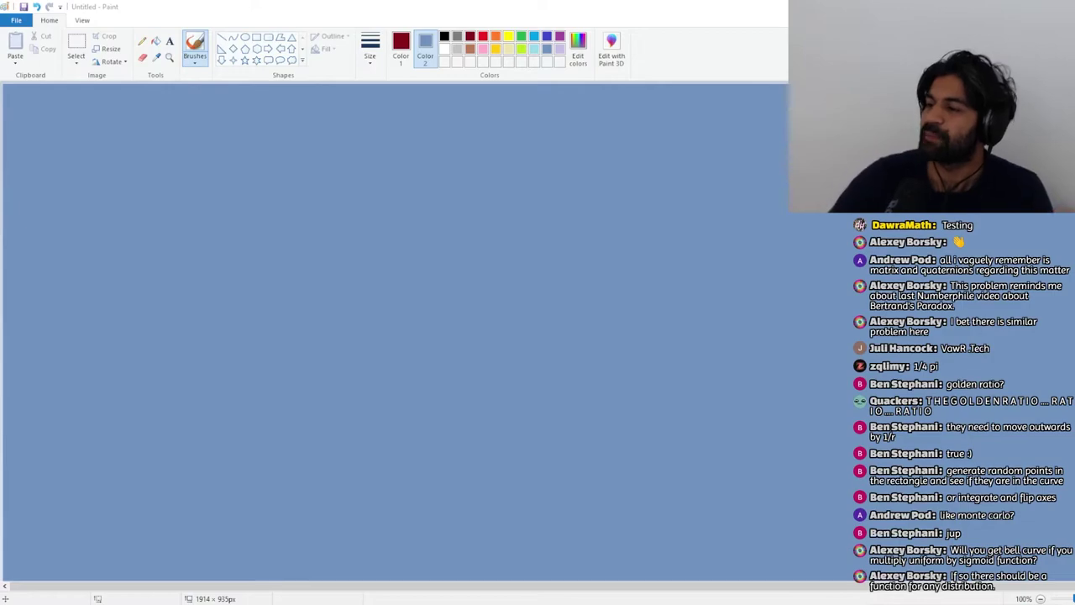
- Handwrite u and X joined by an arrow labelled T
click(201, 53)
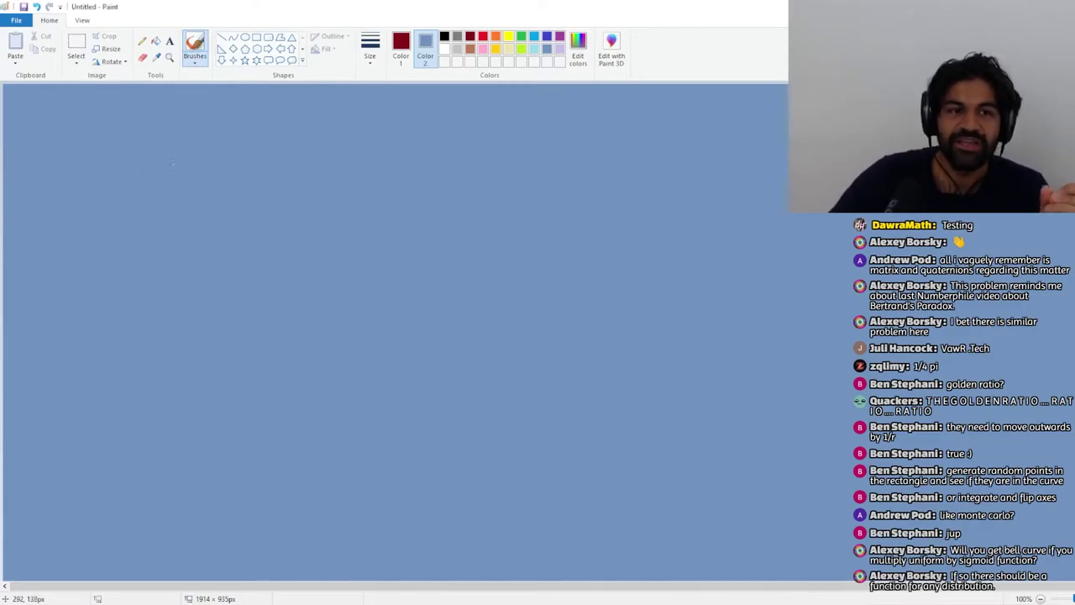
mouse_move(170, 164)
mouse_down()
mouse_move(166, 176)
mouse_move(210, 195)
mouse_up()
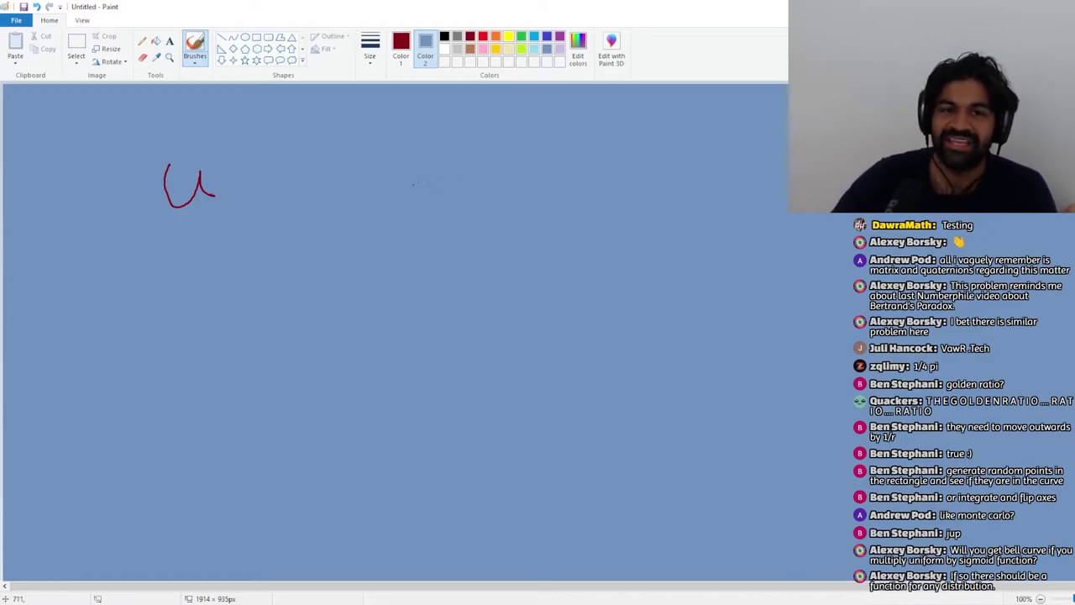
mouse_move(457, 163)
mouse_down()
mouse_move(491, 202)
mouse_move(455, 204)
mouse_up()
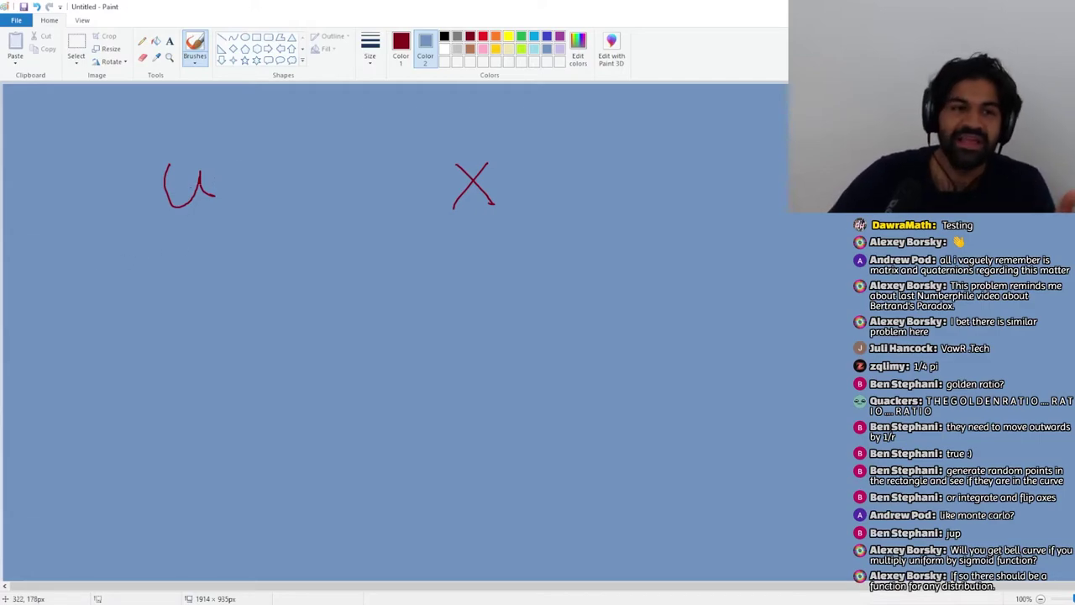
mouse_move(252, 185)
mouse_down()
mouse_move(397, 187)
mouse_move(388, 195)
mouse_up()
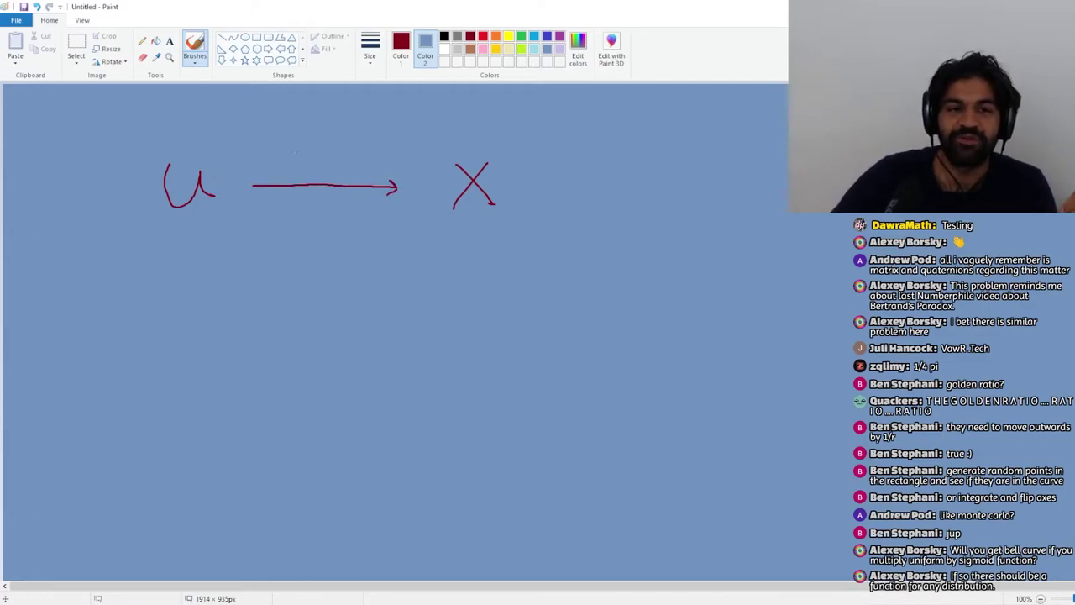
drag(318, 144, 317, 177)
drag(348, 143, 299, 143)
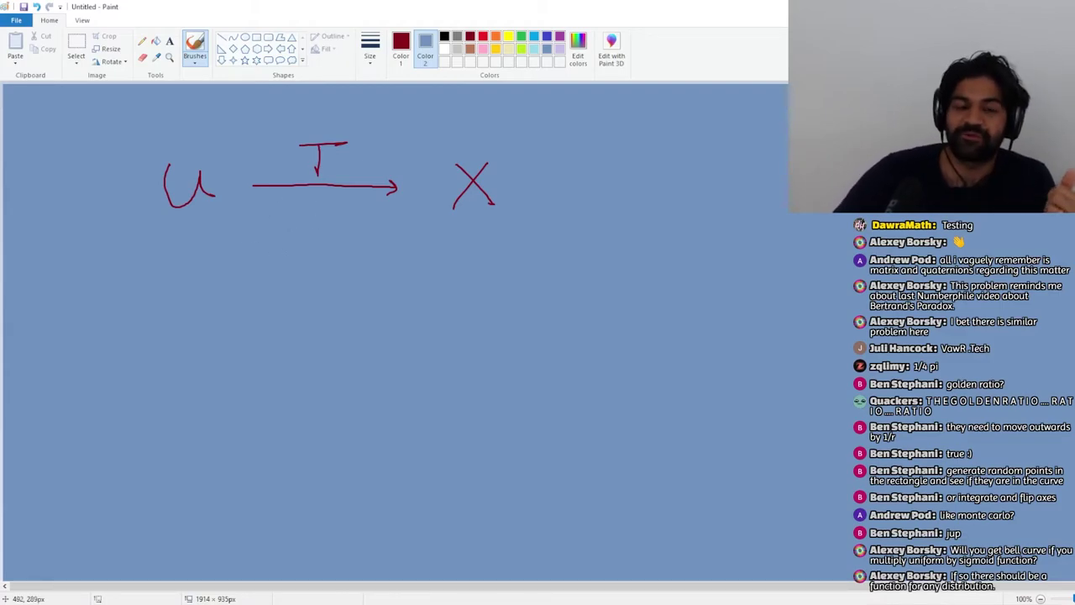
- Write T(u) and X below the arrow
mouse_move(289, 252)
mouse_down()
mouse_move(290, 286)
mouse_move(313, 250)
mouse_up()
mouse_move(326, 250)
mouse_down()
mouse_move(314, 273)
mouse_move(336, 285)
mouse_up()
drag(341, 260, 375, 279)
drag(376, 247, 383, 286)
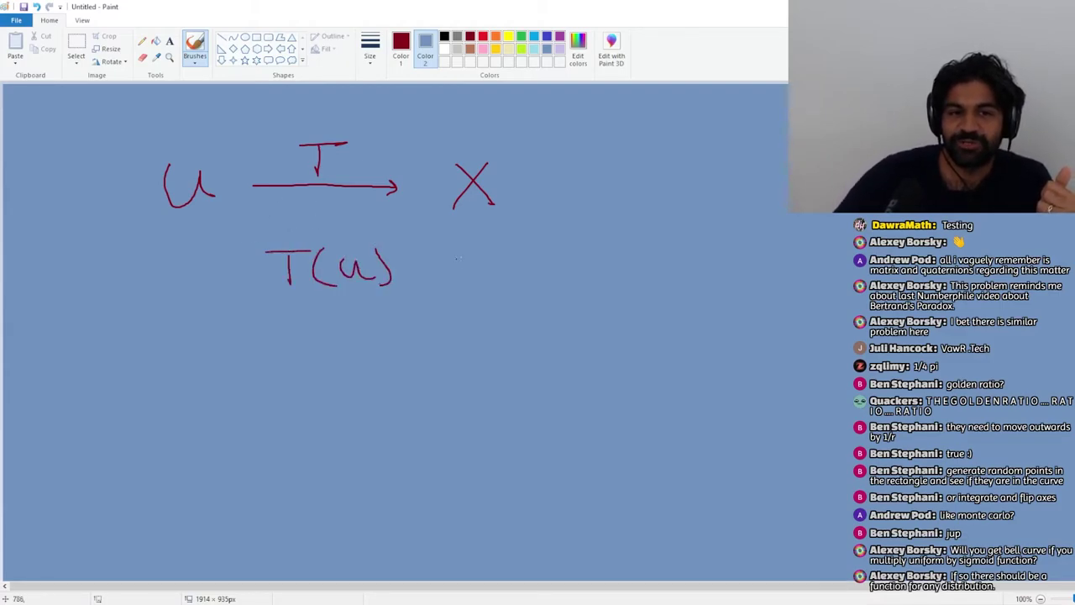
mouse_move(487, 250)
mouse_down()
mouse_move(526, 279)
mouse_move(488, 283)
mouse_up()
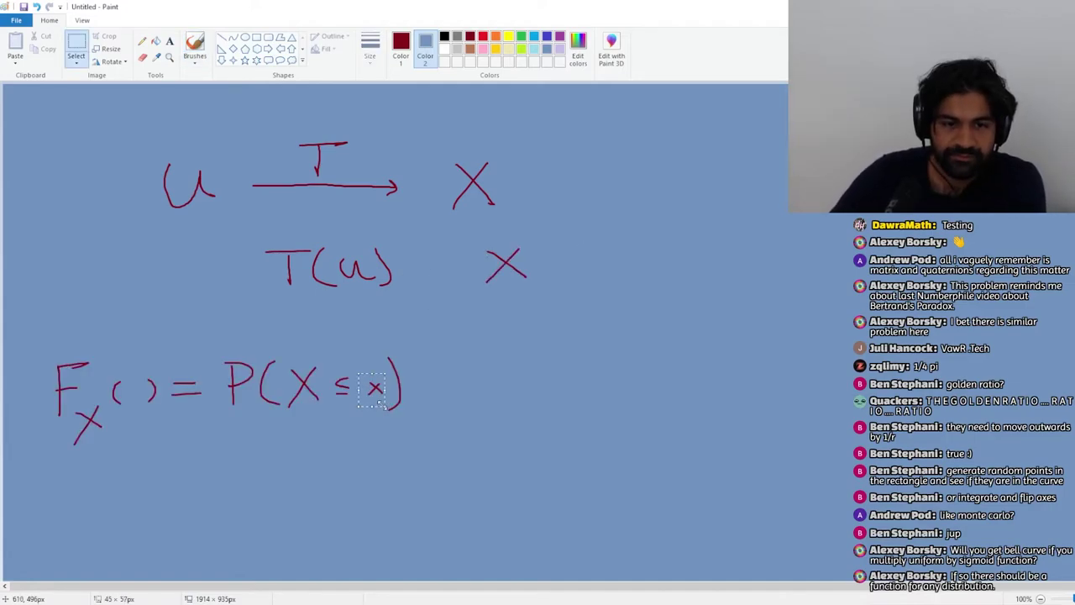
- Write F_X(a) = P(X ≤ a) = P(T(u) ≤ a) below the mapping
drag(373, 387, 388, 405)
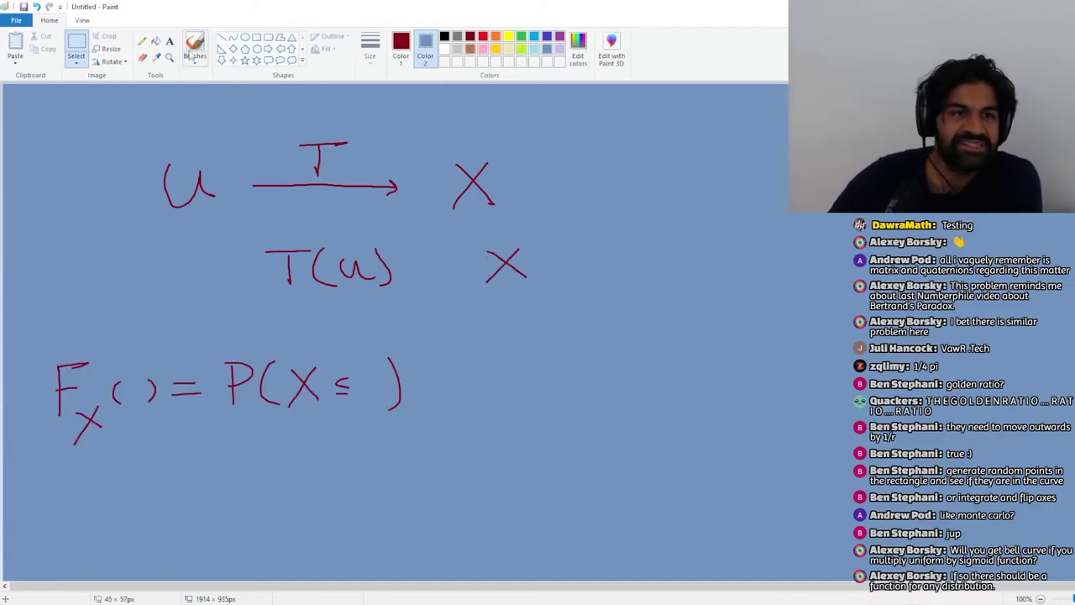
drag(140, 385, 154, 400)
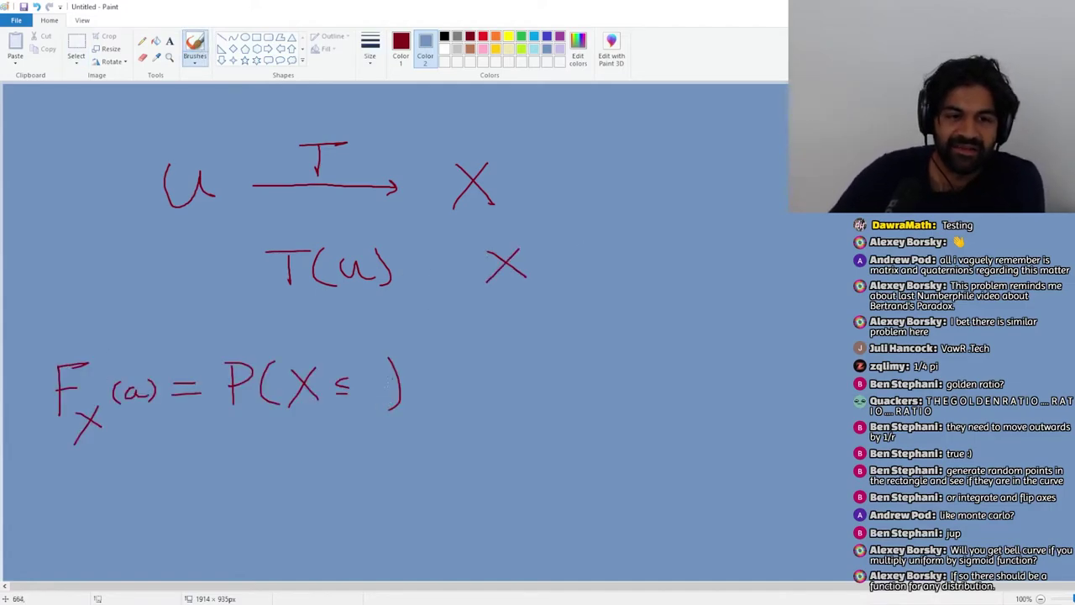
mouse_move(376, 380)
mouse_down()
mouse_move(366, 391)
mouse_move(388, 398)
mouse_up()
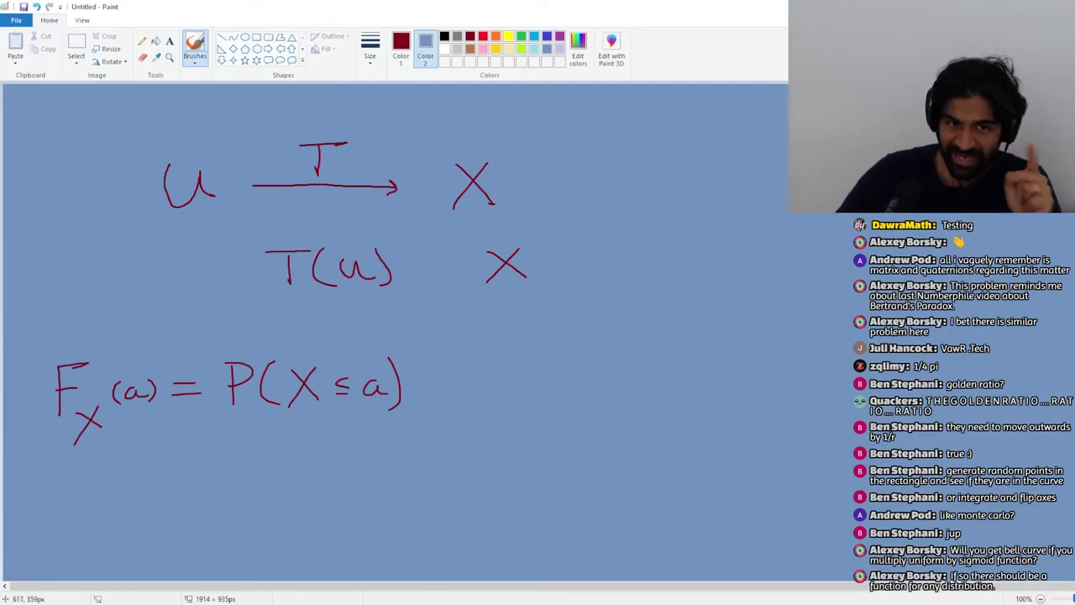
drag(423, 385, 442, 383)
mouse_move(426, 395)
mouse_down()
mouse_move(487, 397)
mouse_move(498, 377)
mouse_move(532, 400)
mouse_up()
mouse_move(561, 362)
mouse_down()
mouse_move(564, 397)
mouse_move(585, 361)
mouse_up()
drag(597, 359, 595, 399)
mouse_move(607, 373)
mouse_down()
mouse_move(620, 393)
mouse_move(631, 376)
mouse_up()
mouse_move(632, 360)
mouse_down()
mouse_move(649, 397)
mouse_move(724, 388)
mouse_up()
drag(727, 359, 731, 402)
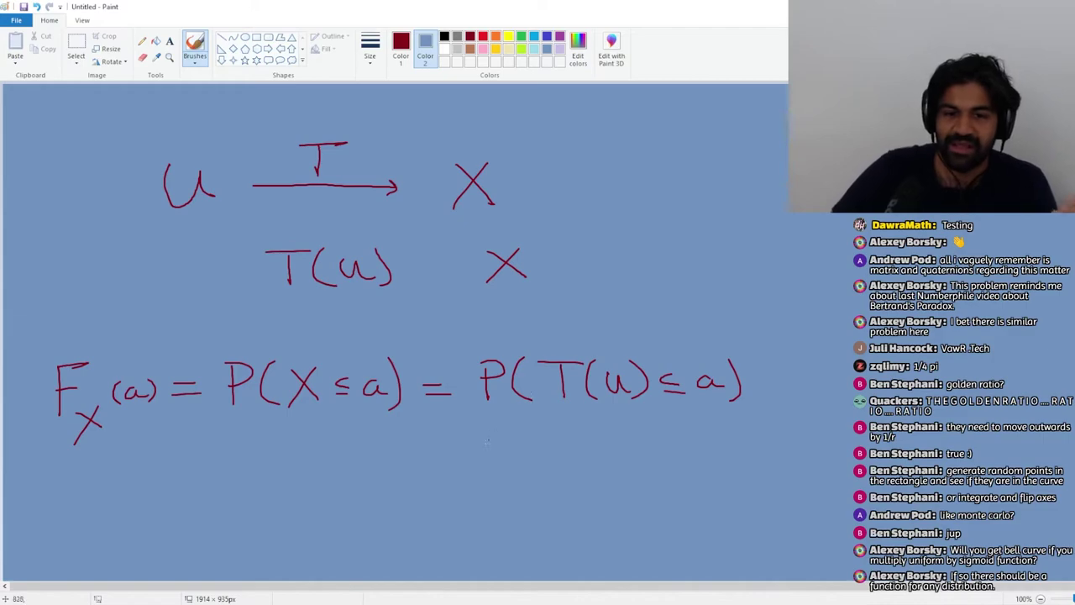
- Add a second line = P(u ≤ T⁻¹(a))
drag(433, 459, 459, 459)
drag(437, 471, 450, 470)
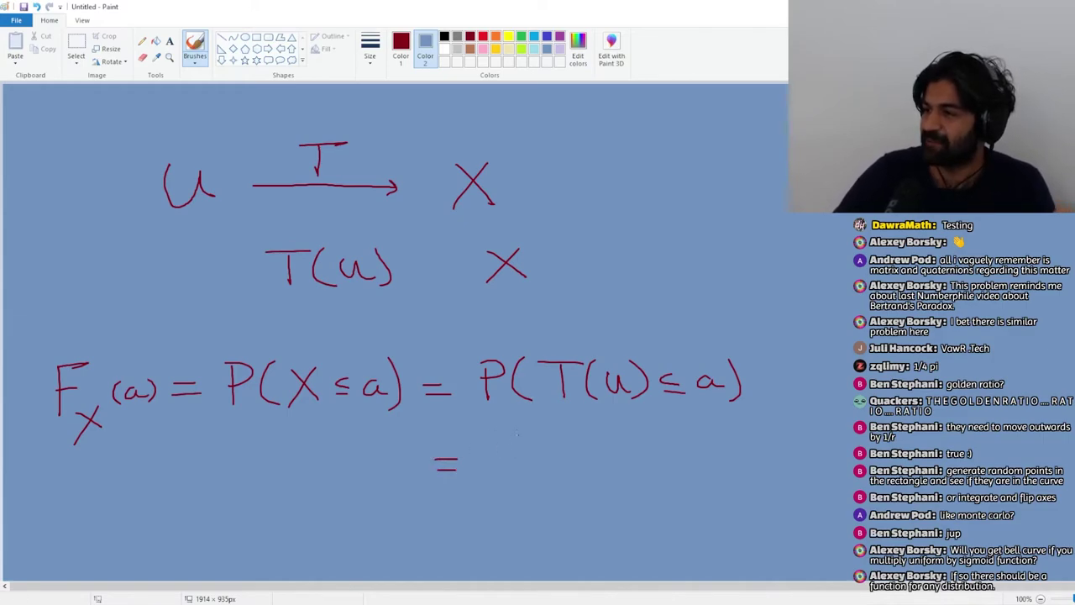
mouse_move(503, 434)
mouse_down()
mouse_move(500, 479)
mouse_move(503, 457)
mouse_up()
drag(554, 434, 561, 487)
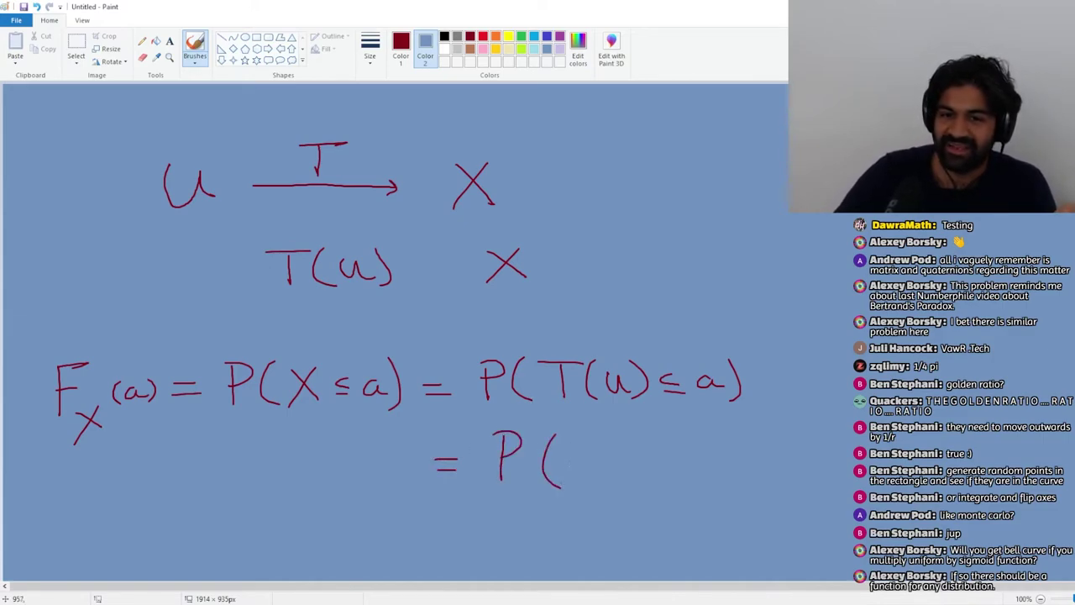
mouse_move(593, 450)
mouse_down()
mouse_move(617, 451)
mouse_move(623, 474)
mouse_move(665, 463)
mouse_up()
mouse_move(649, 470)
mouse_down()
mouse_move(697, 477)
mouse_move(730, 438)
mouse_up()
mouse_move(736, 429)
mouse_down()
mouse_move(750, 470)
mouse_move(793, 476)
mouse_up()
mouse_move(802, 430)
mouse_down()
mouse_move(816, 462)
mouse_move(800, 484)
mouse_up()
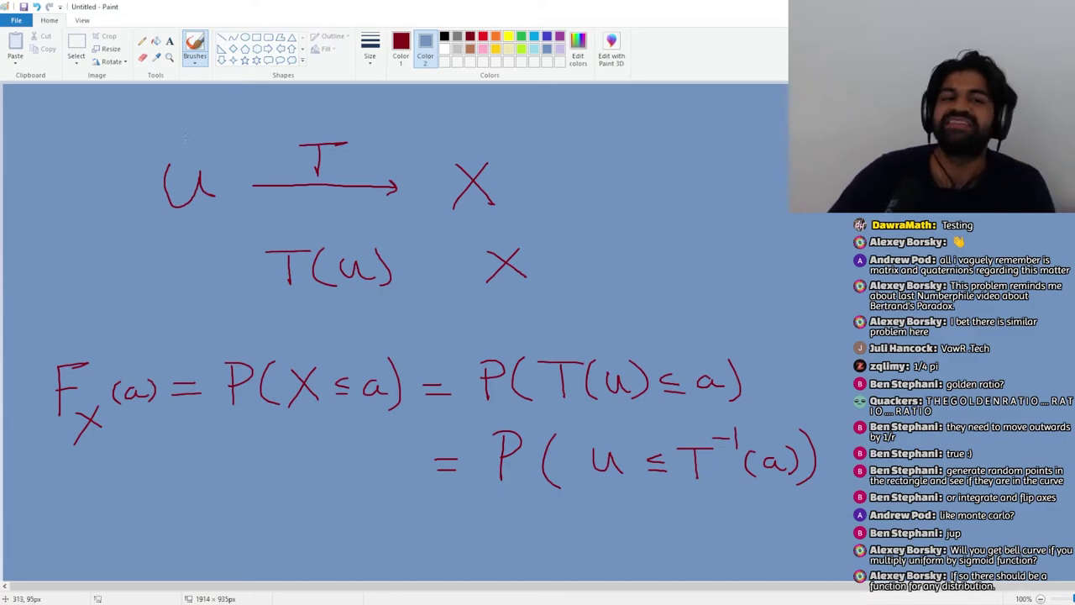
- Draw a small arrow up from u to the interval [0, 1]
drag(182, 162, 198, 146)
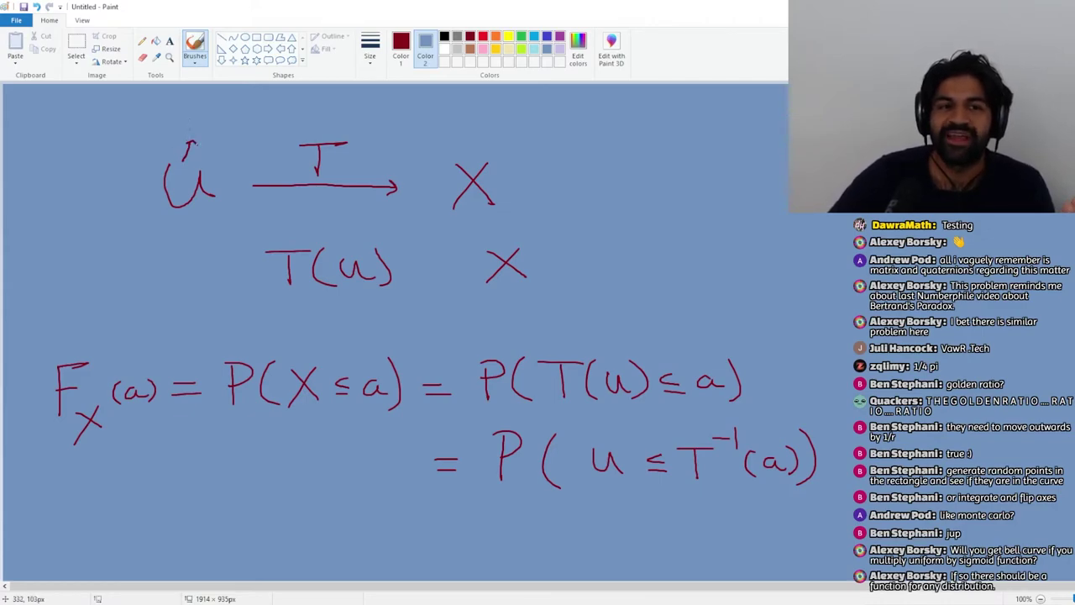
mouse_move(151, 109)
mouse_down()
mouse_move(152, 125)
mouse_move(162, 115)
mouse_move(174, 132)
mouse_move(203, 122)
mouse_up()
mouse_move(206, 105)
mouse_down()
mouse_move(218, 117)
mouse_move(206, 127)
mouse_up()
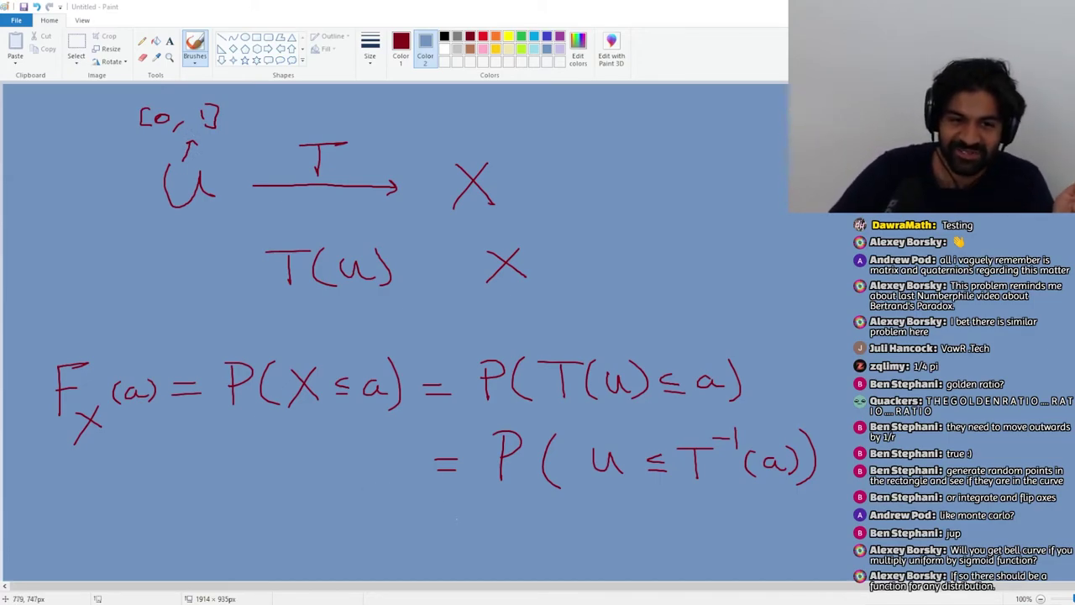
- Write the simplified result = T⁻¹(a)
mouse_move(448, 533)
mouse_down()
mouse_move(473, 531)
mouse_move(467, 521)
mouse_move(523, 548)
mouse_up()
mouse_move(501, 519)
mouse_down()
mouse_move(525, 546)
mouse_move(564, 506)
mouse_up()
mouse_move(568, 500)
mouse_down()
mouse_move(582, 544)
mouse_move(619, 541)
mouse_up()
drag(621, 511, 624, 546)
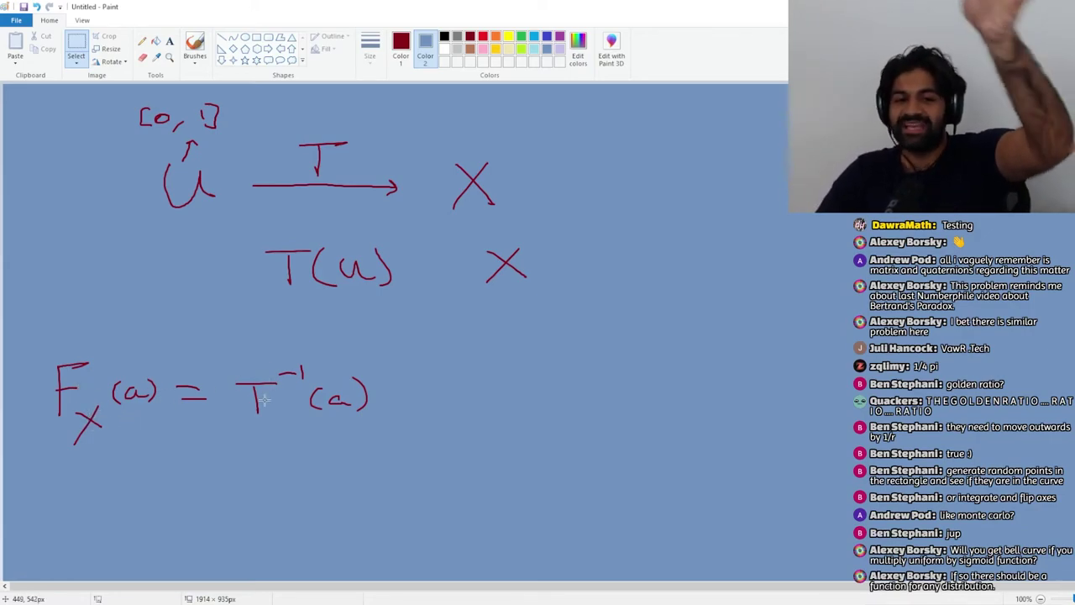
- Handwrite T = F_X⁻¹ under the CDF equation, then underline U and the upper X
click(194, 46)
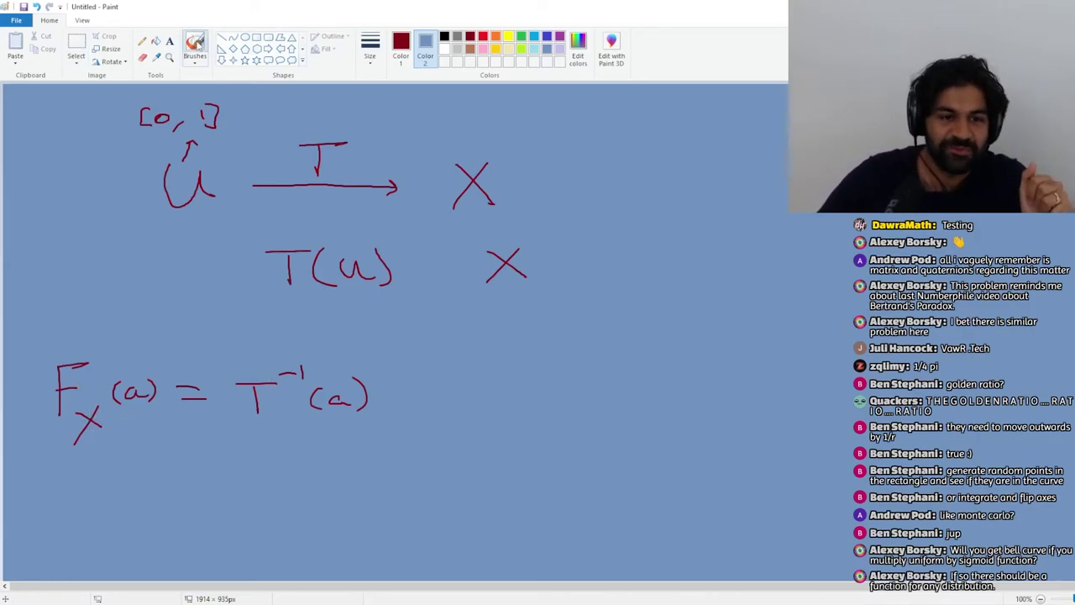
drag(278, 478, 278, 515)
mouse_move(300, 473)
mouse_down()
mouse_move(259, 475)
mouse_move(317, 472)
mouse_up()
mouse_move(321, 498)
mouse_down()
mouse_move(358, 495)
mouse_move(364, 504)
mouse_up()
mouse_move(411, 475)
mouse_down()
mouse_move(410, 511)
mouse_move(436, 471)
mouse_up()
mouse_move(402, 496)
mouse_down()
mouse_move(435, 473)
mouse_move(467, 532)
mouse_up()
drag(463, 508, 436, 540)
drag(440, 458, 457, 458)
drag(465, 455, 472, 467)
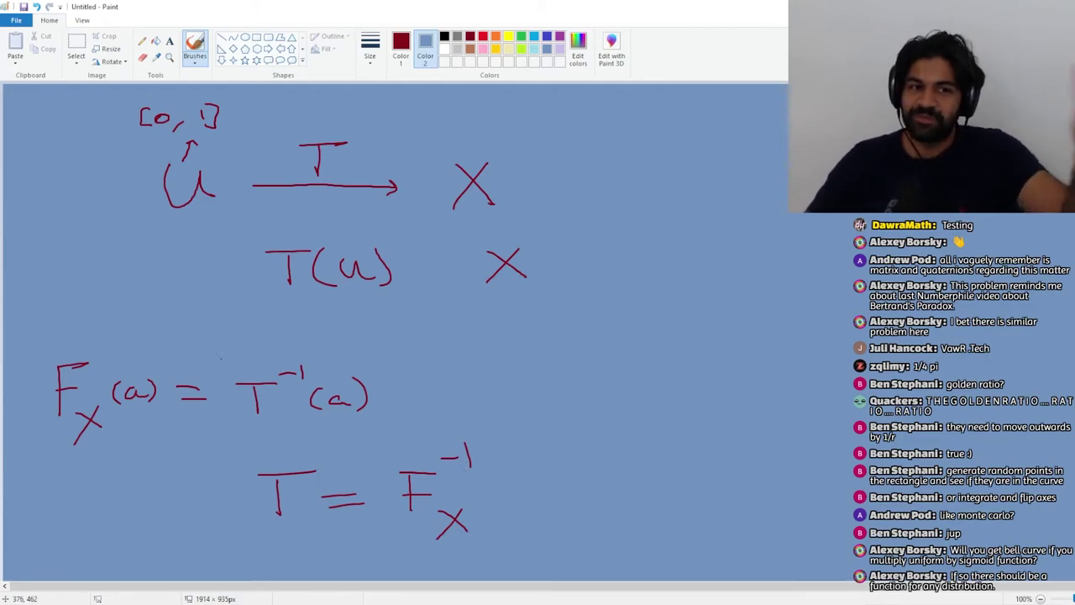
drag(148, 220, 208, 220)
drag(448, 222, 508, 222)
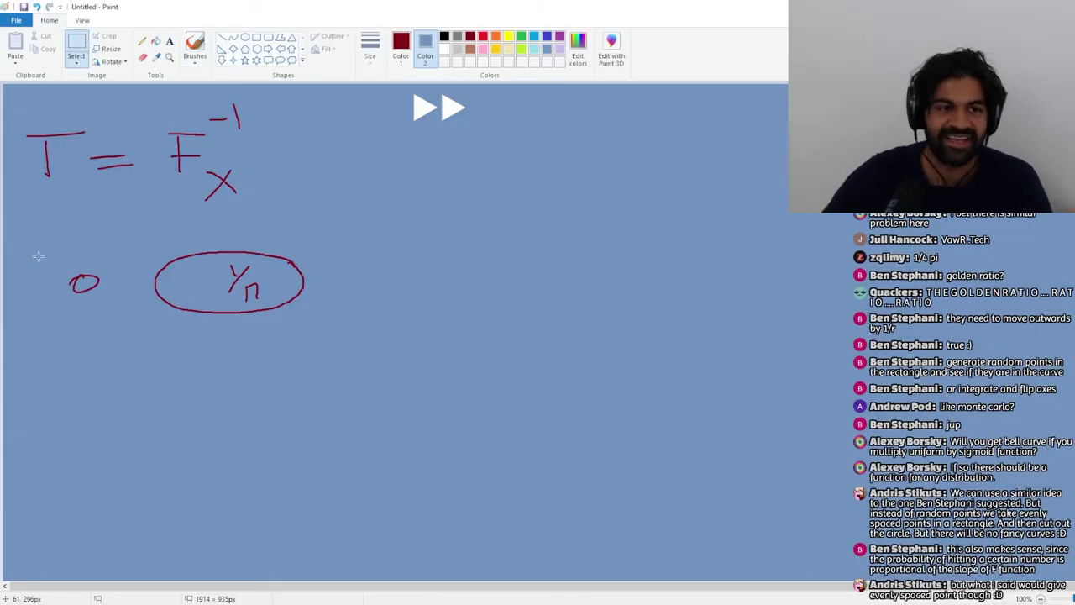
- Sketch the disk, write dxdy → r dr dθ, density 1/π → r/π, and its integrals
drag(48, 333, 145, 335)
drag(299, 447, 458, 378)
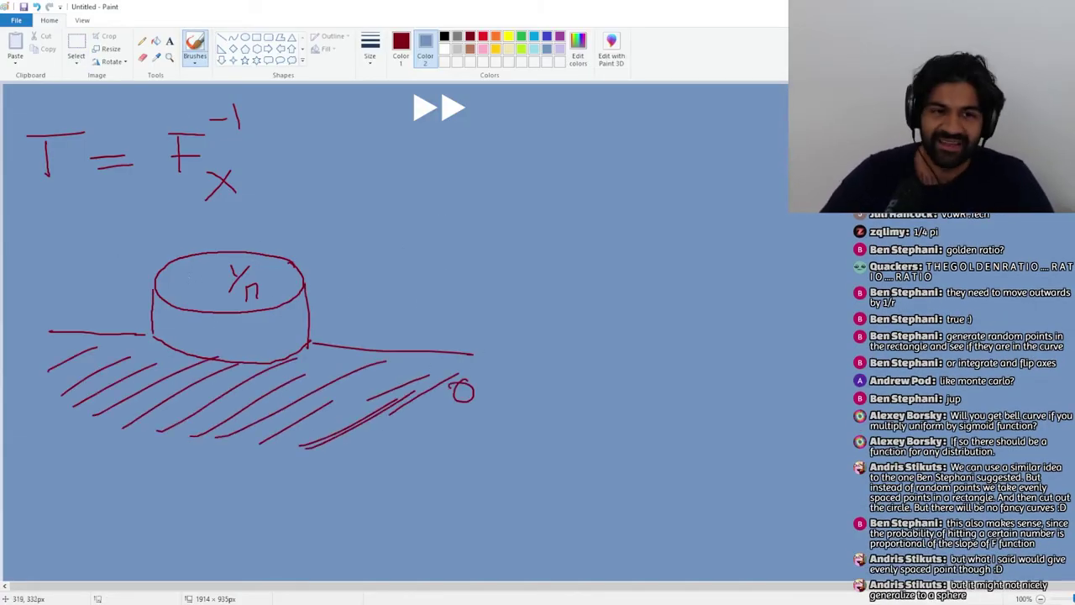
drag(436, 288, 508, 286)
drag(400, 244, 588, 281)
drag(403, 189, 727, 181)
drag(655, 336, 756, 496)
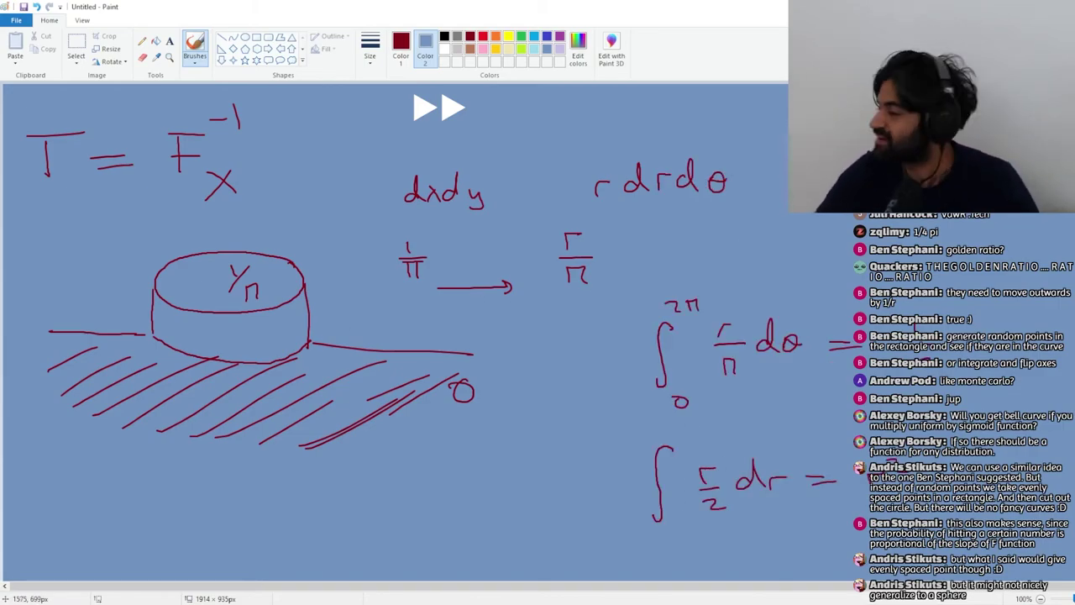
- Move the integral block left and delete the stray π at the bottom
drag(622, 303, 841, 537)
drag(714, 420, 445, 420)
click(85, 39)
drag(534, 542, 597, 588)
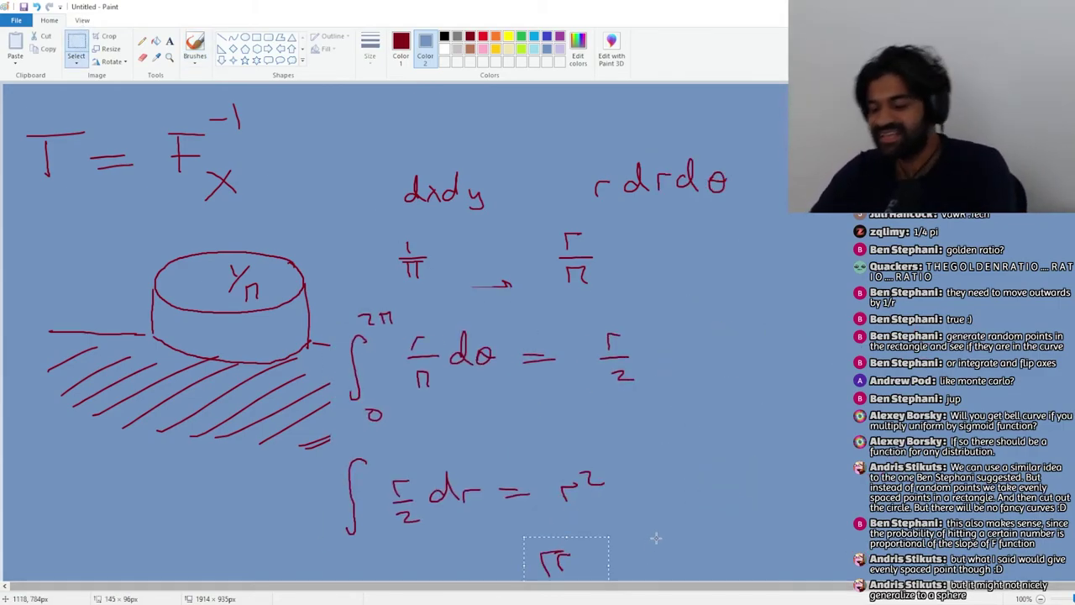
key(Delete)
- Draw an arrow pointing at r² and write √r beside the r/2 result
click(195, 49)
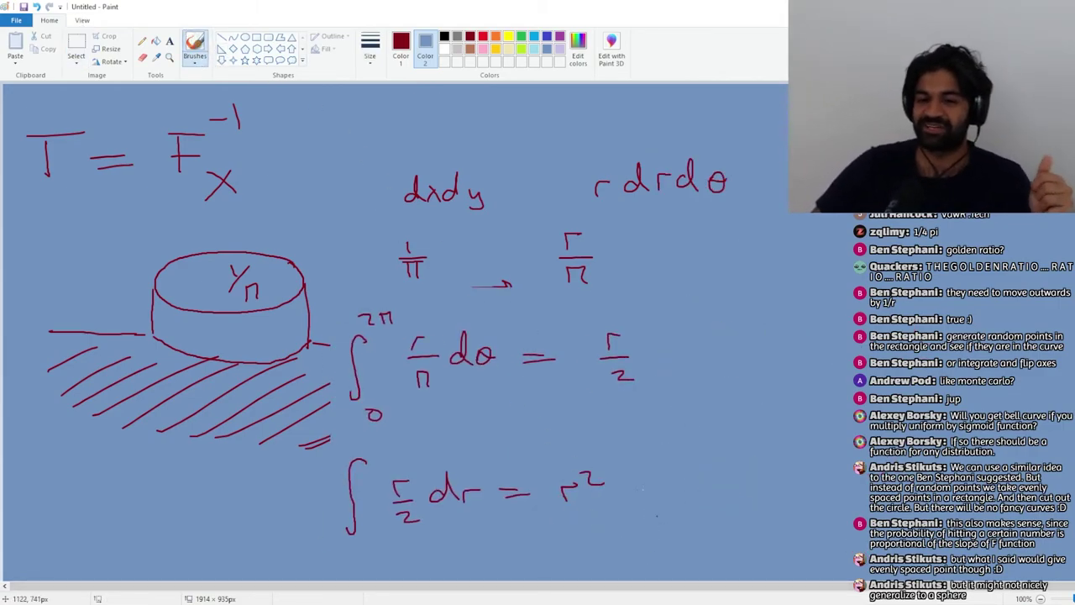
drag(663, 477, 625, 491)
drag(634, 481, 645, 491)
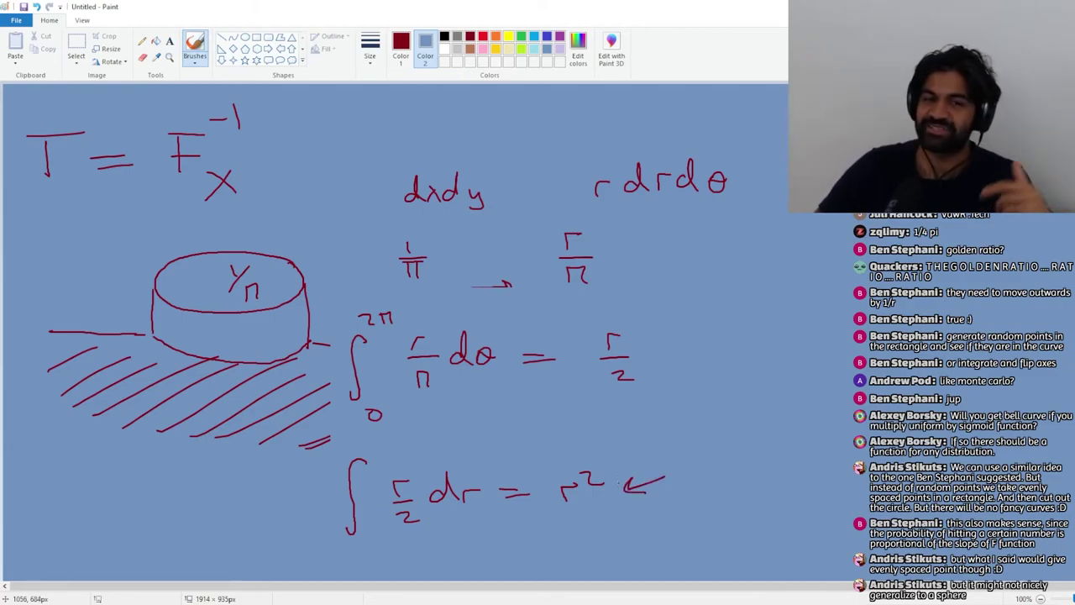
mouse_move(671, 433)
mouse_down()
mouse_move(687, 407)
mouse_move(700, 410)
mouse_move(670, 434)
mouse_up()
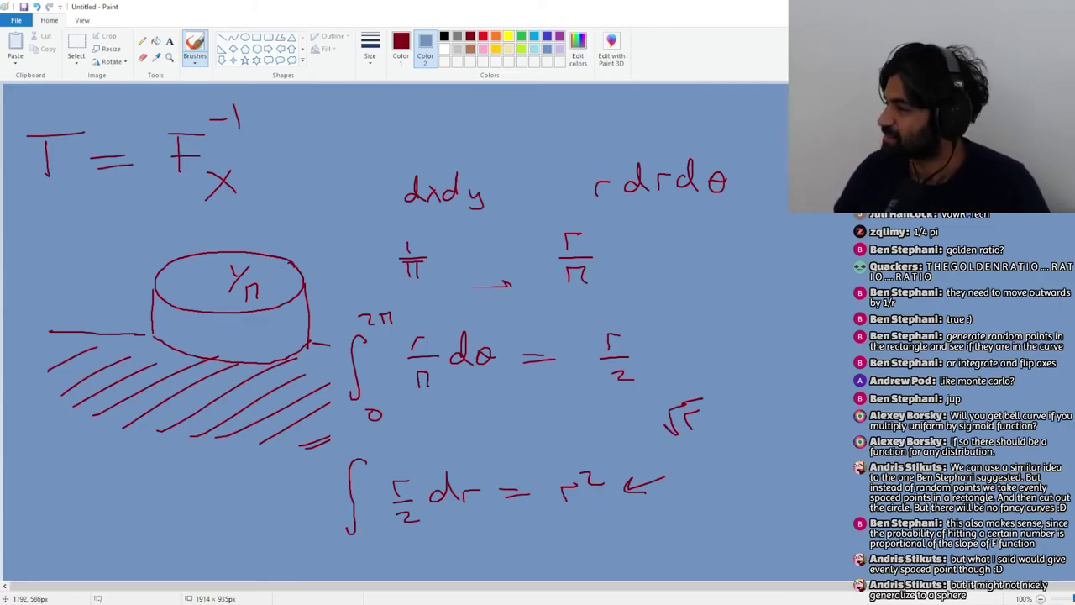
key(alt+Tab)
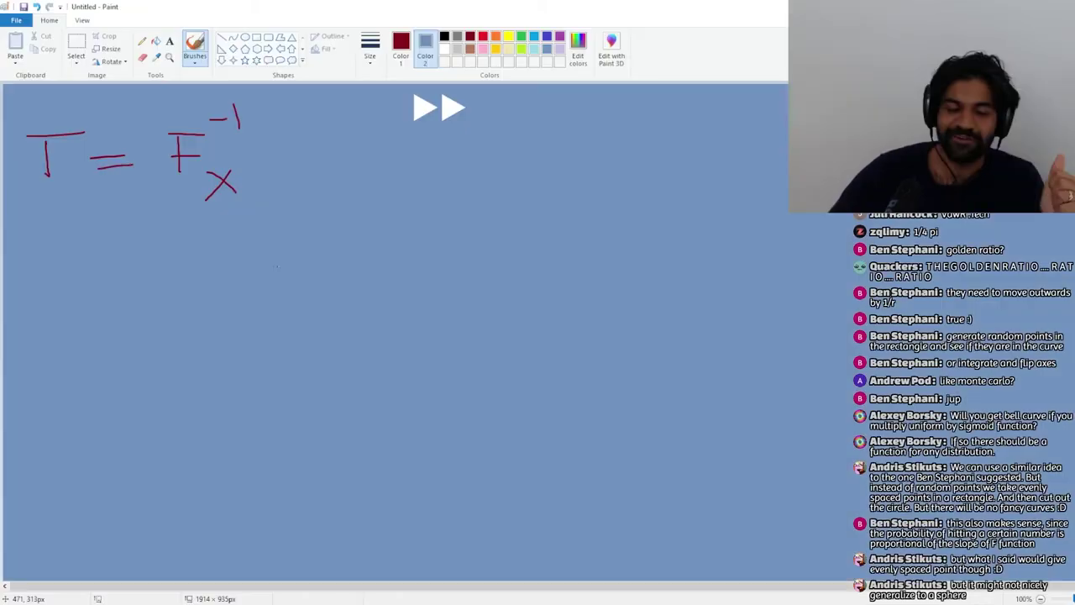
- Write the sphere's volume element, density sin(φ)/4π and its integral to (1 − cos(x))/2
drag(496, 269, 588, 290)
drag(487, 201, 735, 206)
mouse_move(357, 382)
mouse_down()
mouse_move(714, 405)
mouse_move(744, 491)
mouse_move(723, 484)
mouse_up()
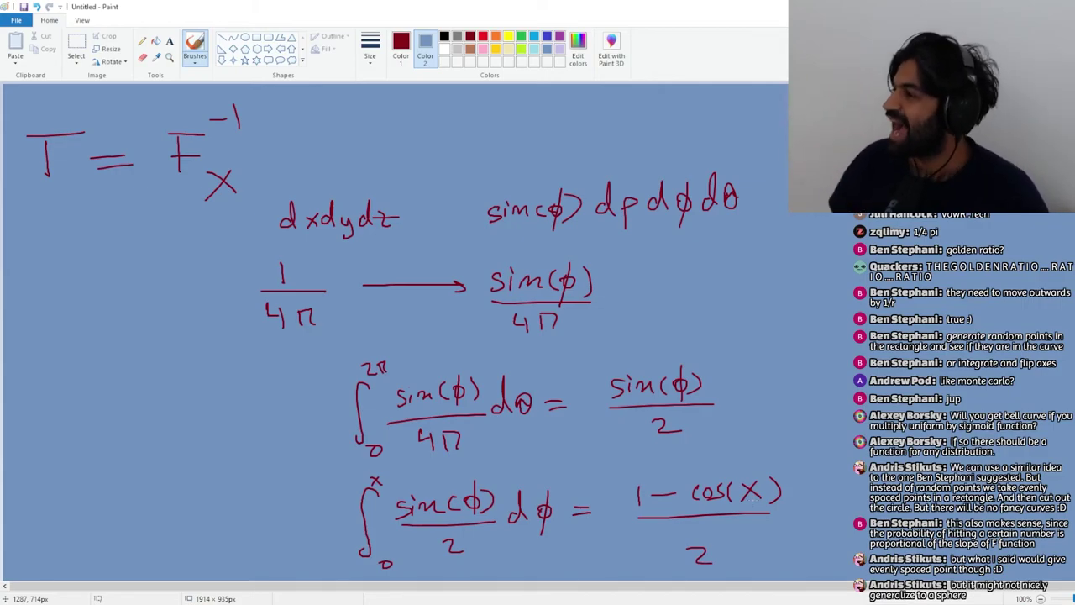
- Delete the middle equations and bottom integral, then move (1−cos(x))/2 left
click(76, 47)
drag(252, 168, 782, 463)
key(Delete)
mouse_move(320, 453)
mouse_down()
mouse_move(542, 590)
mouse_move(608, 594)
mouse_up()
key(Delete)
mouse_move(613, 454)
mouse_down()
mouse_move(802, 576)
mouse_move(618, 498)
mouse_move(293, 399)
mouse_up()
- Write arccos(1−2y) with an arrow to φ, plus the sphere point's θ, φ coordinates
click(195, 46)
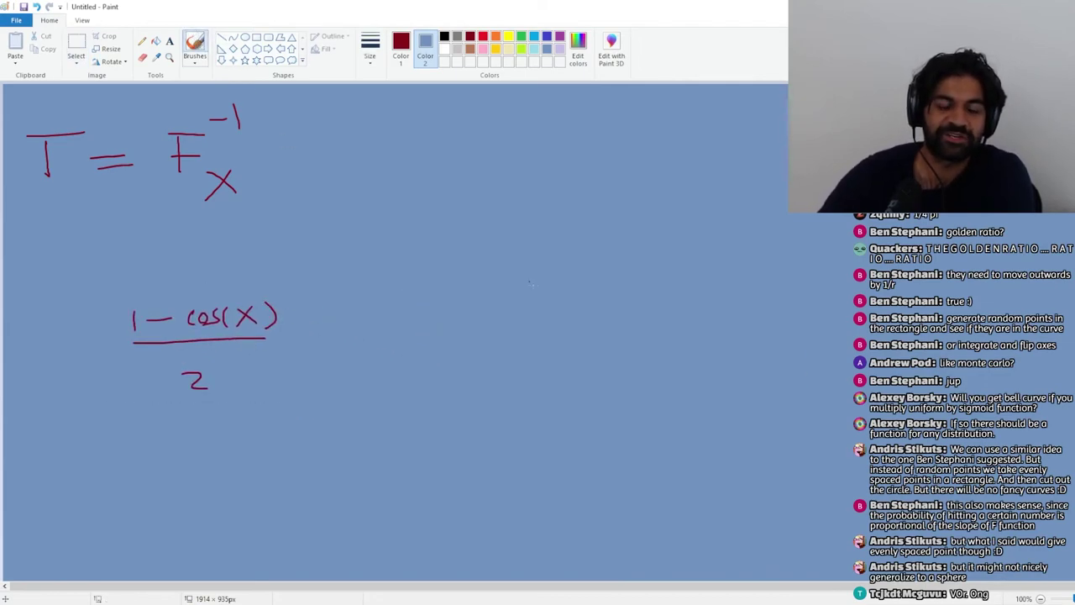
drag(462, 312, 733, 321)
mouse_move(501, 349)
mouse_down()
mouse_move(499, 382)
mouse_move(509, 371)
mouse_up()
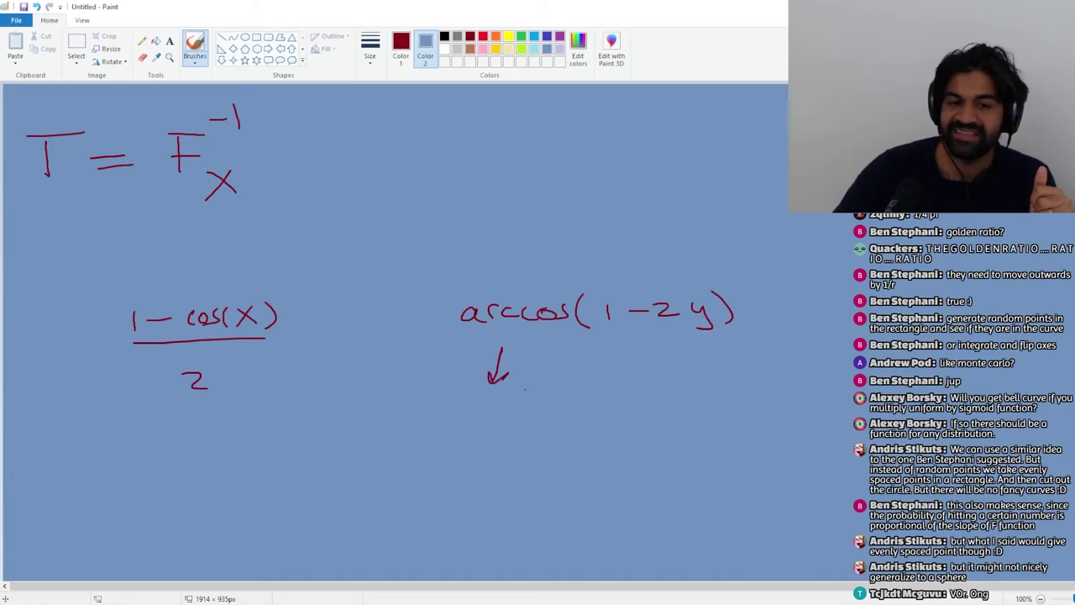
drag(494, 386, 478, 431)
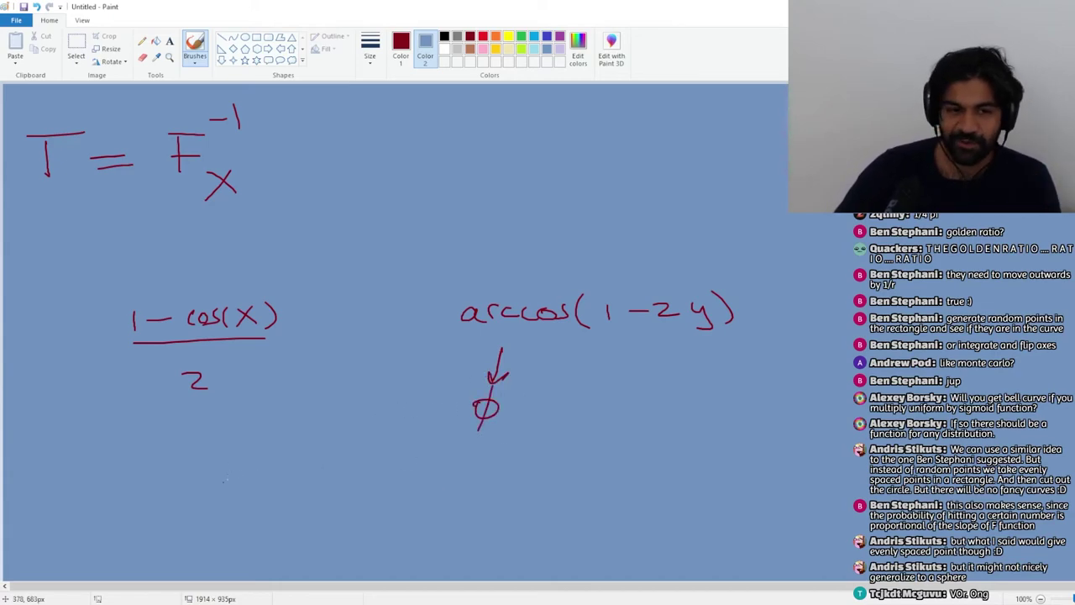
mouse_move(212, 479)
mouse_down()
mouse_move(490, 482)
mouse_move(704, 467)
mouse_move(838, 475)
mouse_up()
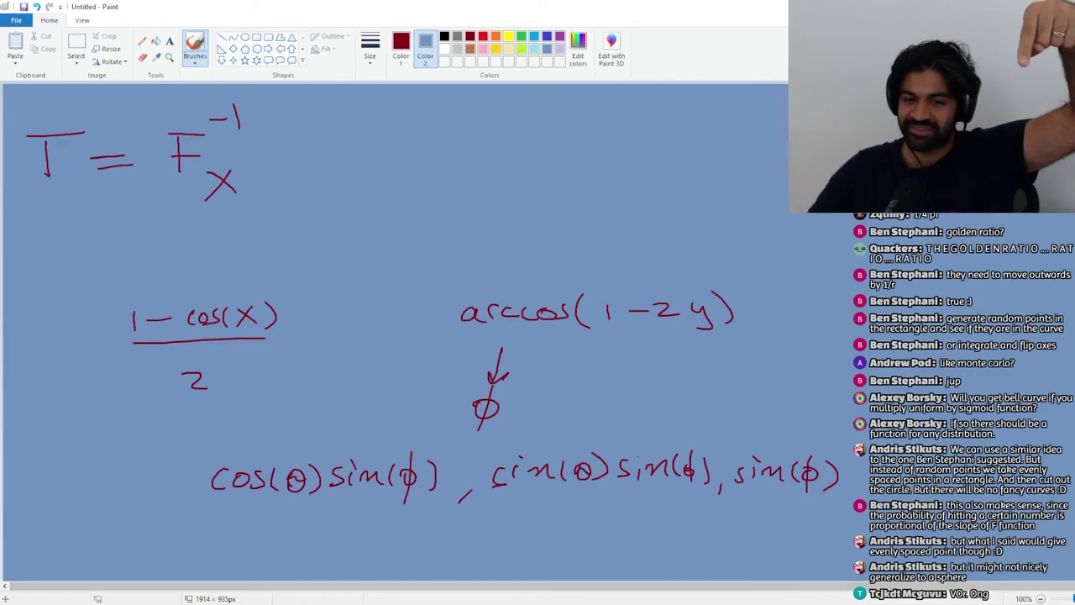
- Label the SO(3) matrix columns v1 and v2
key(alt+Tab)
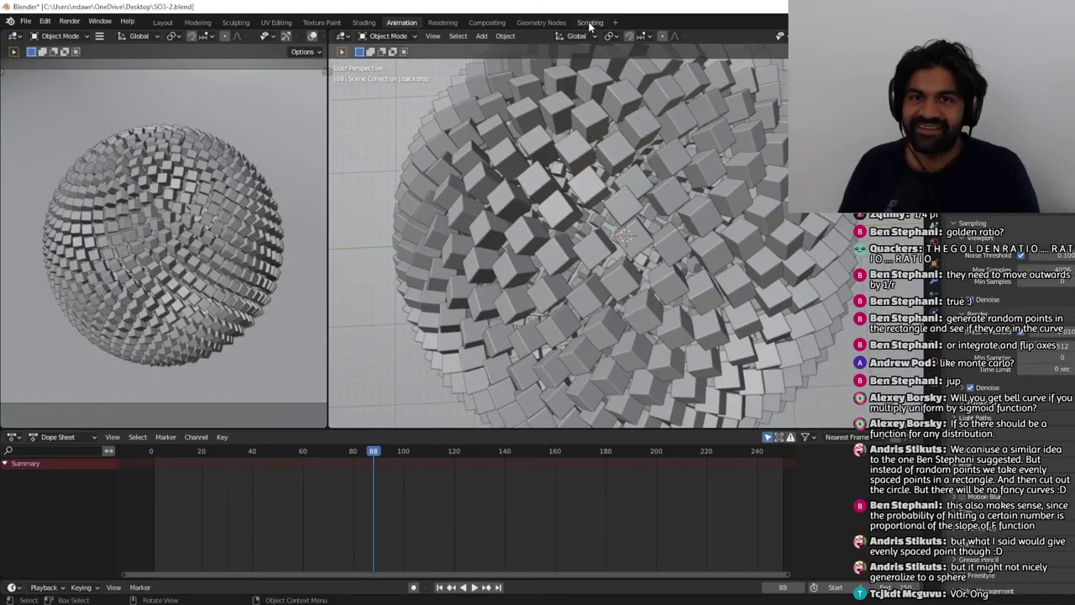
click(589, 23)
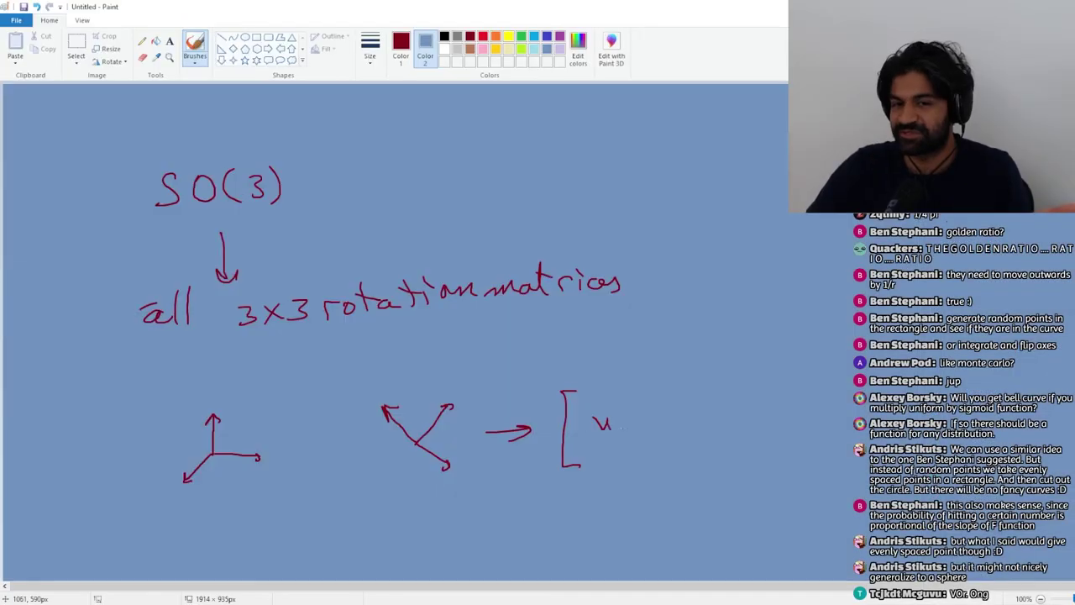
drag(622, 426, 622, 441)
drag(601, 394, 603, 405)
drag(603, 454, 603, 472)
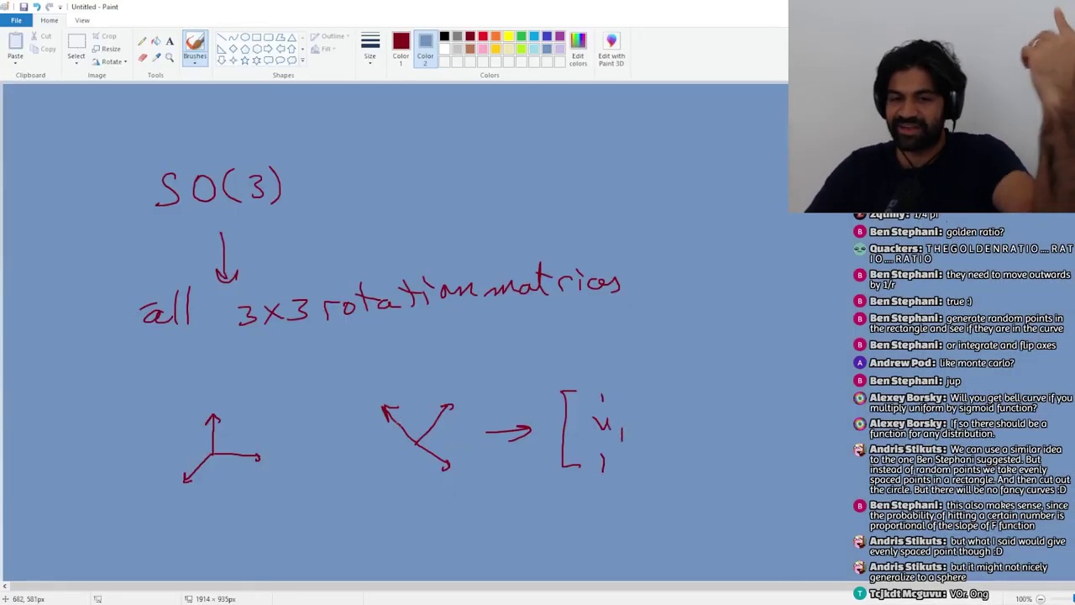
mouse_move(655, 416)
mouse_down()
mouse_move(661, 433)
mouse_move(667, 414)
mouse_up()
mouse_move(673, 427)
mouse_down()
mouse_move(655, 393)
mouse_move(668, 469)
mouse_up()
- Scrub the Blender cube sphere animation from frame 88 to 212, then back from 192 to 132
key(alt+Tab)
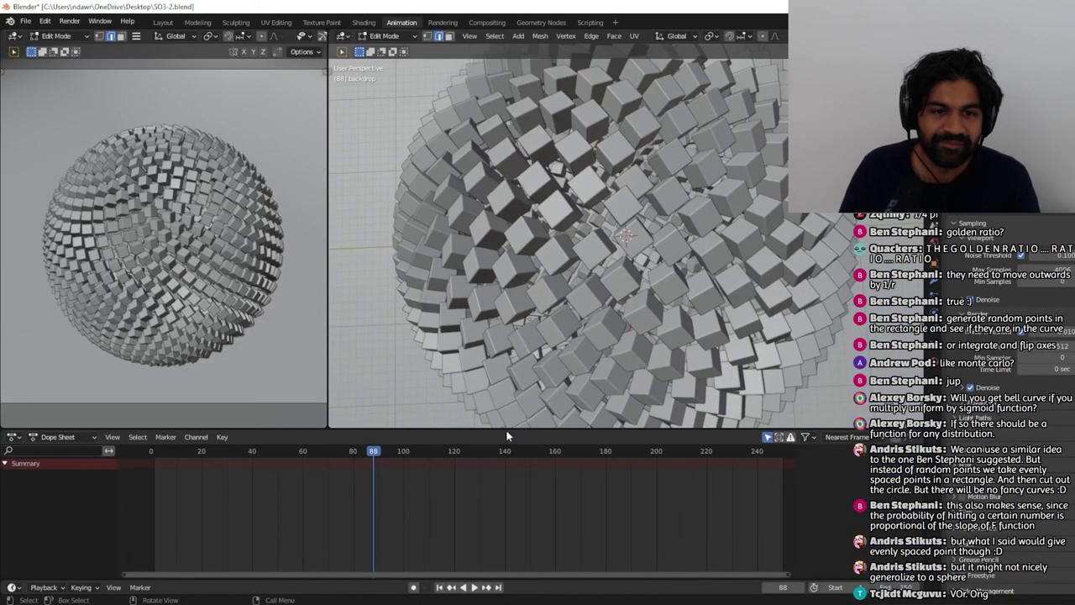
drag(388, 451, 287, 421)
key(alt+Tab)
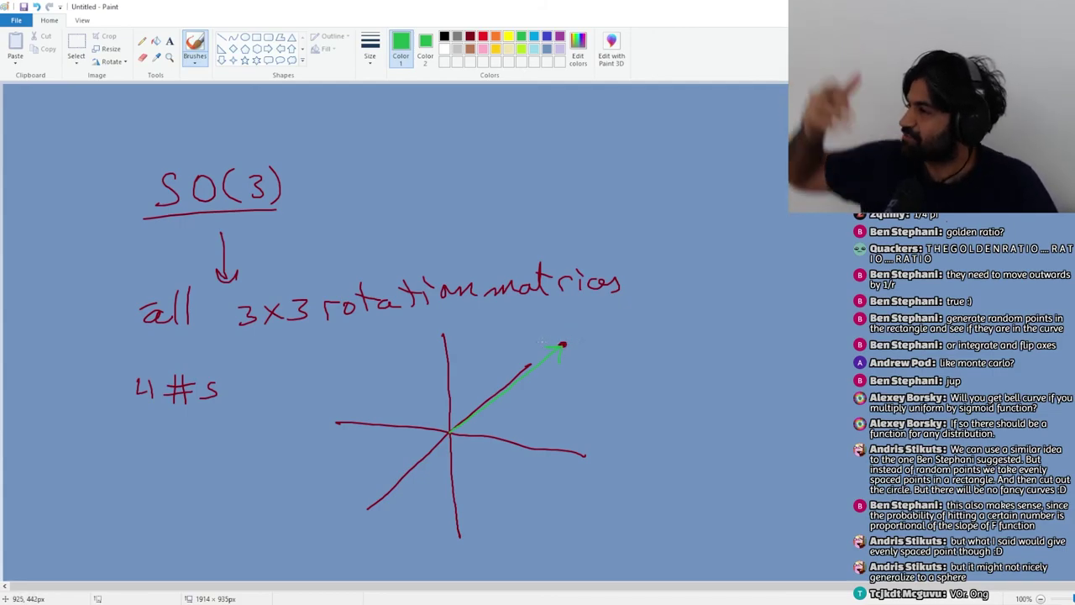
key(alt+Tab)
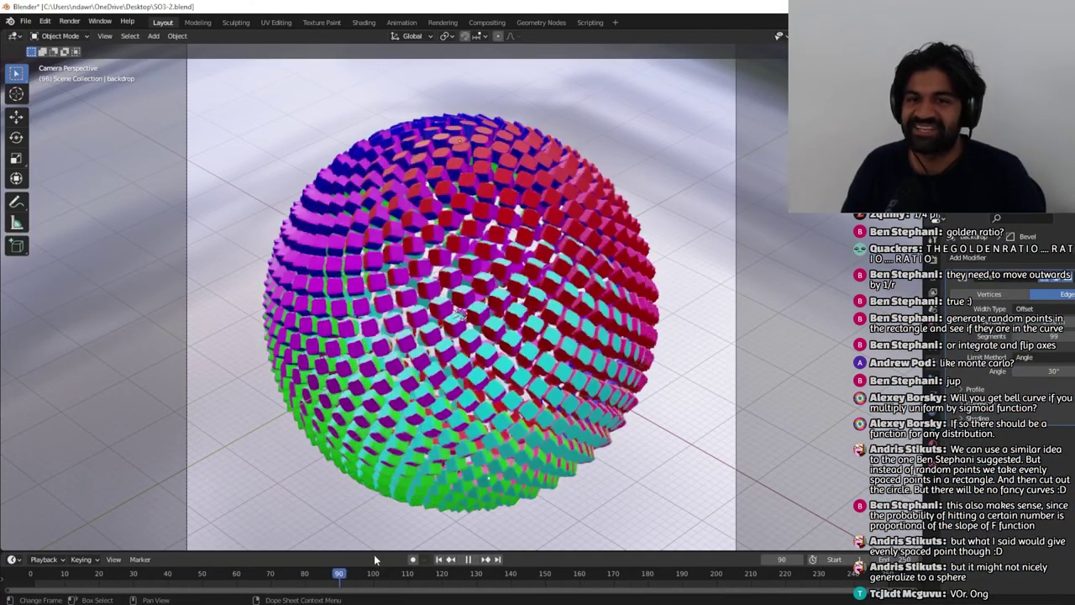
mouse_move(665, 567)
mouse_down()
mouse_move(290, 573)
mouse_move(495, 581)
mouse_up()
- Underline SO(3) and both circled points, and draw an inner ellipse inside the large one
key(alt+Tab)
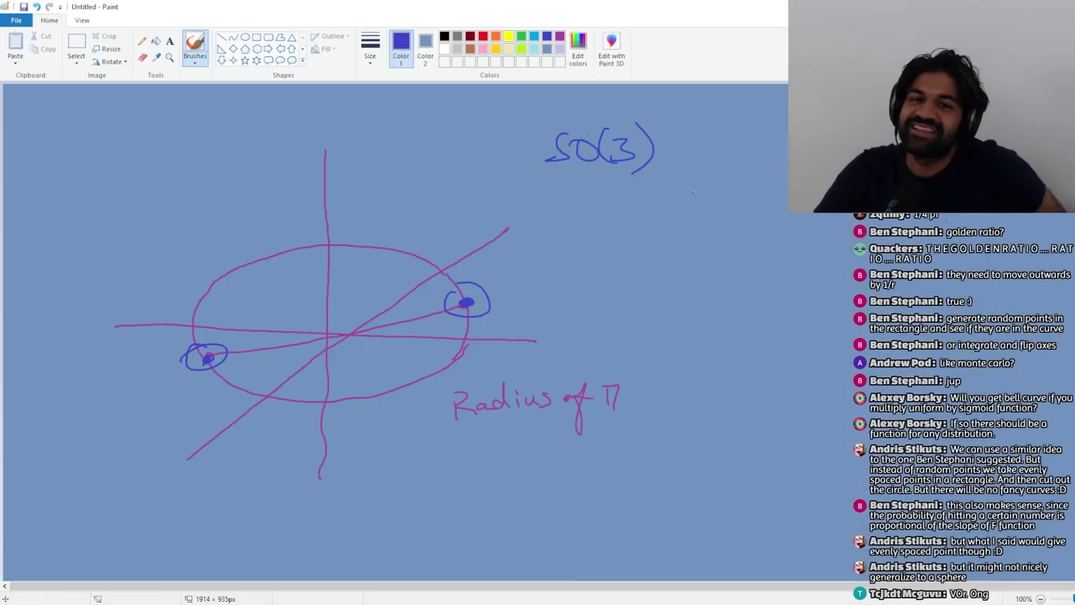
drag(626, 174, 680, 176)
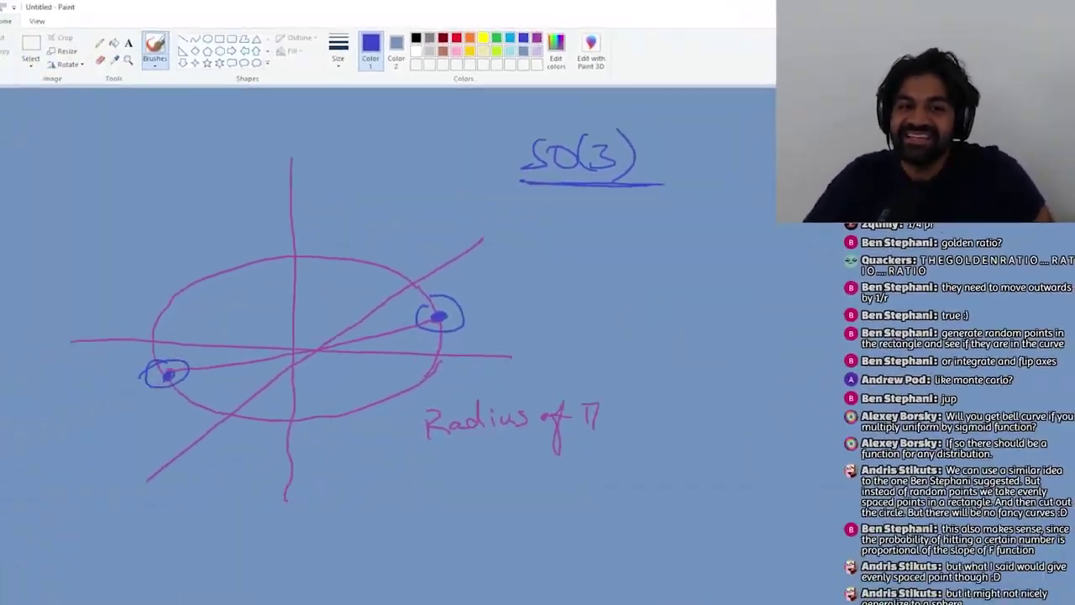
mouse_move(181, 382)
mouse_down()
mouse_move(244, 373)
mouse_move(162, 388)
mouse_up()
drag(438, 327, 501, 320)
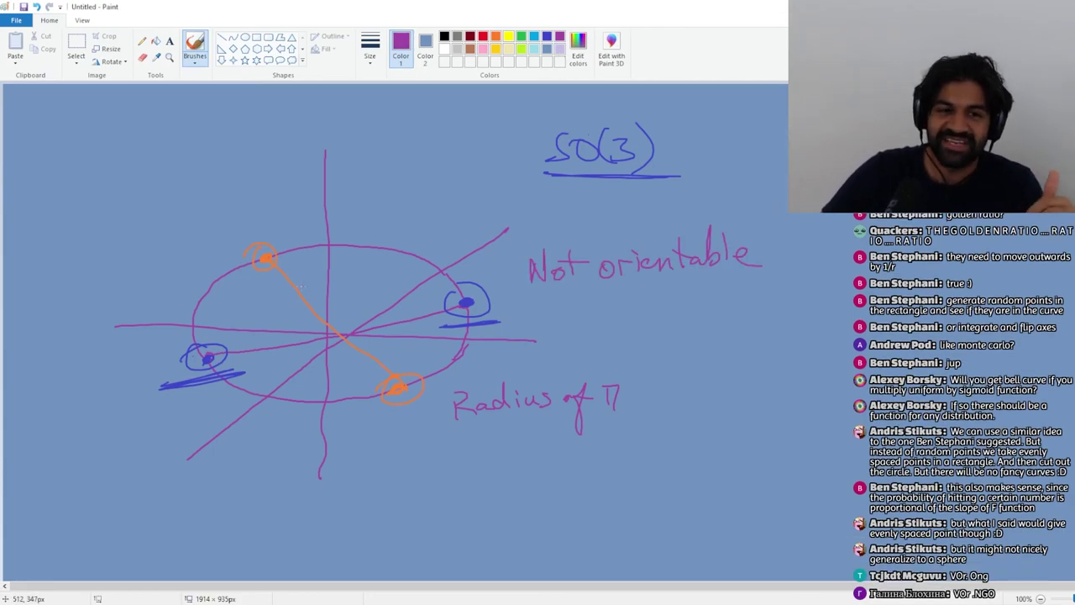
mouse_move(301, 288)
mouse_down()
mouse_move(264, 293)
mouse_move(245, 350)
mouse_move(339, 371)
mouse_move(399, 342)
mouse_move(371, 282)
mouse_move(284, 282)
mouse_up()
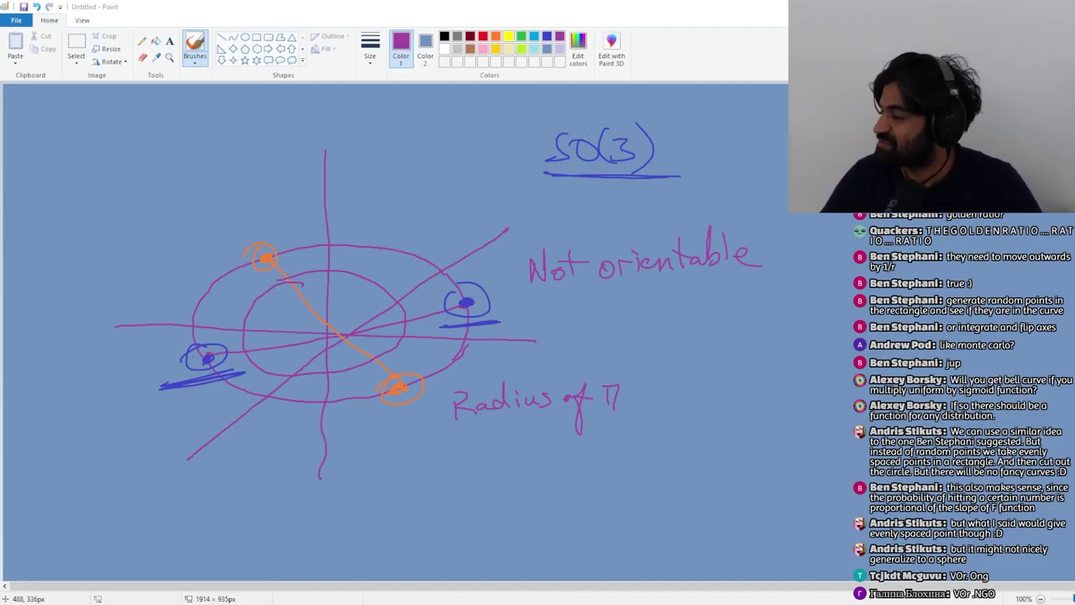
key(alt+Tab)
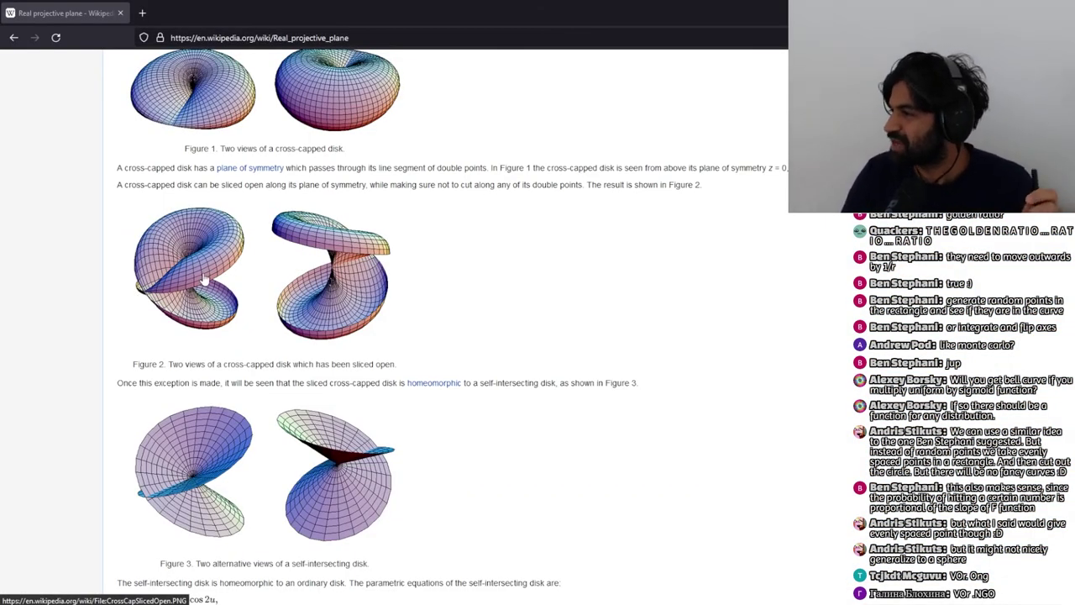